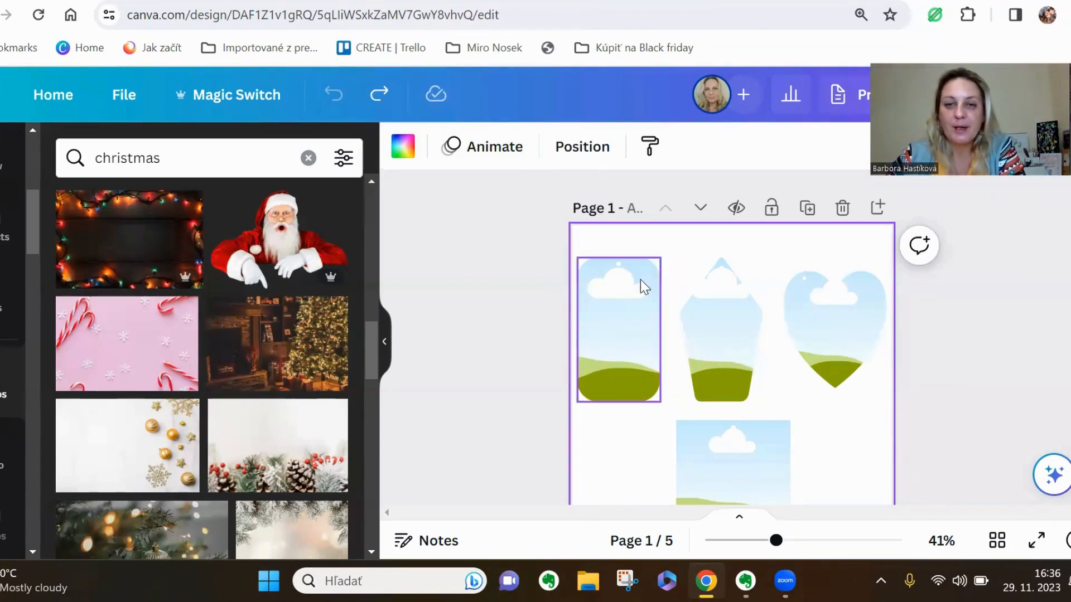
Clear the element search and browse the complete collection of frames.
scroll(725, 369, "down", 5)
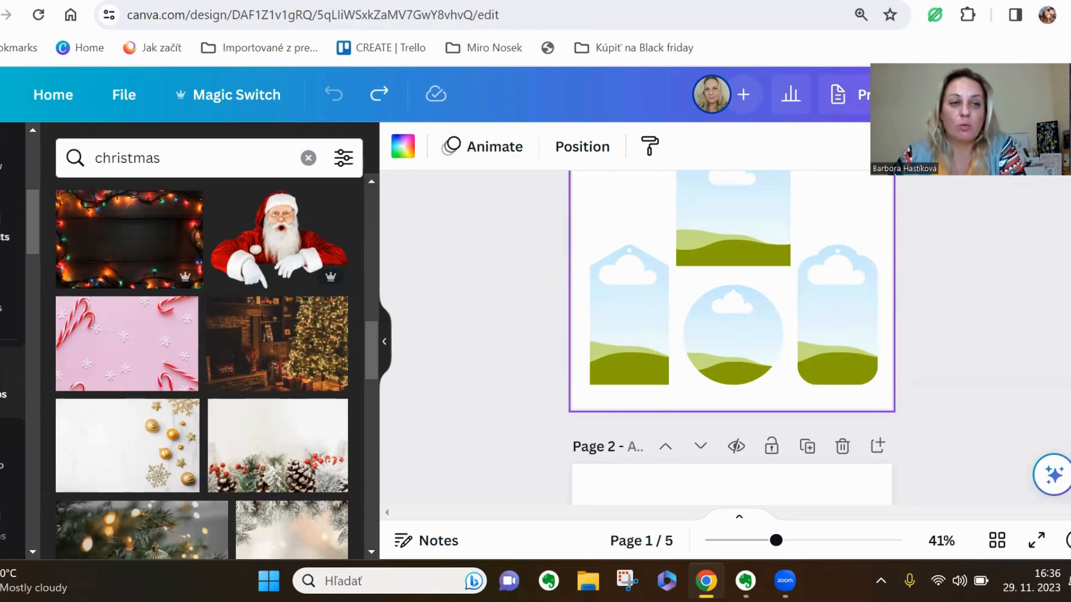
scroll(13, 334, "up", 3)
left_click(5, 233)
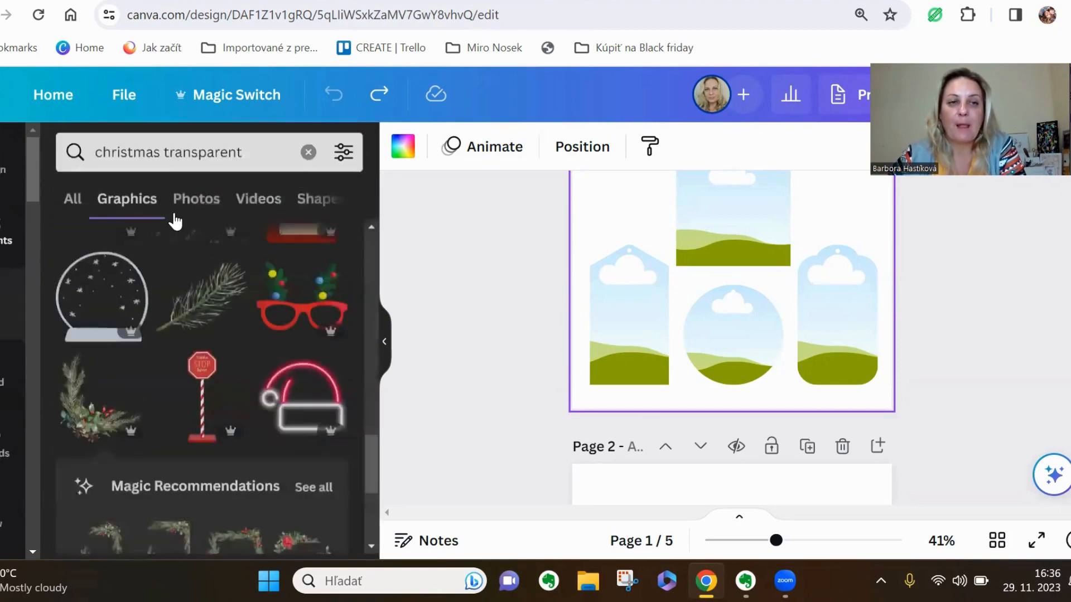
left_click(308, 158)
scroll(262, 301, "down", 4)
scroll(263, 312, "down", 10)
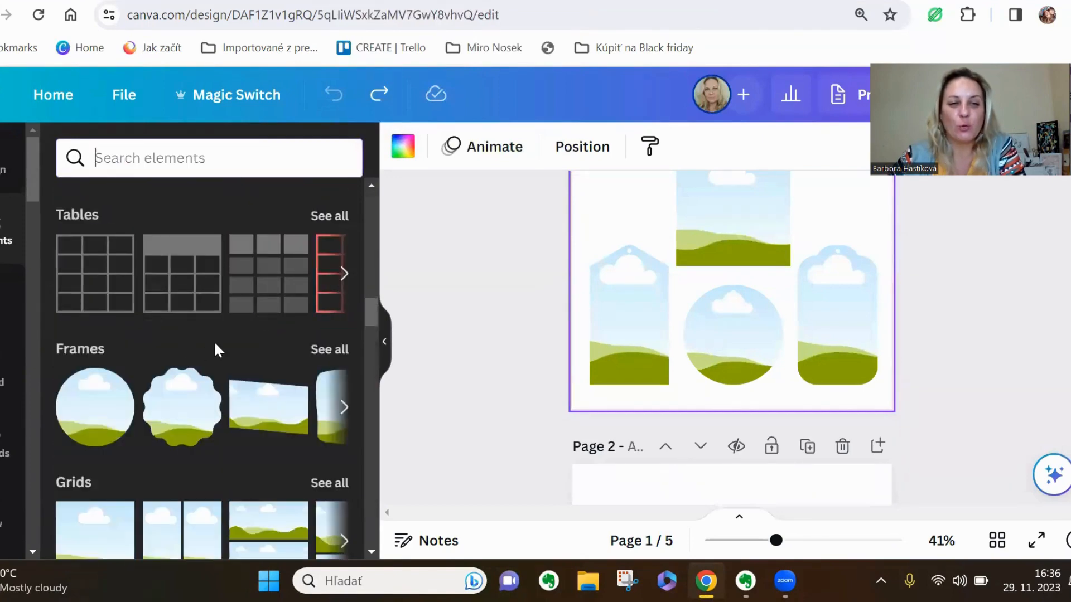
left_click(337, 350)
scroll(311, 360, "down", 5)
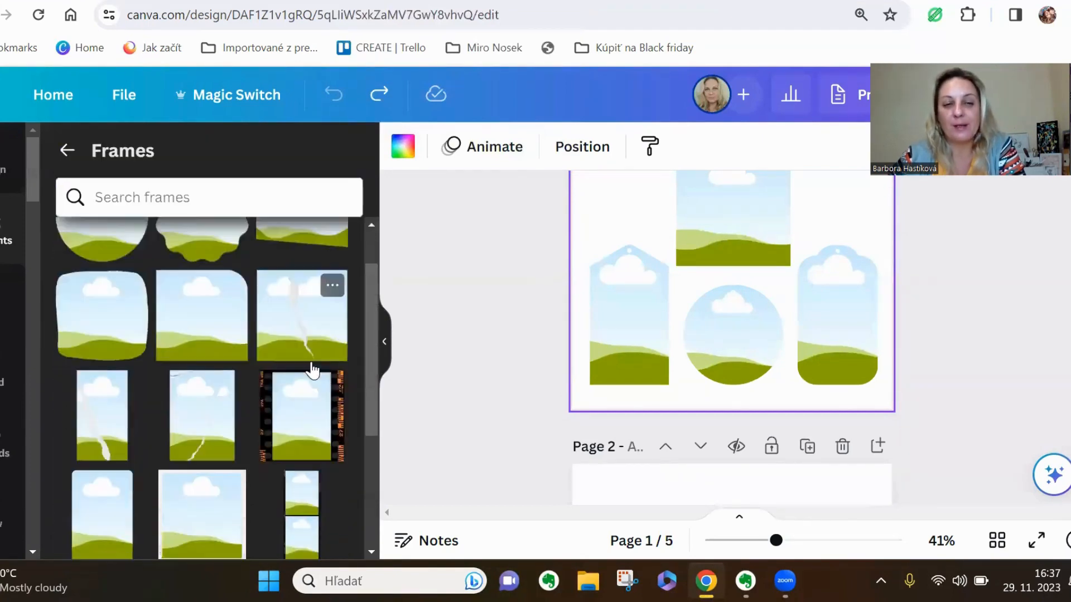
scroll(312, 370, "down", 10)
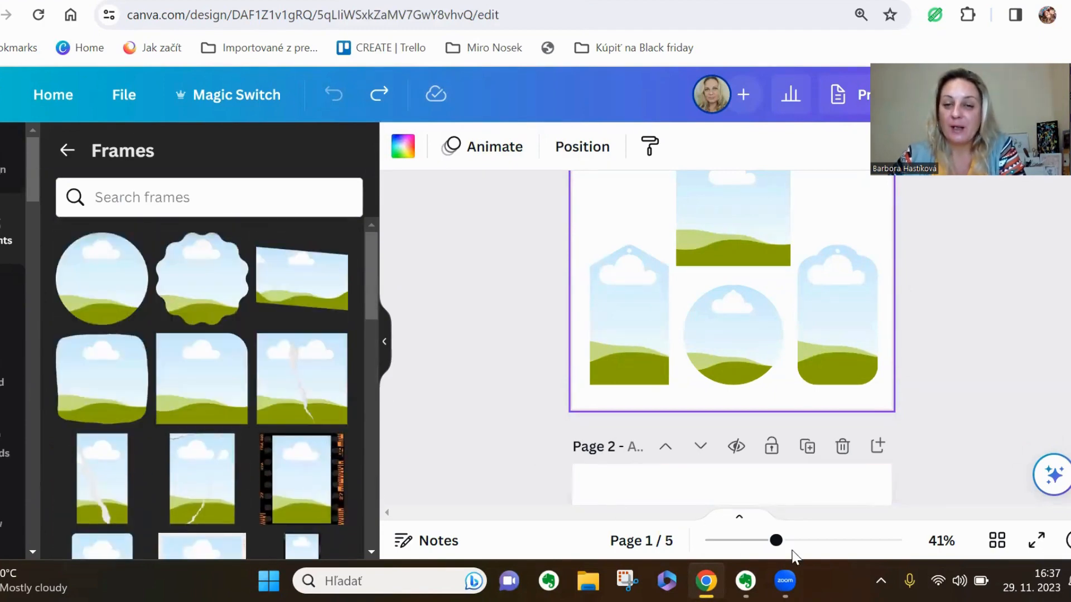
Fill the rounded rectangular tag frame on page 1 with the light grey from the Dazzling Style brand colours.
left_click_drag(776, 540, 812, 541)
scroll(535, 282, "up", 3)
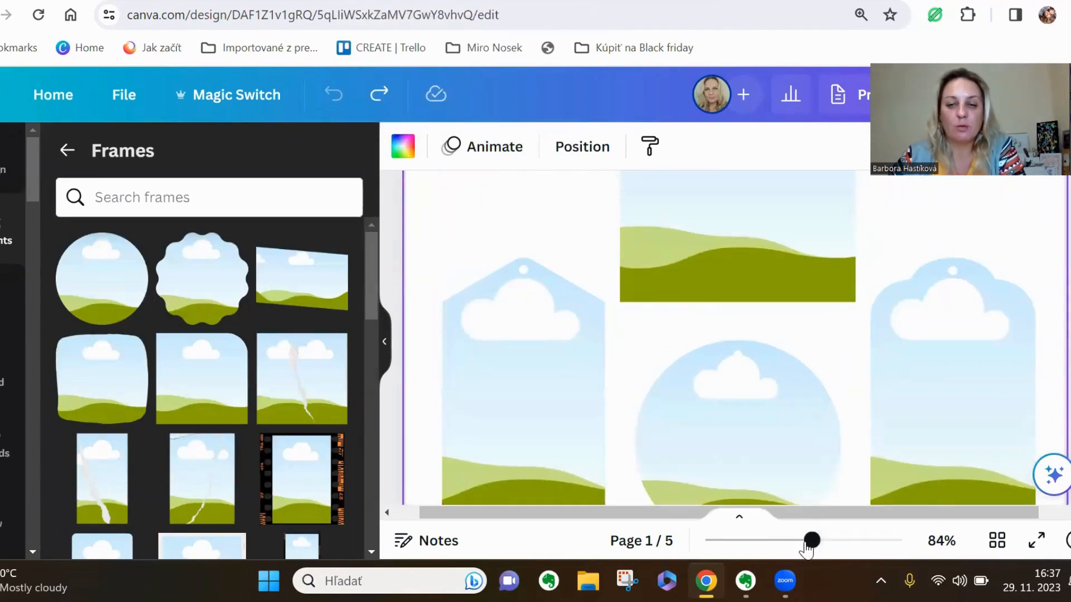
left_click_drag(812, 541, 771, 542)
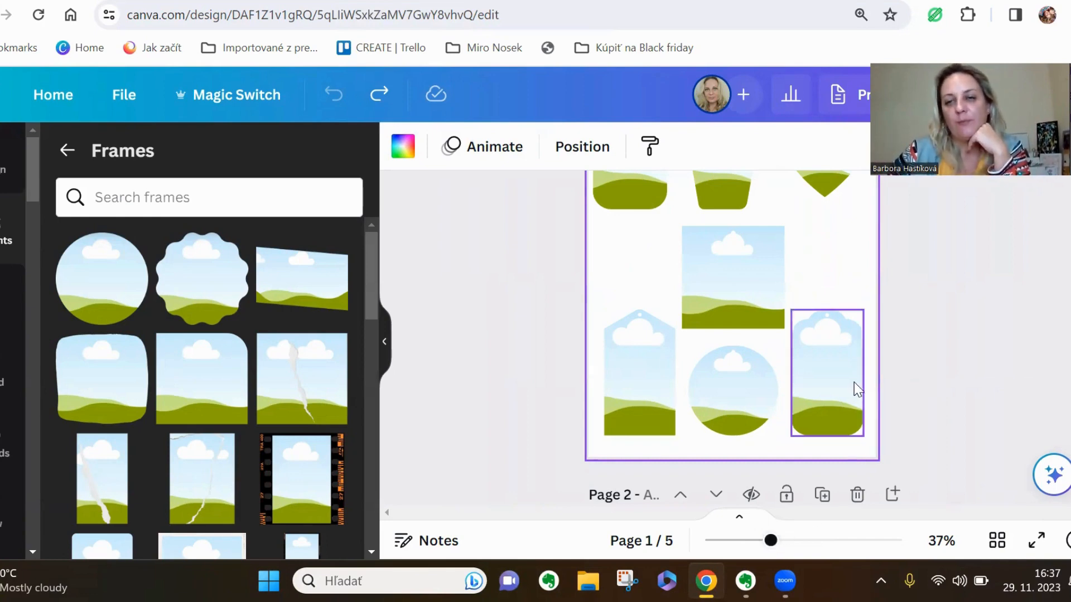
scroll(855, 382, "up", 3)
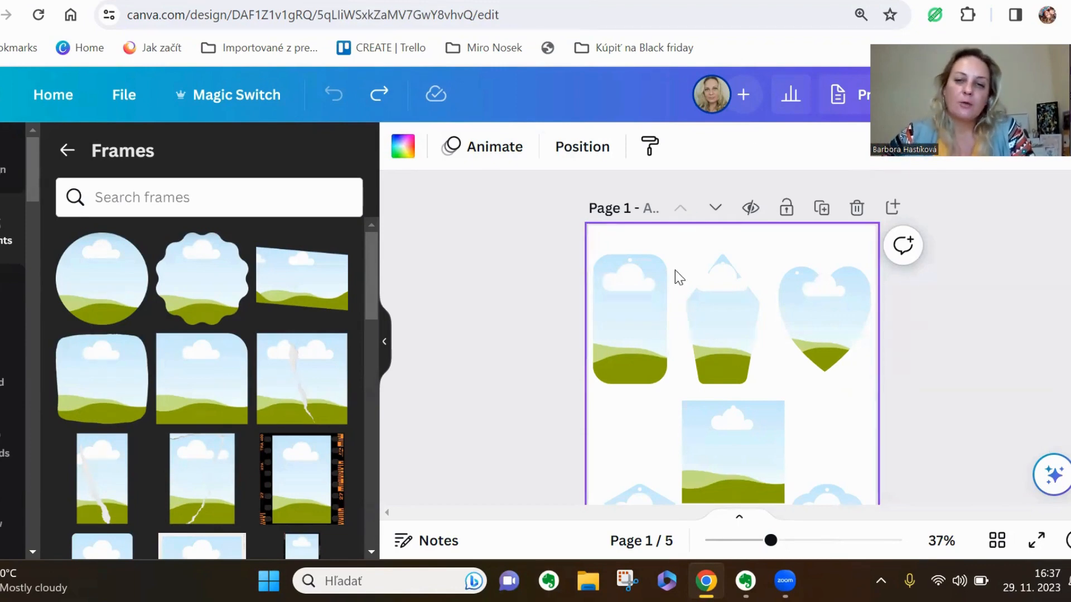
left_click(642, 336)
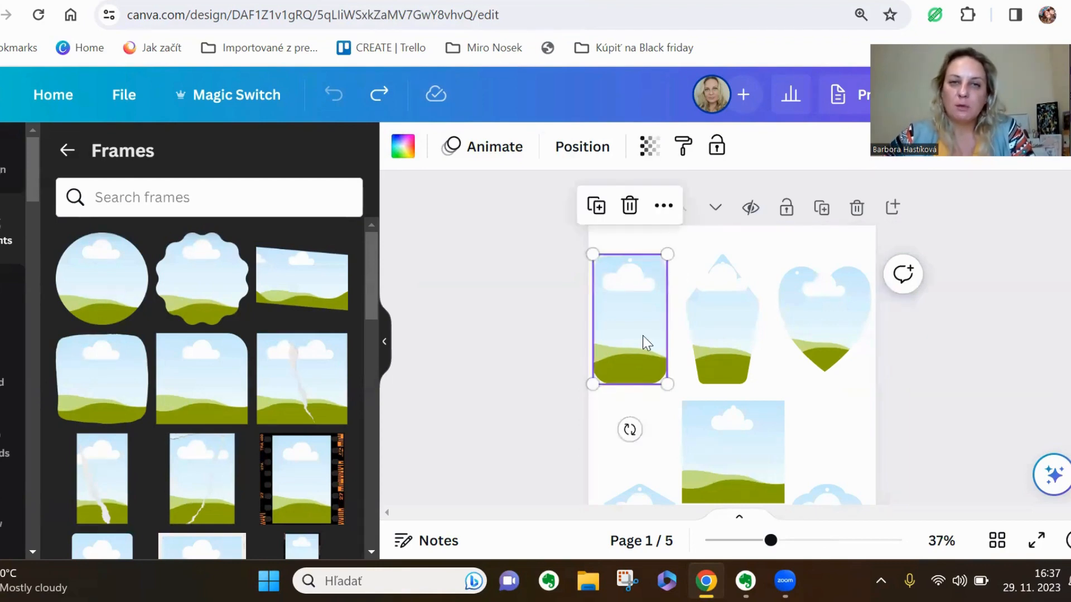
left_click(402, 147)
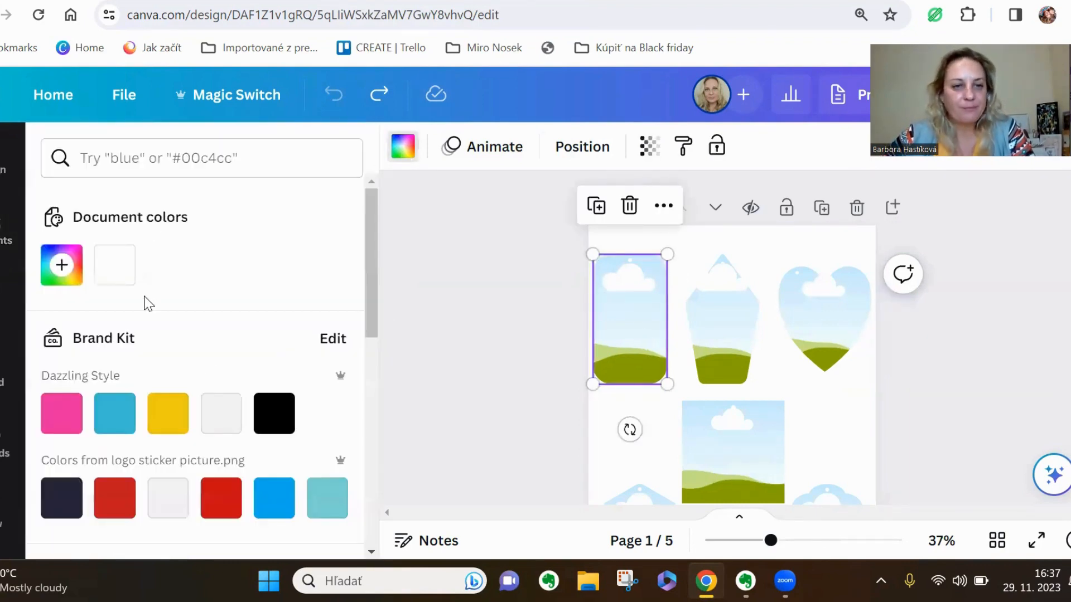
left_click(220, 414)
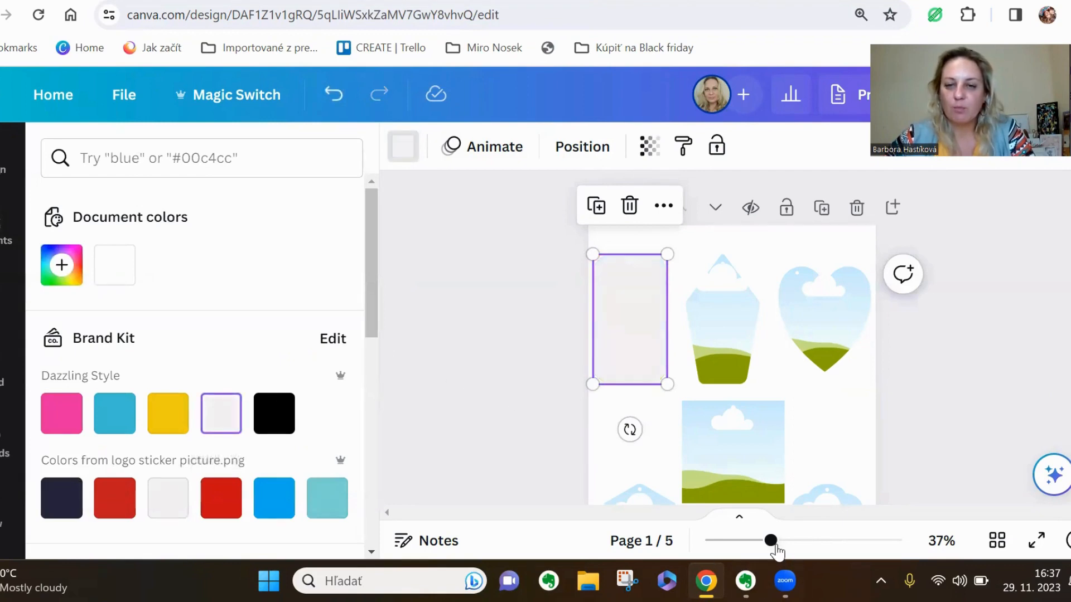
left_click_drag(772, 544, 794, 541)
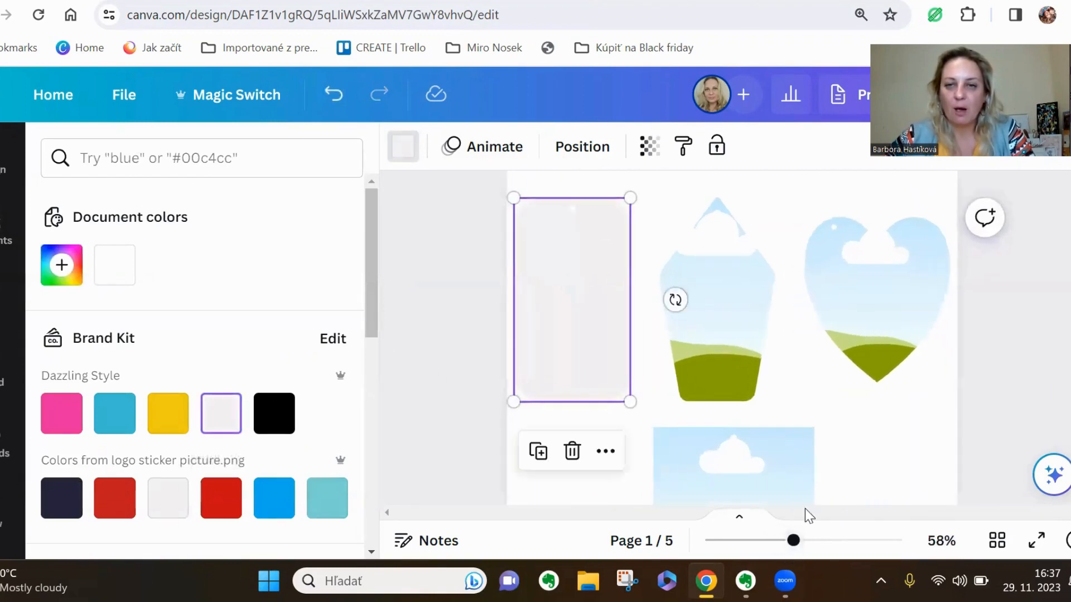
left_click(864, 427)
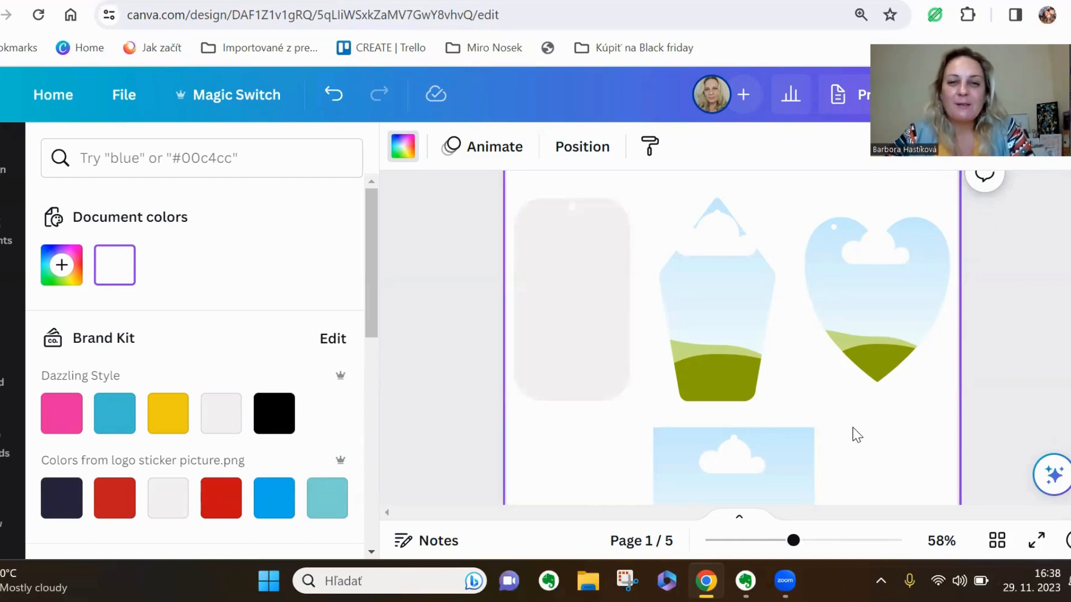
Fill the rounded rectangular tag frame with the bright red from the logo sticker picture colours.
left_click(574, 364)
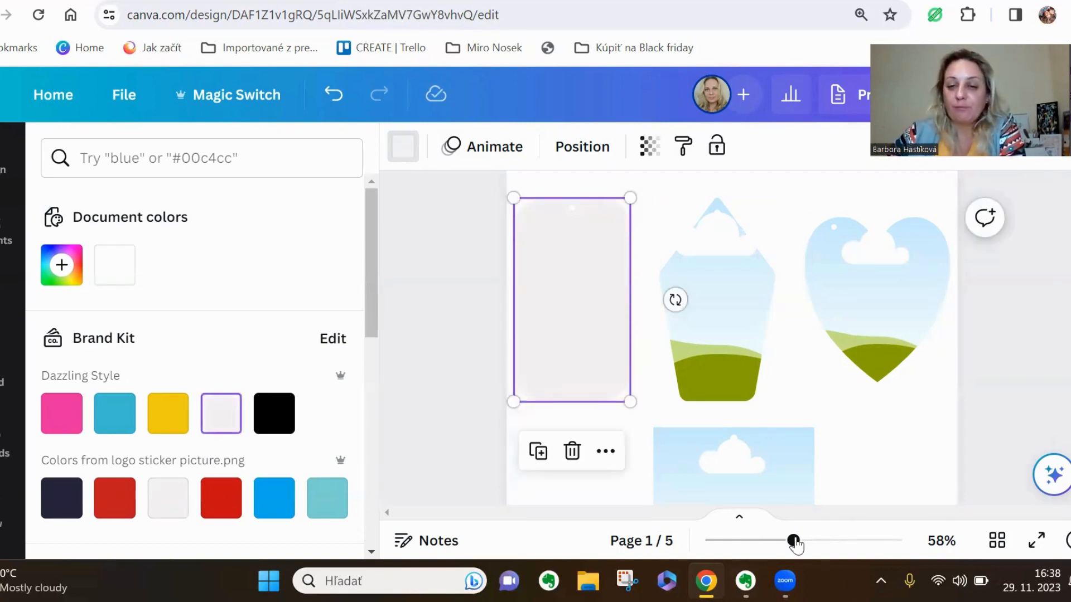
left_click_drag(794, 541, 804, 541)
scroll(860, 489, "up", 2)
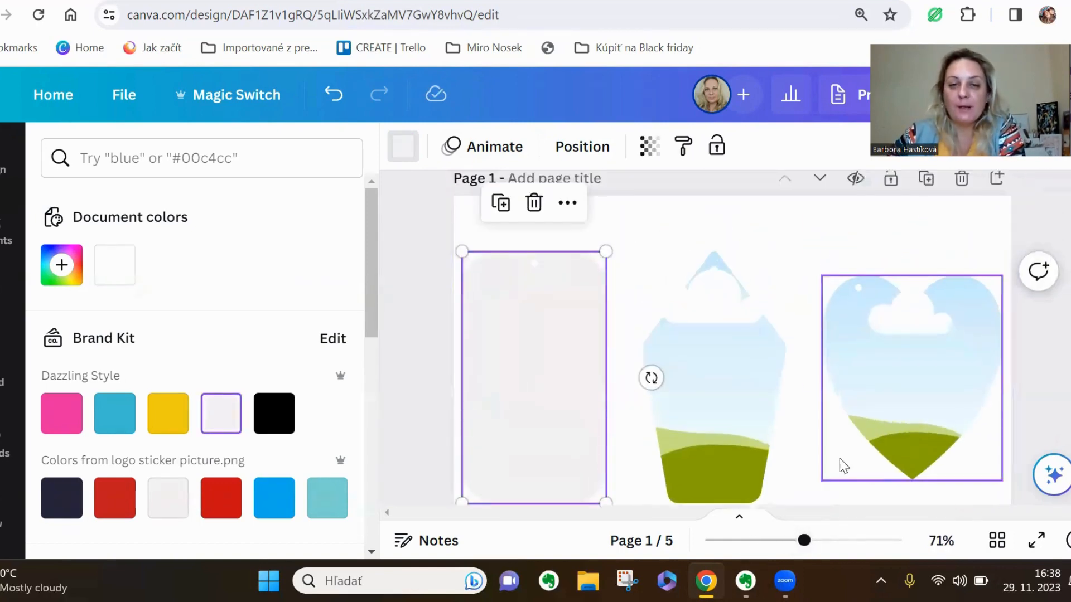
left_click(220, 498)
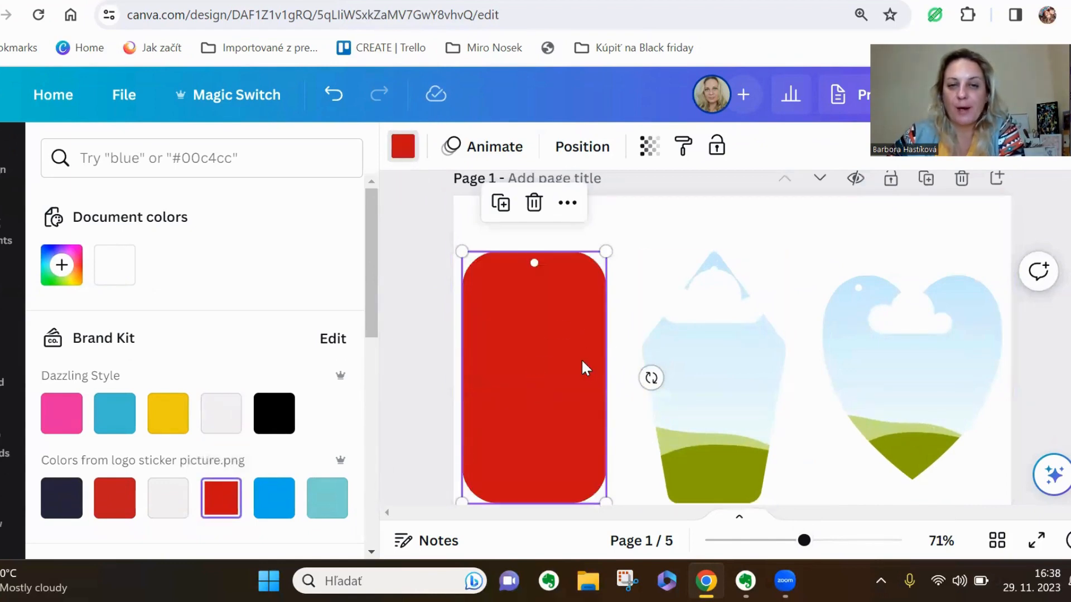
left_click(1, 236)
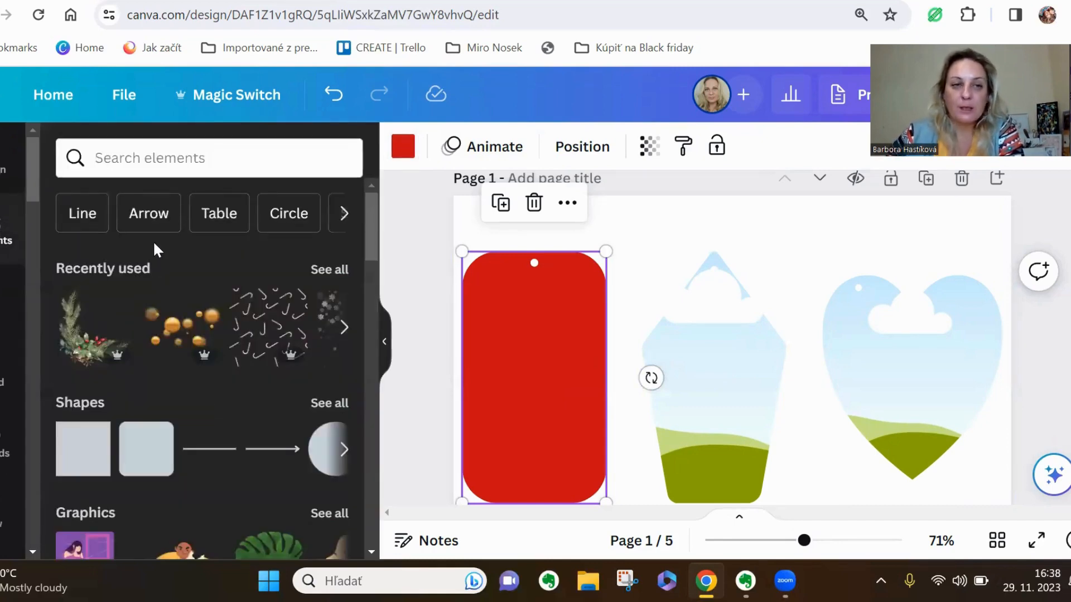
type("christma")
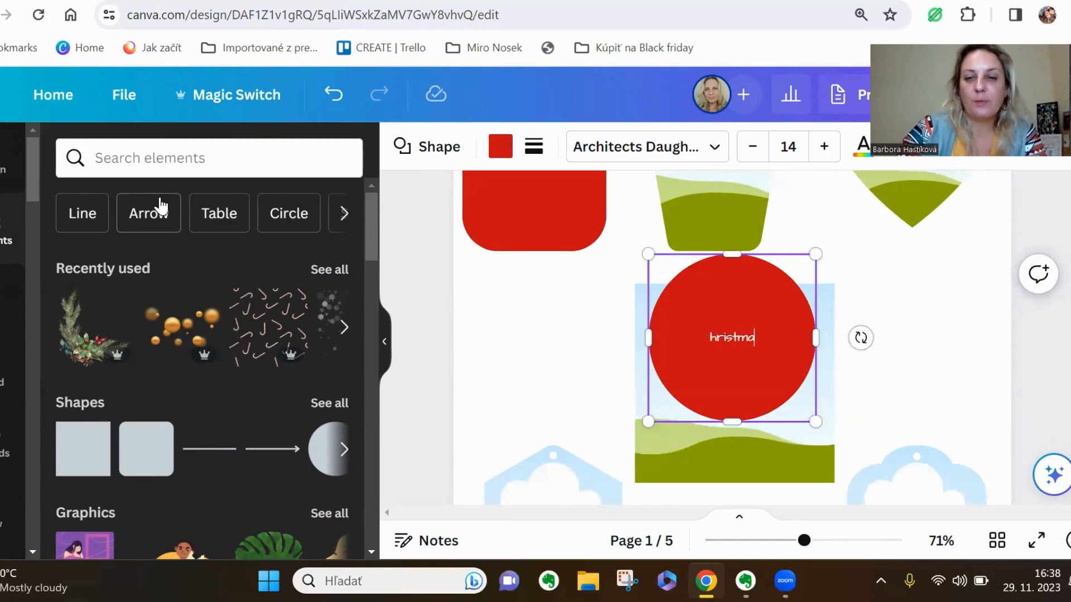
key("BackSpace")
key("BackSpace")
key("BackSpace")
key("BackSpace")
key("BackSpace")
key("BackSpace")
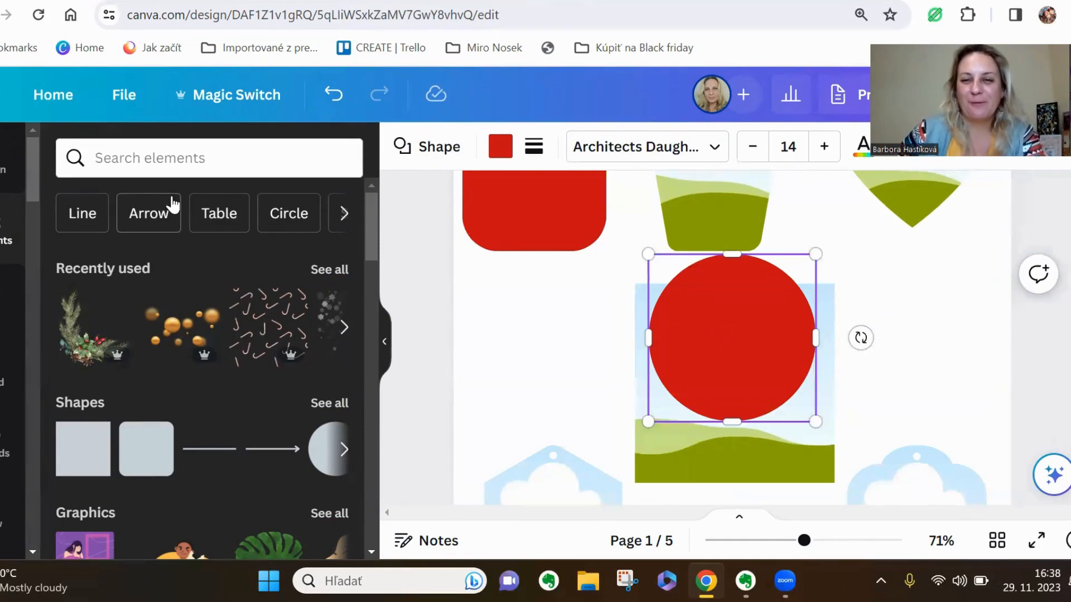
left_click(547, 297)
left_click(714, 346)
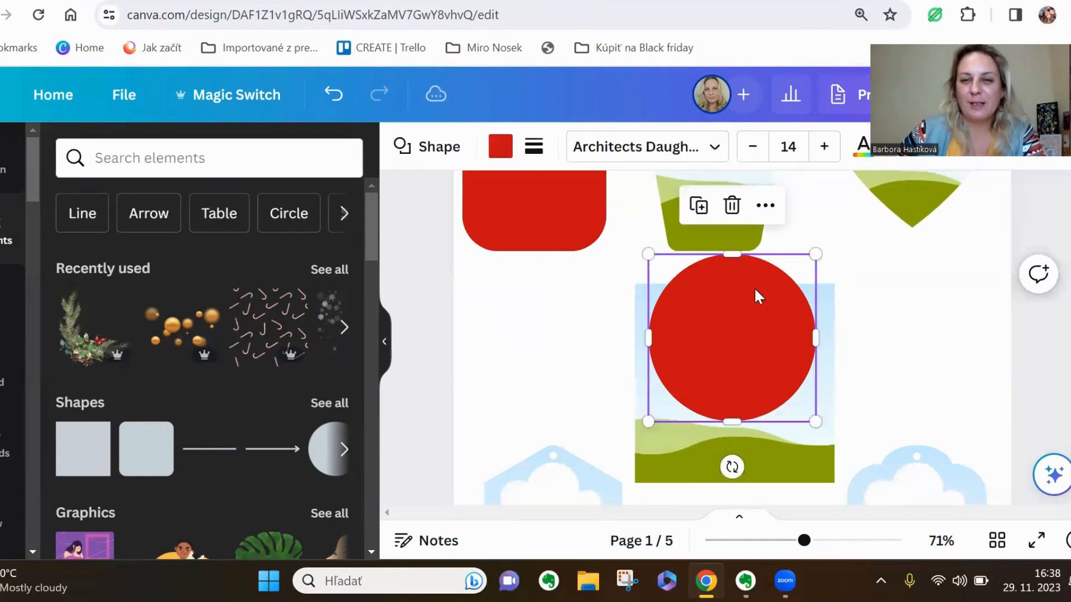
left_click(731, 205)
Search the elements for "christmas transparent" graphics and place the first falling-snowflakes graphic over the red tag.
left_click(220, 164)
type("christ")
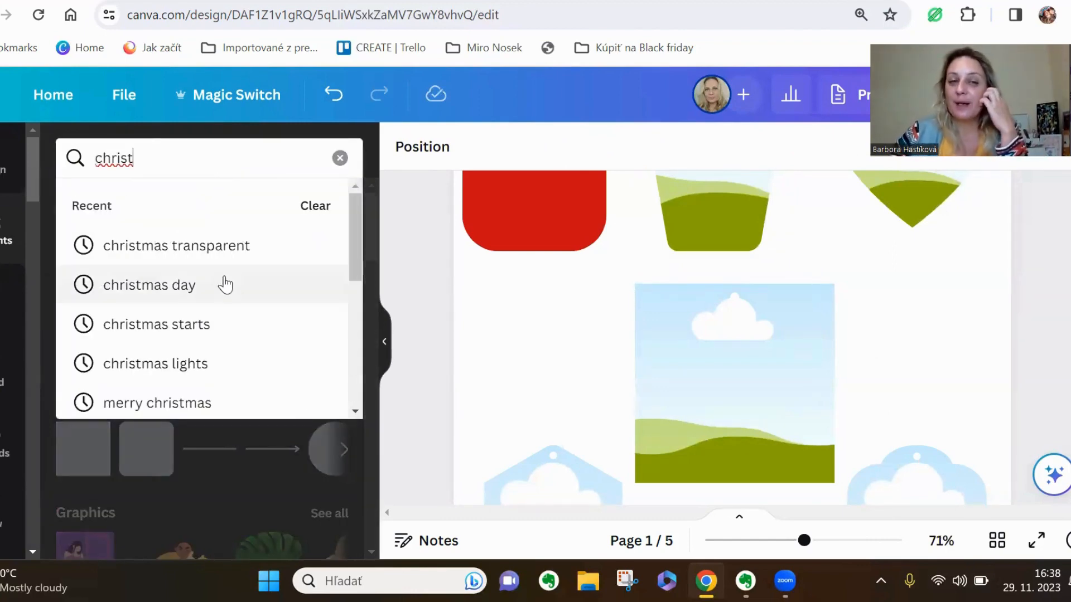
left_click(237, 246)
scroll(580, 375, "up", 4)
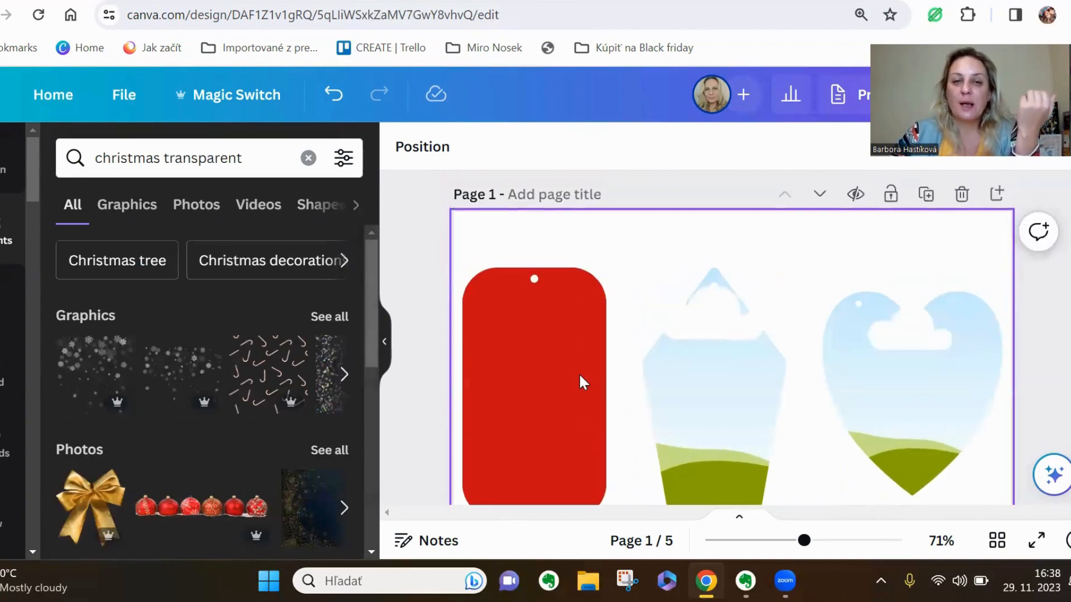
scroll(579, 373, "down", 1)
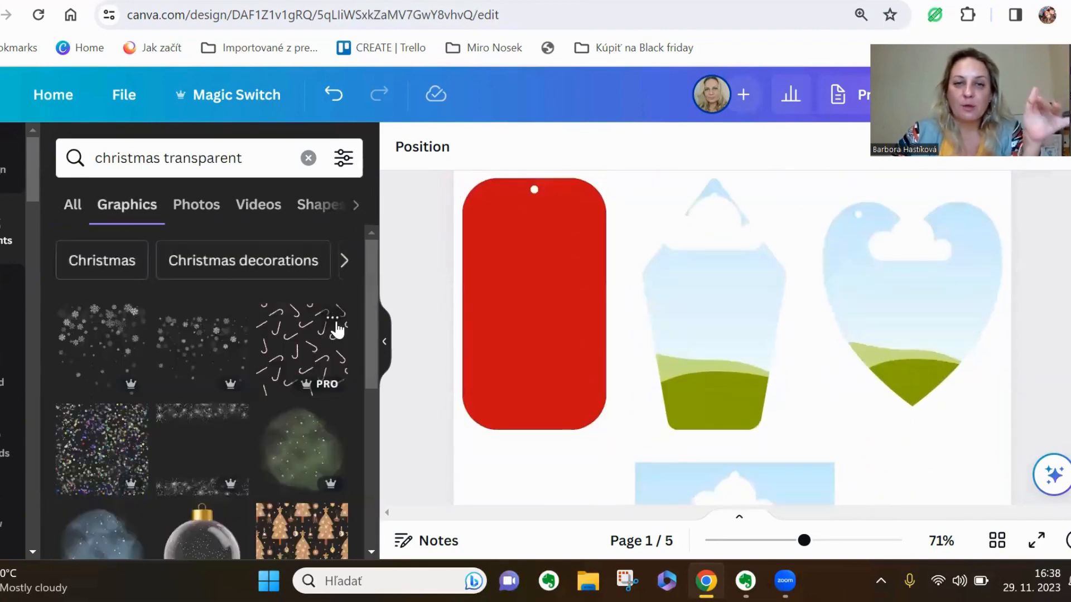
left_click(60, 342)
left_click_drag(729, 473, 549, 247)
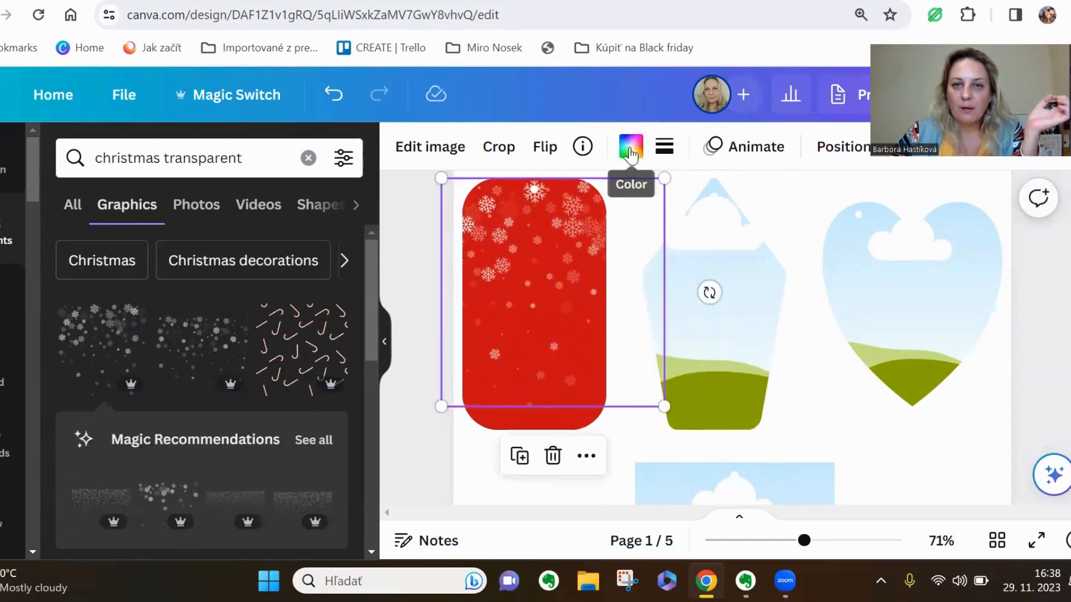
Try yellow and black on the snowflakes graphic, and settle on the dark green from the default solid colours.
left_click(631, 149)
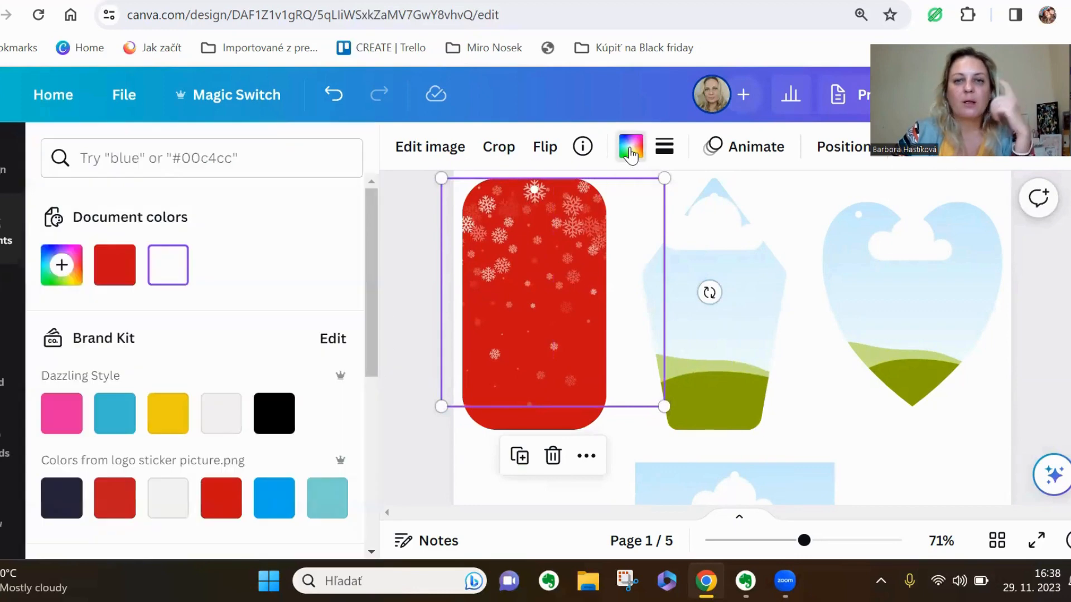
left_click(175, 425)
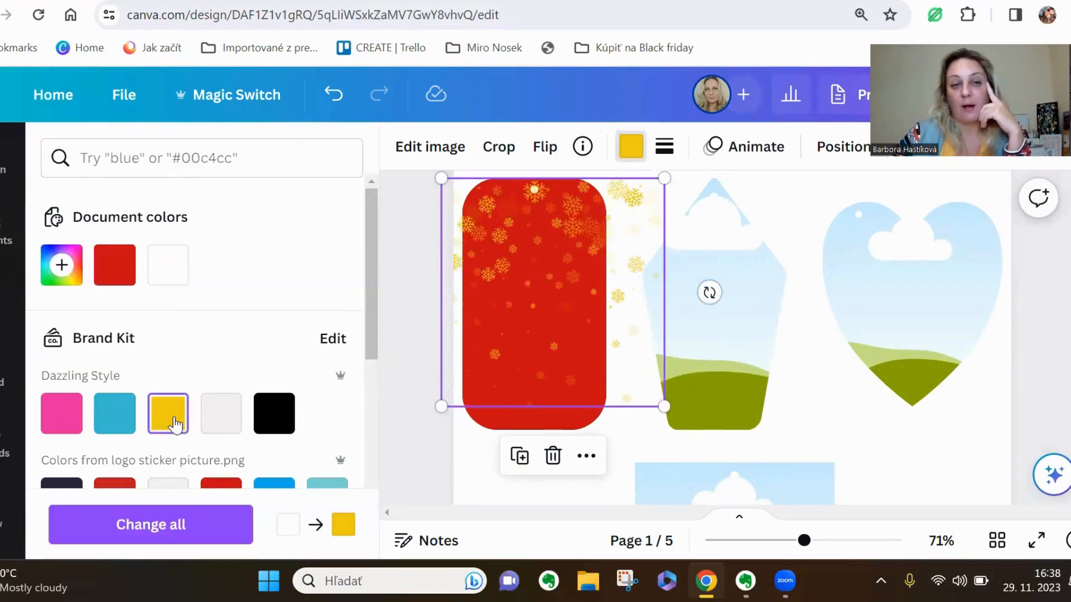
left_click(278, 420)
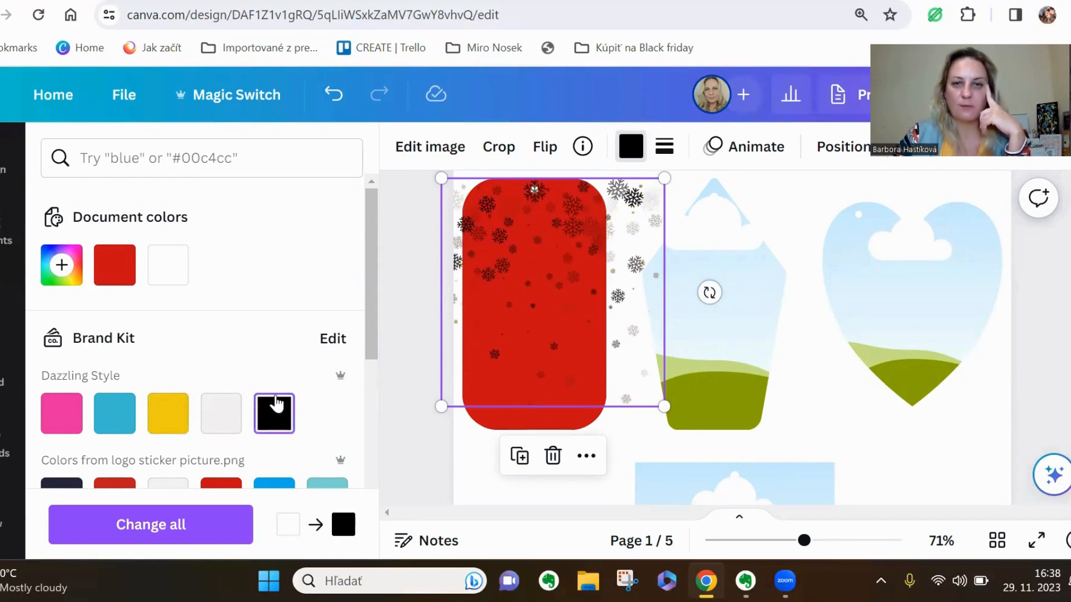
scroll(239, 403, "down", 3)
scroll(242, 402, "down", 3)
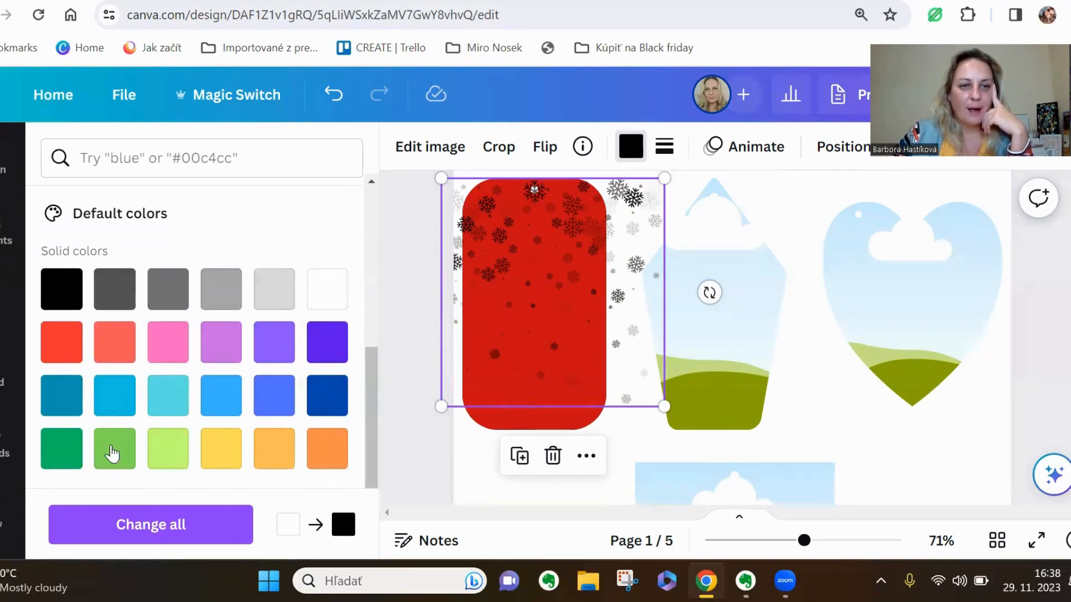
left_click(65, 449)
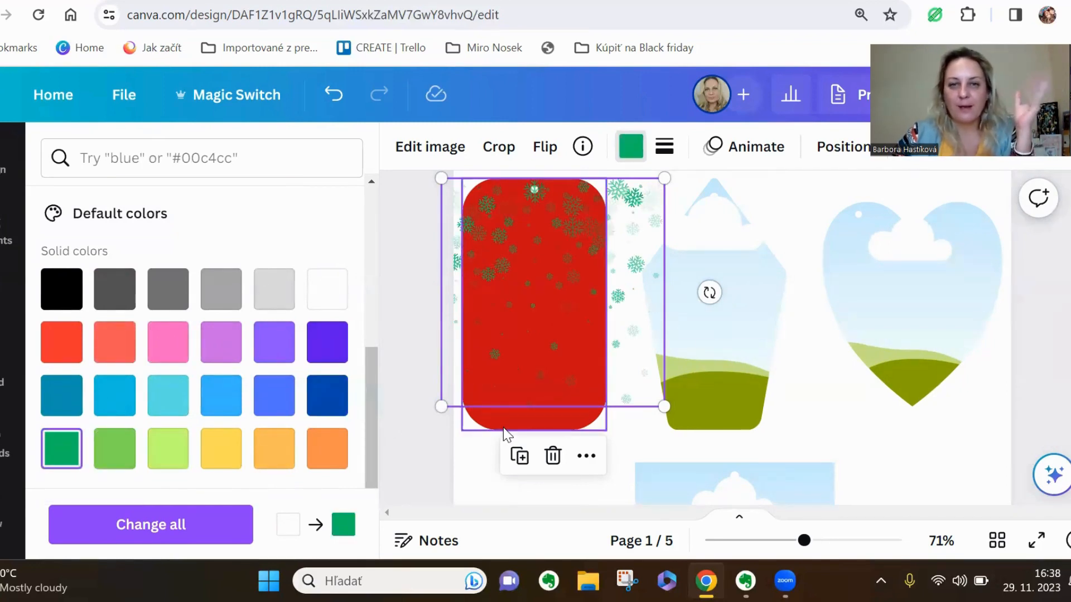
Shrink the green snowflakes graphic to the width of the red tag and align it with the tag's upper edge.
scroll(503, 427, "up", 2)
left_click_drag(585, 365, 575, 359)
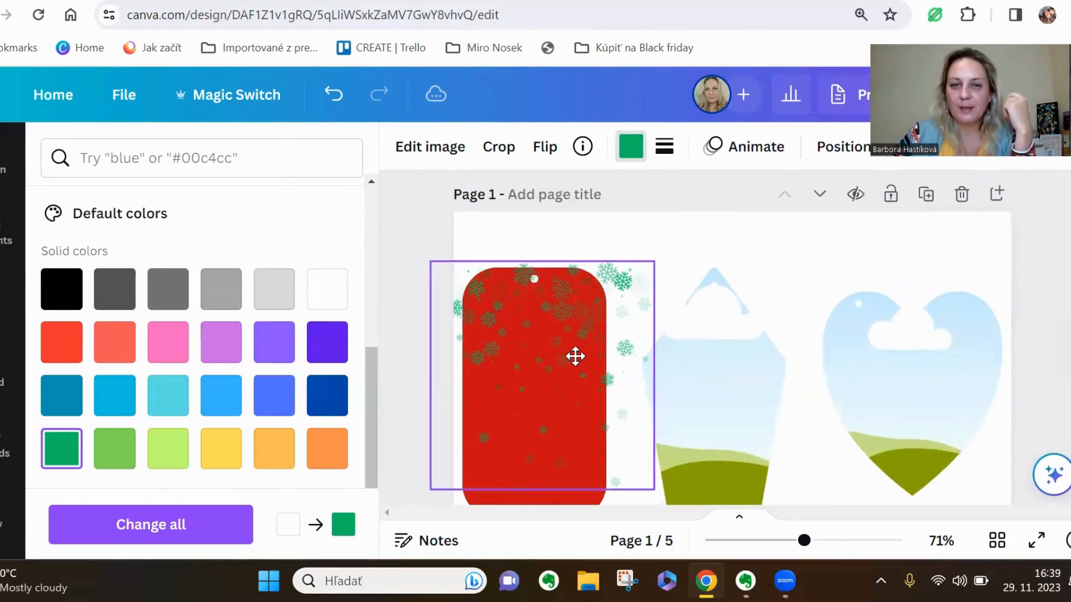
left_click_drag(652, 262, 607, 310)
left_click_drag(430, 310, 466, 342)
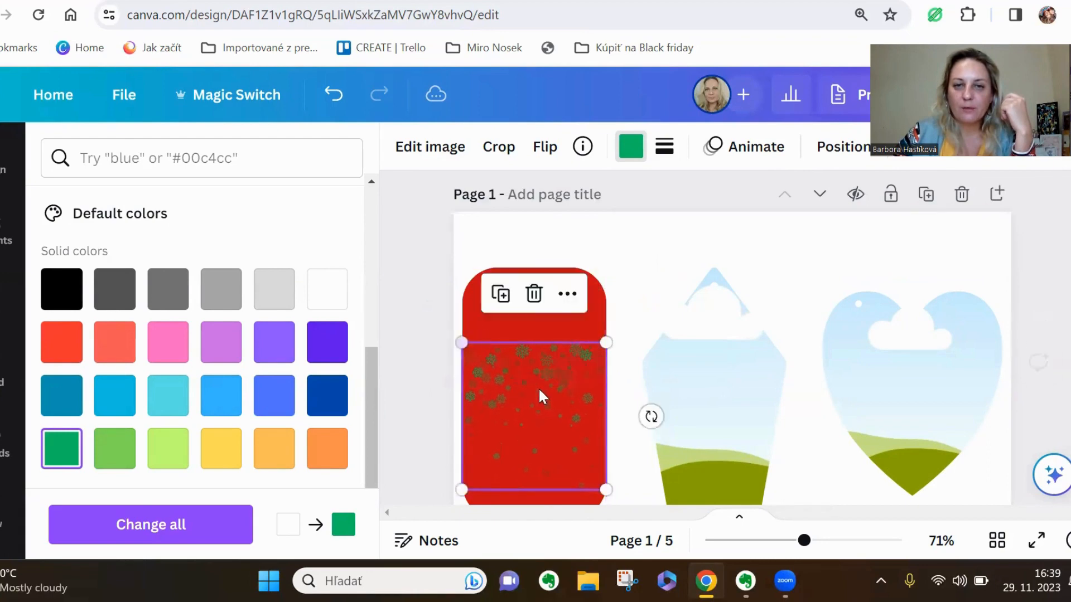
left_click_drag(541, 394, 542, 330)
left_click(434, 333)
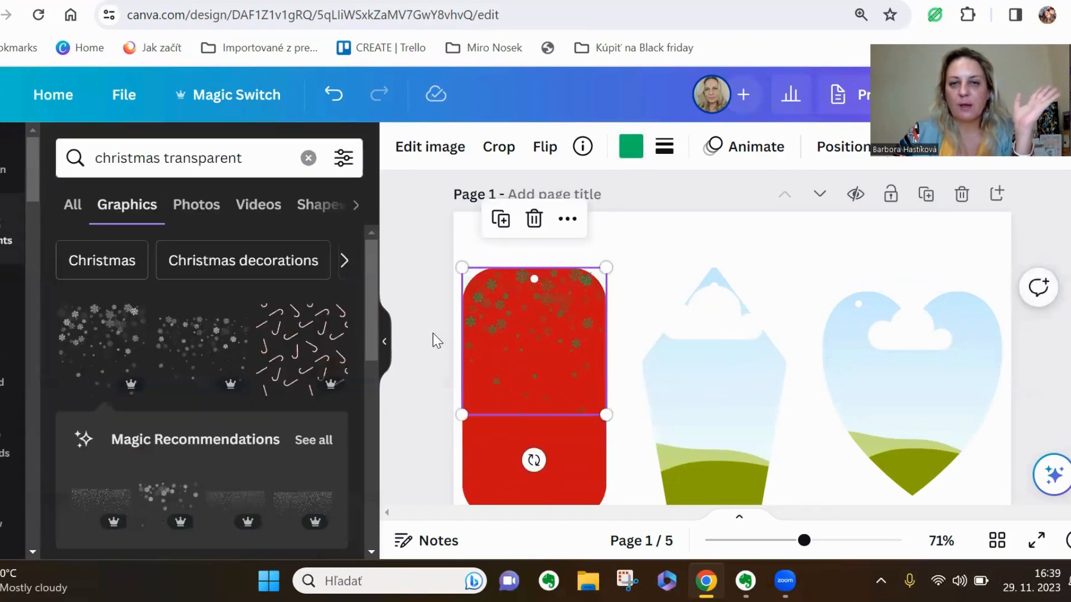
left_click(433, 333)
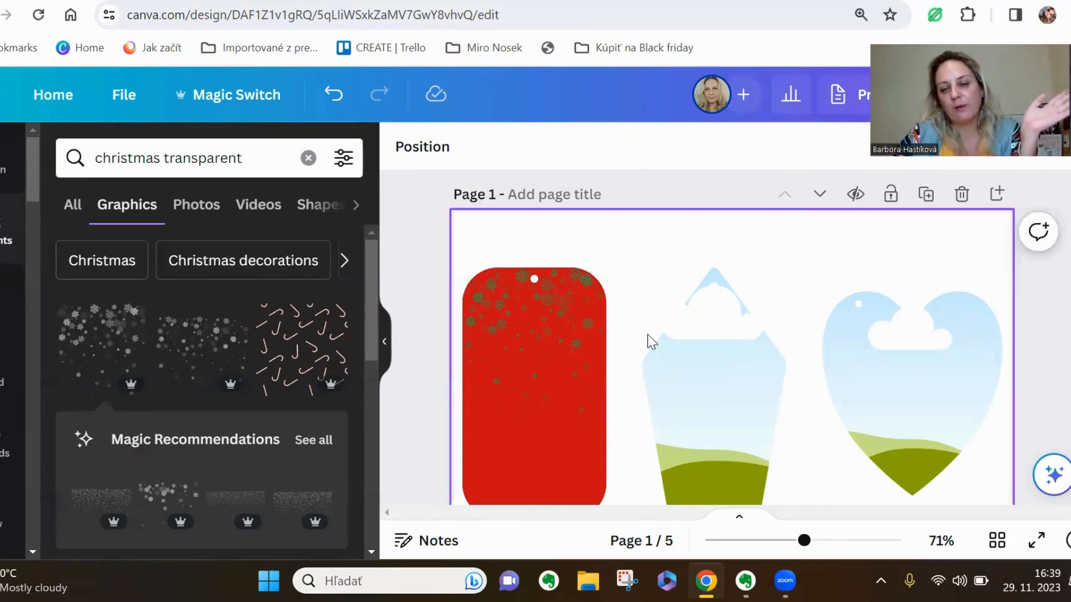
Add a heading text reading "For" followed by the recipient's first name, and place it on the red tag.
scroll(645, 375, "down", 2)
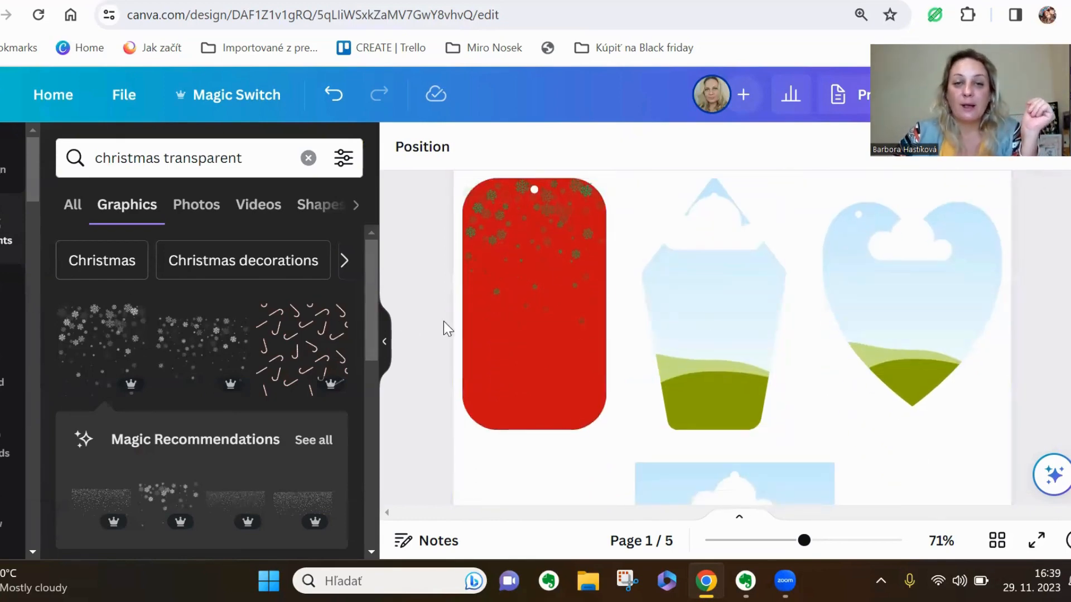
left_click(531, 326)
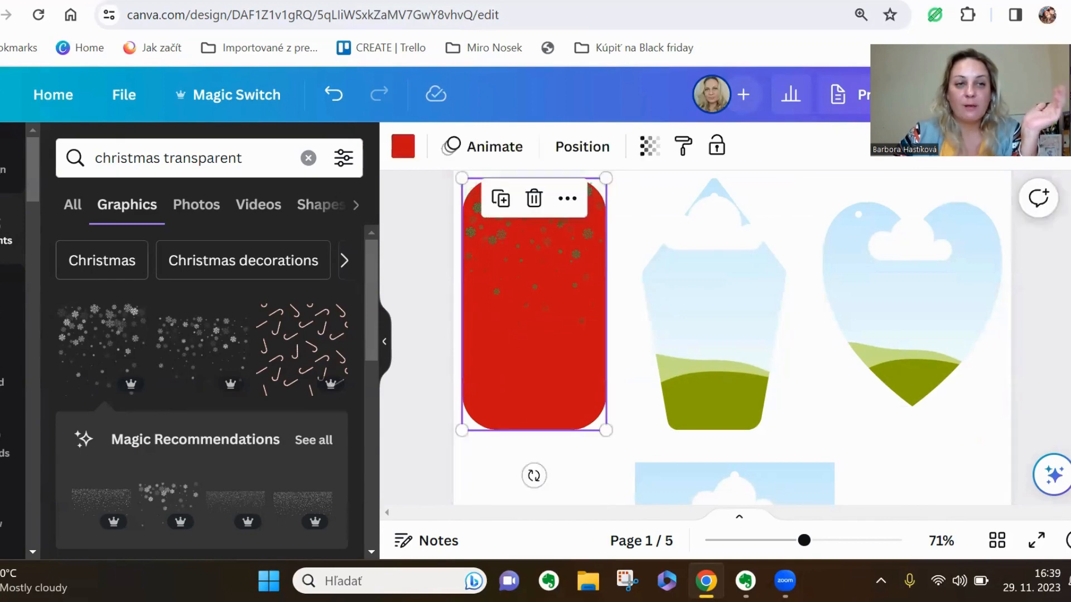
left_click(8, 304)
left_click(190, 314)
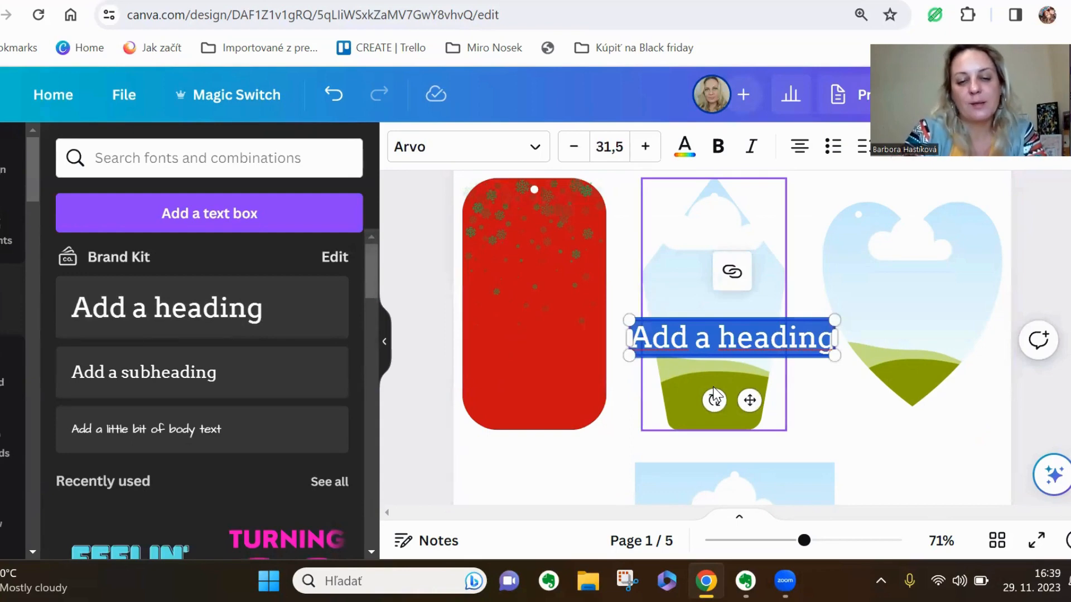
type("For")
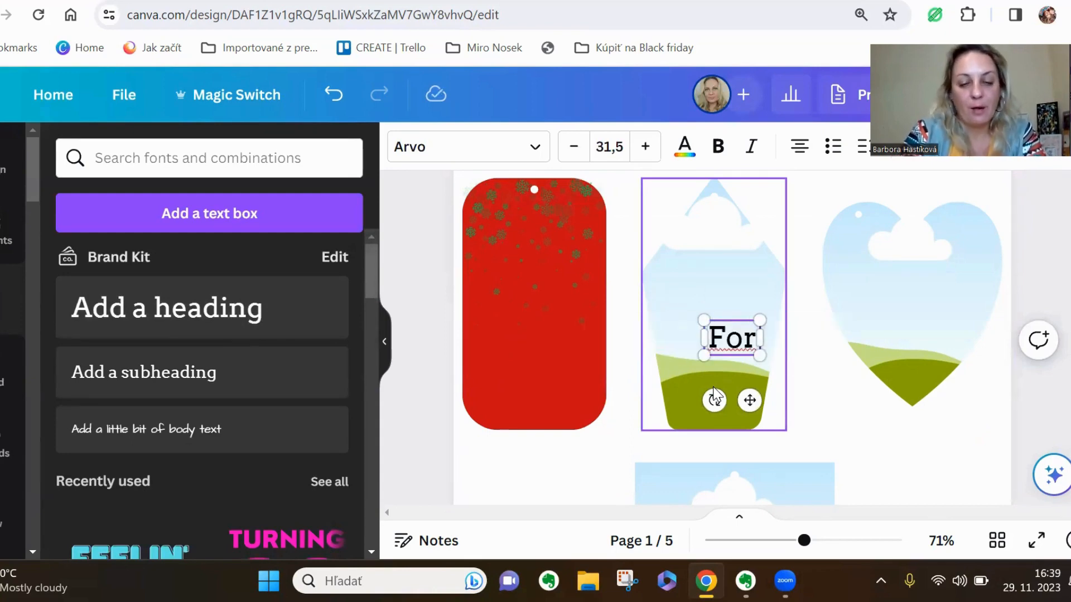
type(" Betty")
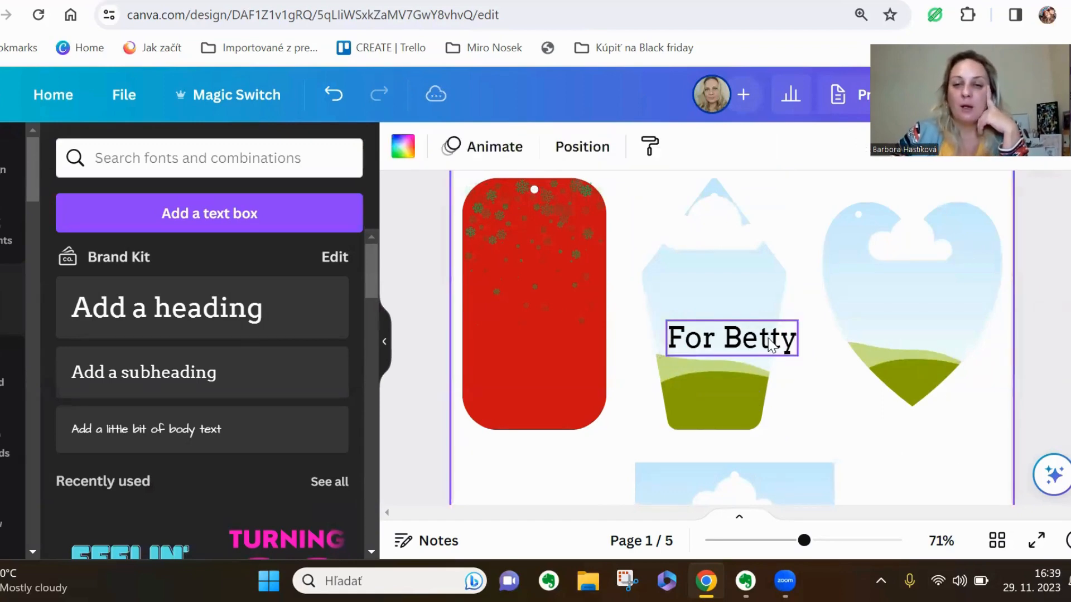
left_click_drag(747, 344, 575, 313)
left_click(567, 308)
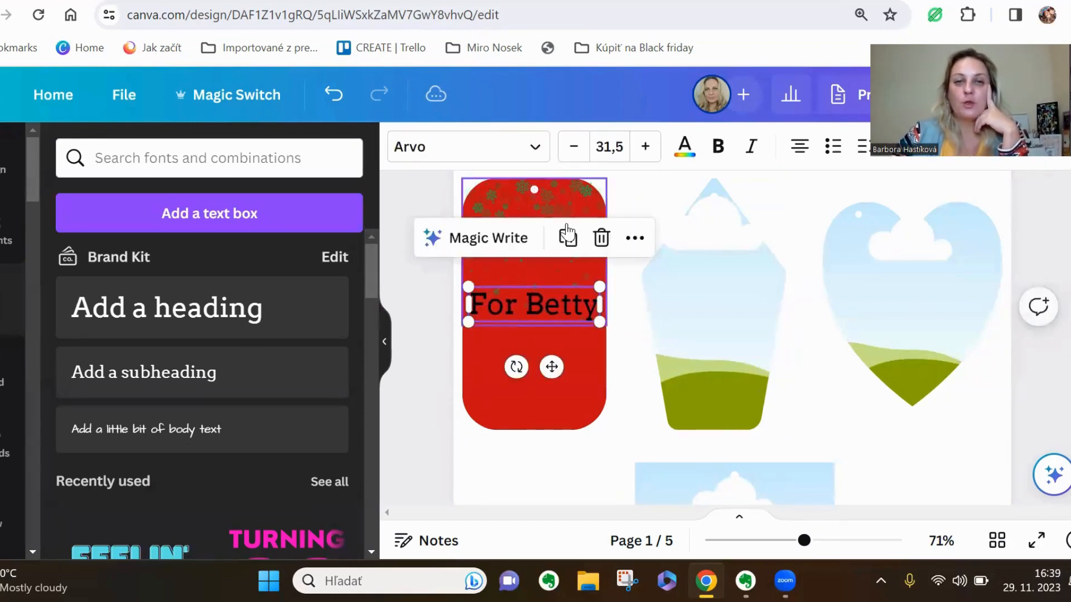
Try the Brusher font on the red tag's recipient text, and settle on Great Vibes.
left_click(493, 156)
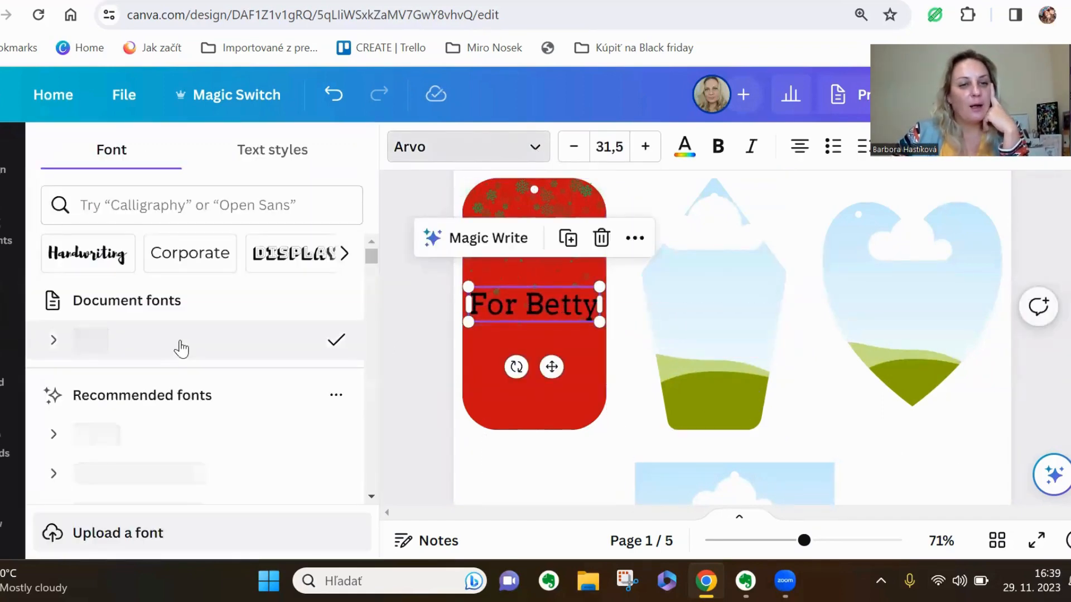
scroll(184, 347, "down", 5)
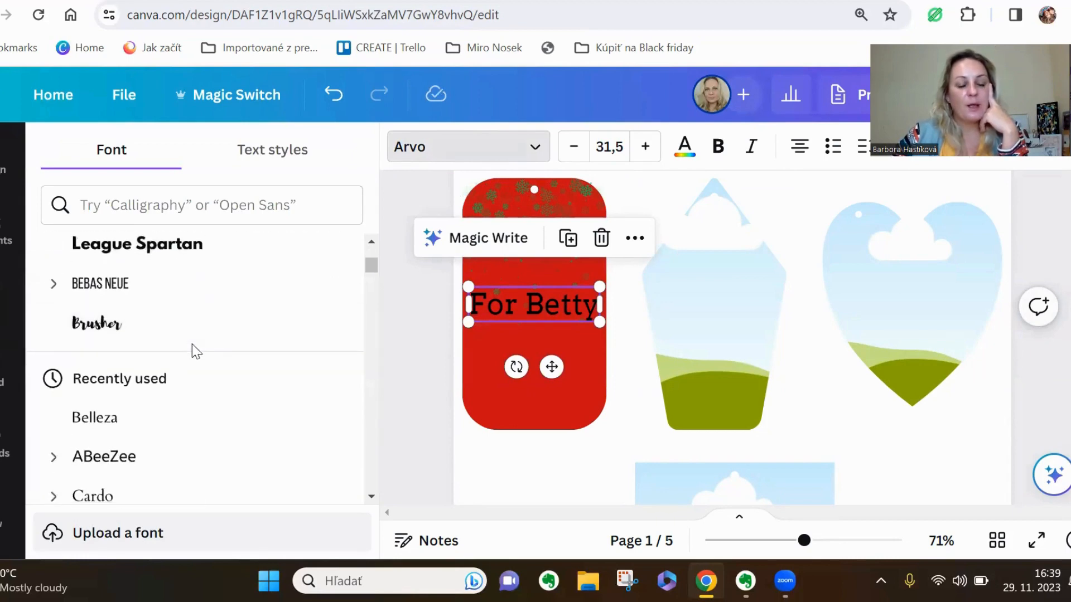
scroll(192, 346, "up", 5)
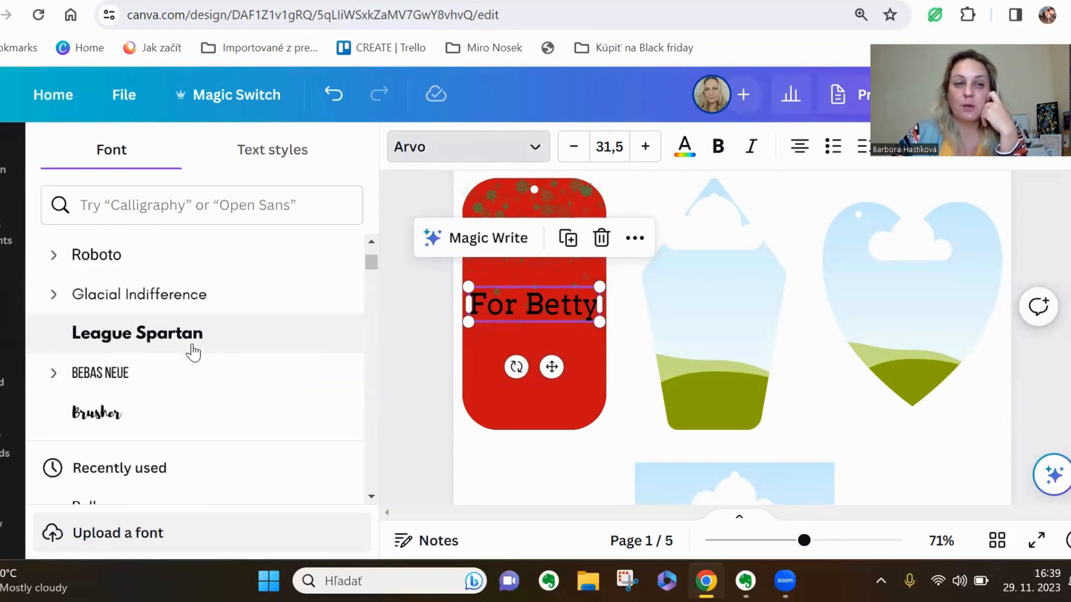
scroll(192, 346, "down", 5)
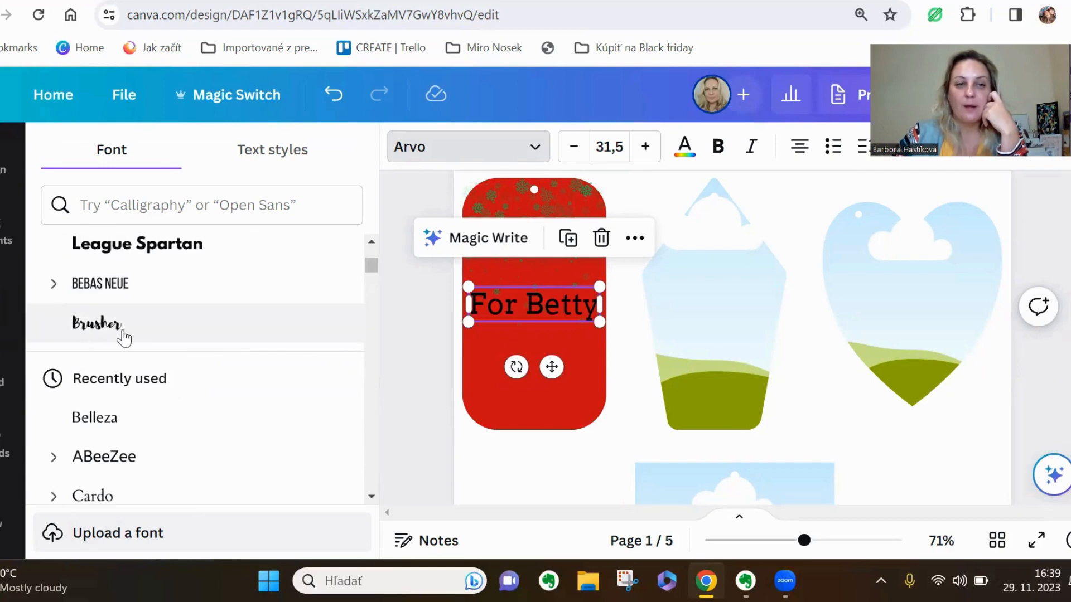
left_click(121, 336)
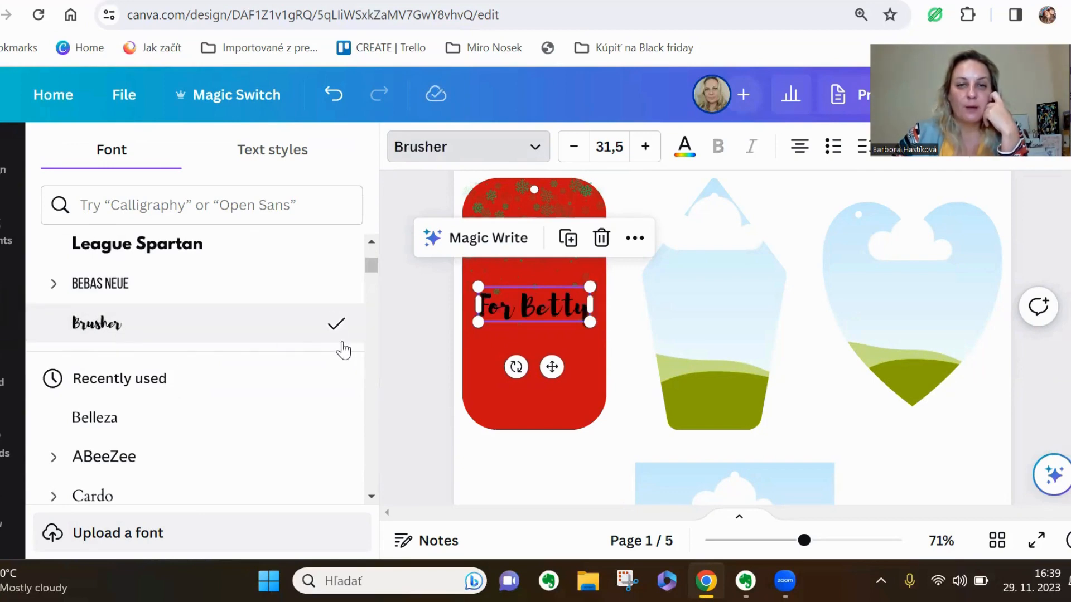
scroll(139, 375, "down", 2)
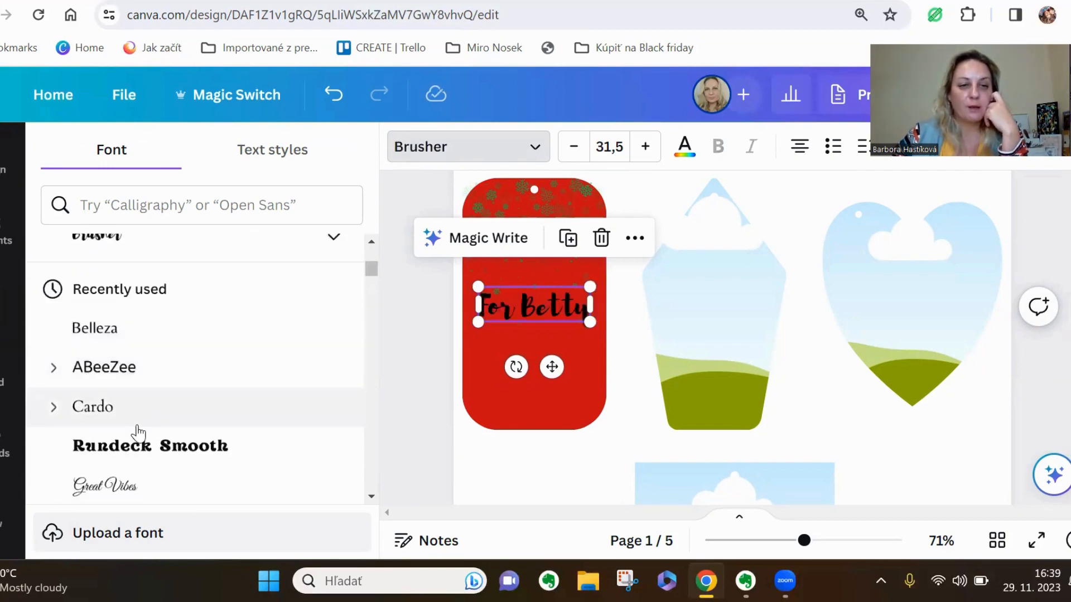
scroll(132, 407, "down", 2)
left_click(112, 399)
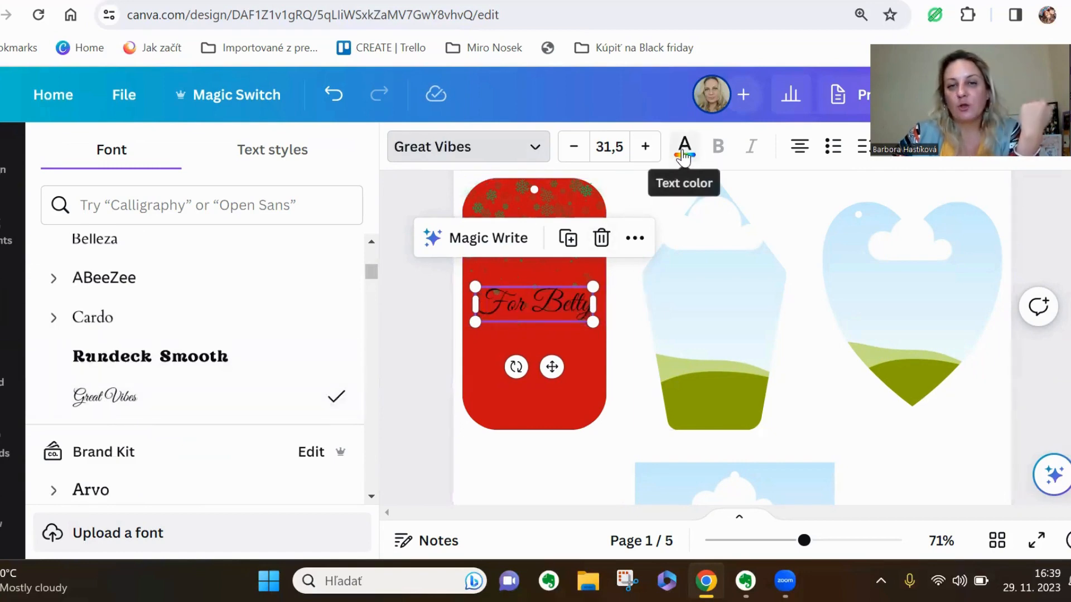
Move the recipient text to the lower part of the red tag and centre it horizontally.
left_click(598, 391)
left_click_drag(554, 302, 550, 351)
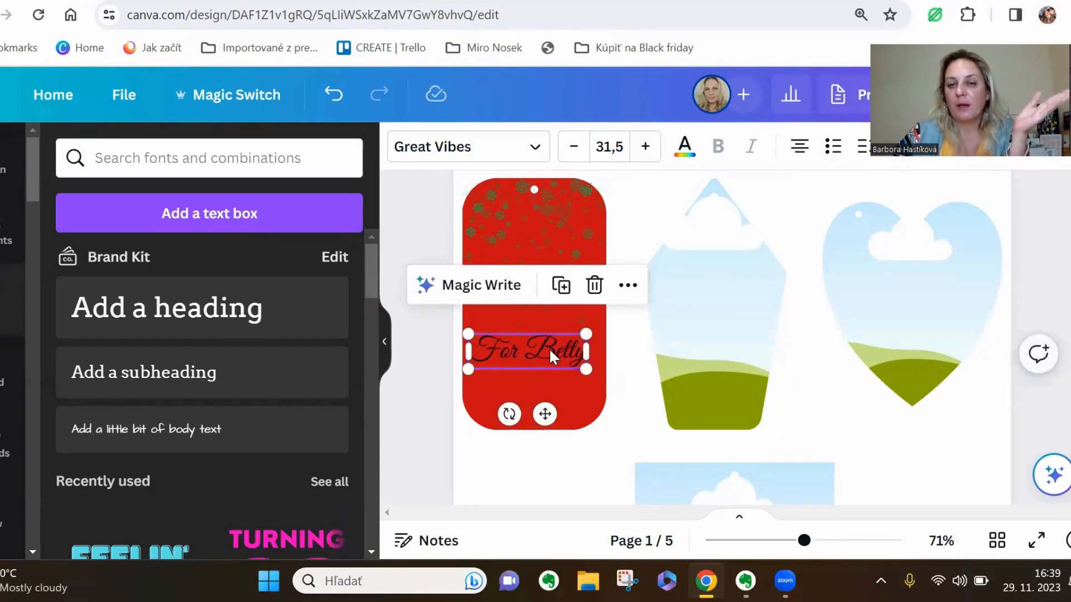
left_click(551, 349)
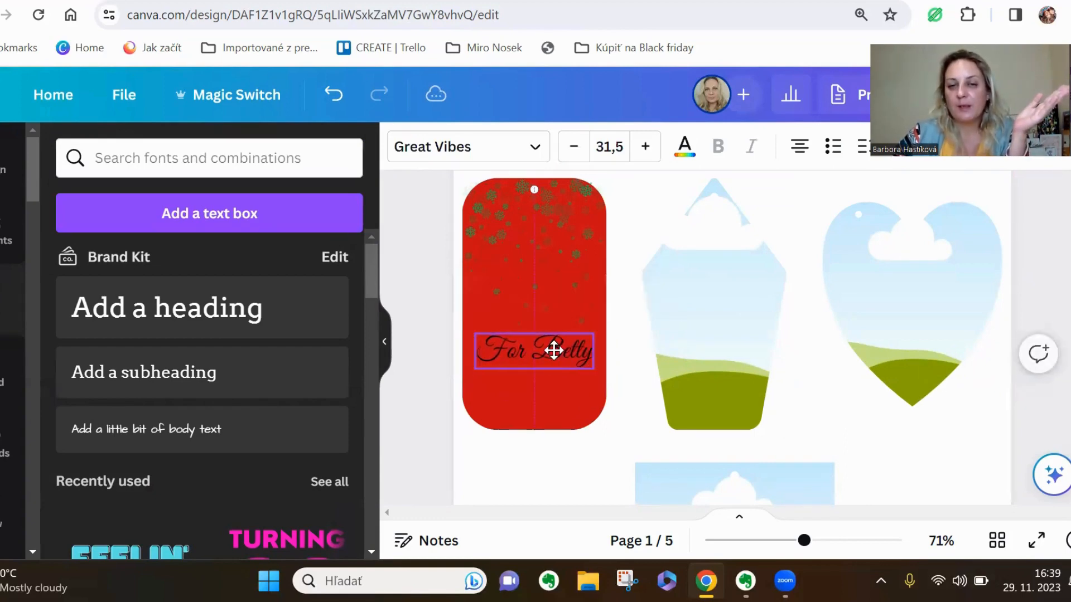
left_click(622, 435)
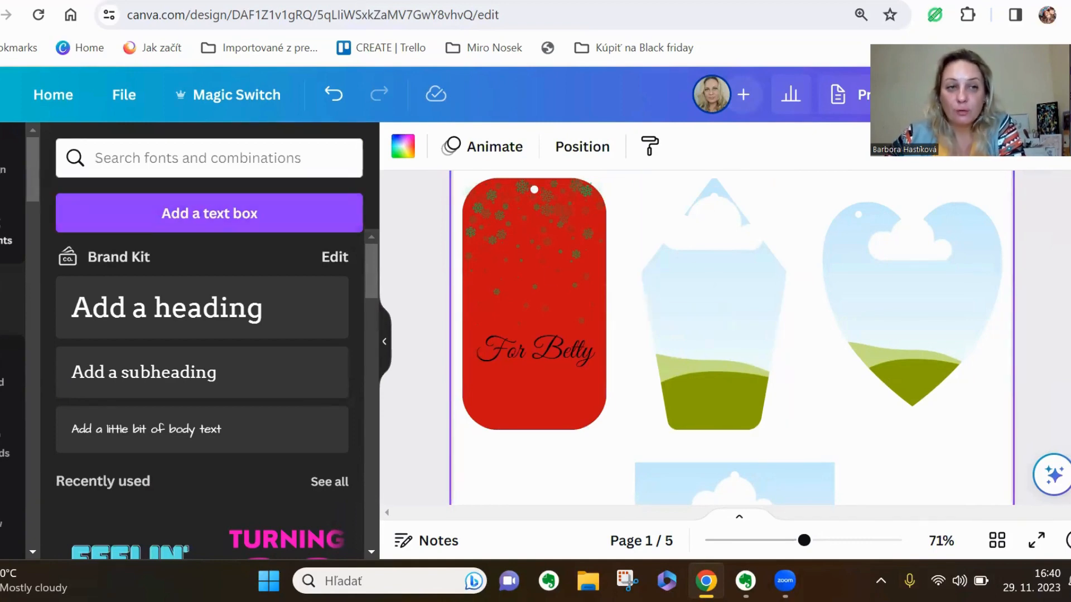
Search the photos for "christmas" and fill the pointed tag frame with the wide photo of a silver bauble on a tree.
left_click(8, 240)
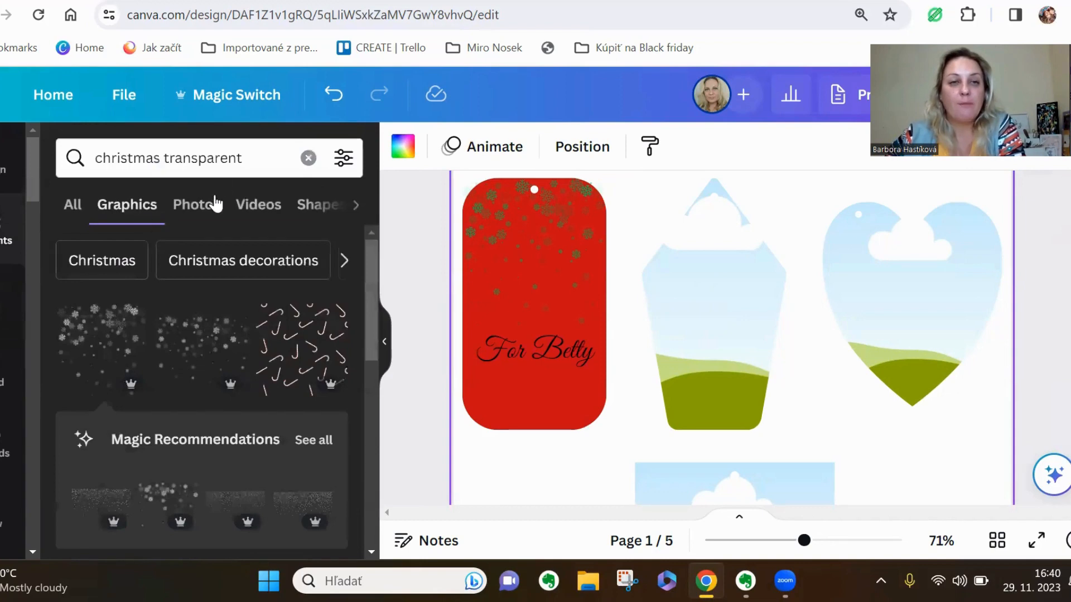
left_click_drag(240, 159, 171, 158)
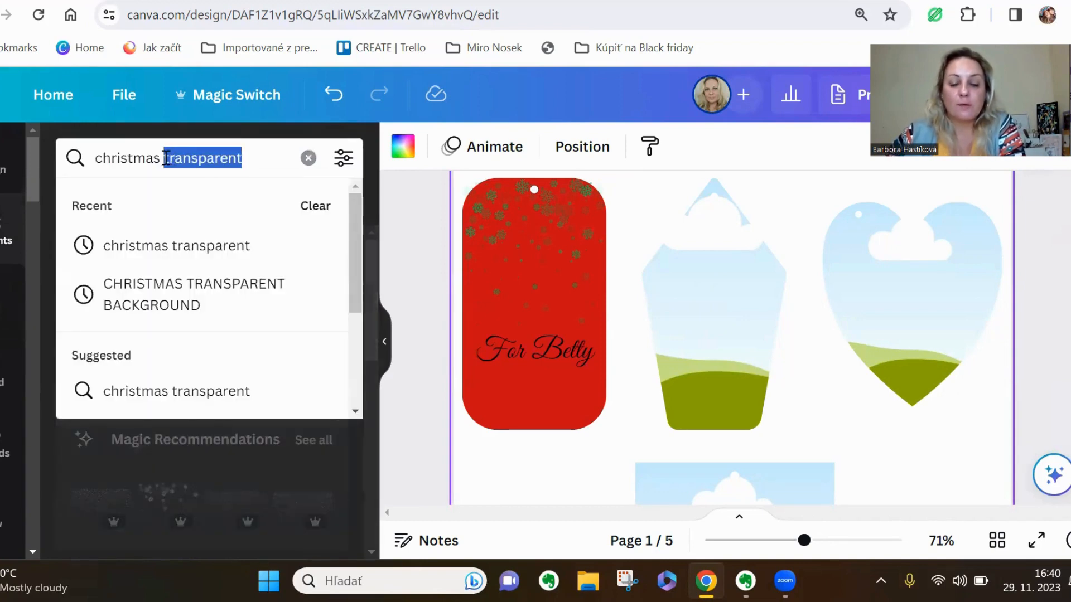
key("BackSpace")
key("Return")
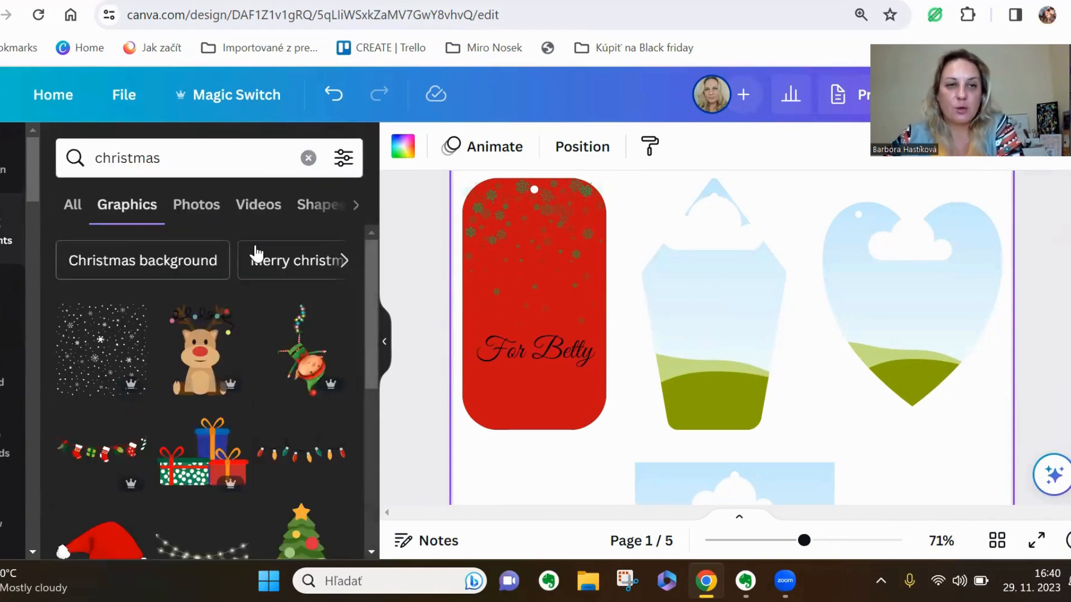
left_click(215, 217)
scroll(270, 290, "down", 5)
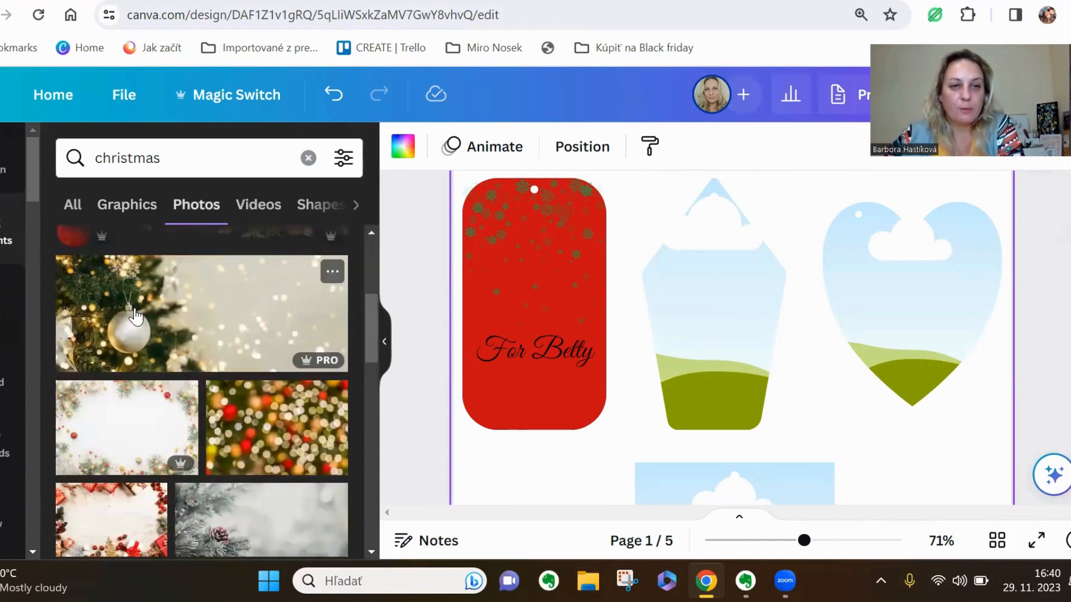
left_click_drag(135, 317, 684, 308)
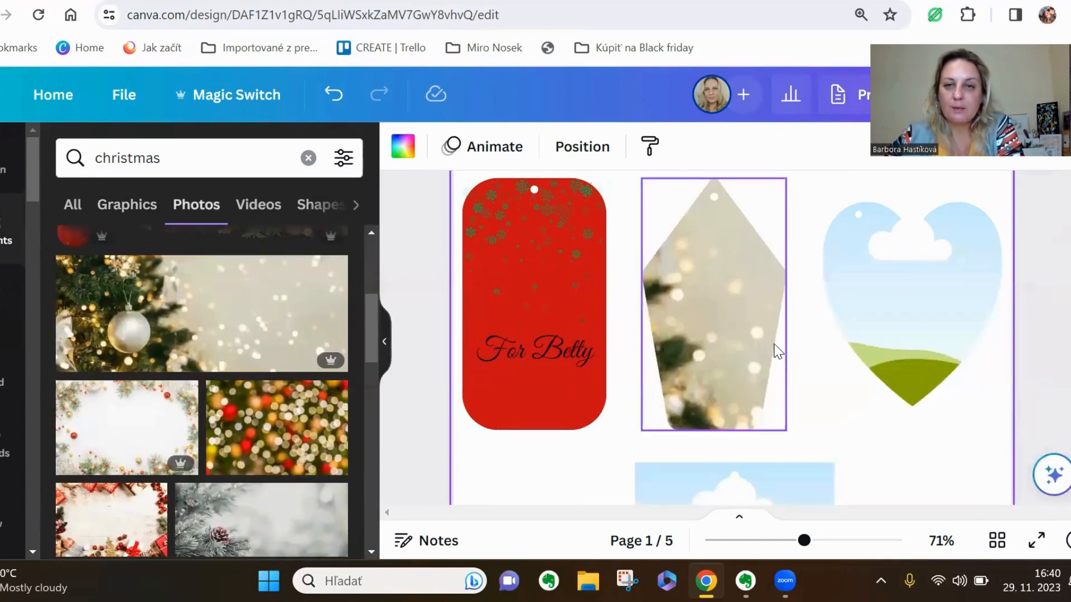
Reposition the photo inside the pointed tag frame so the silver bauble is centred in it.
double_click(718, 332)
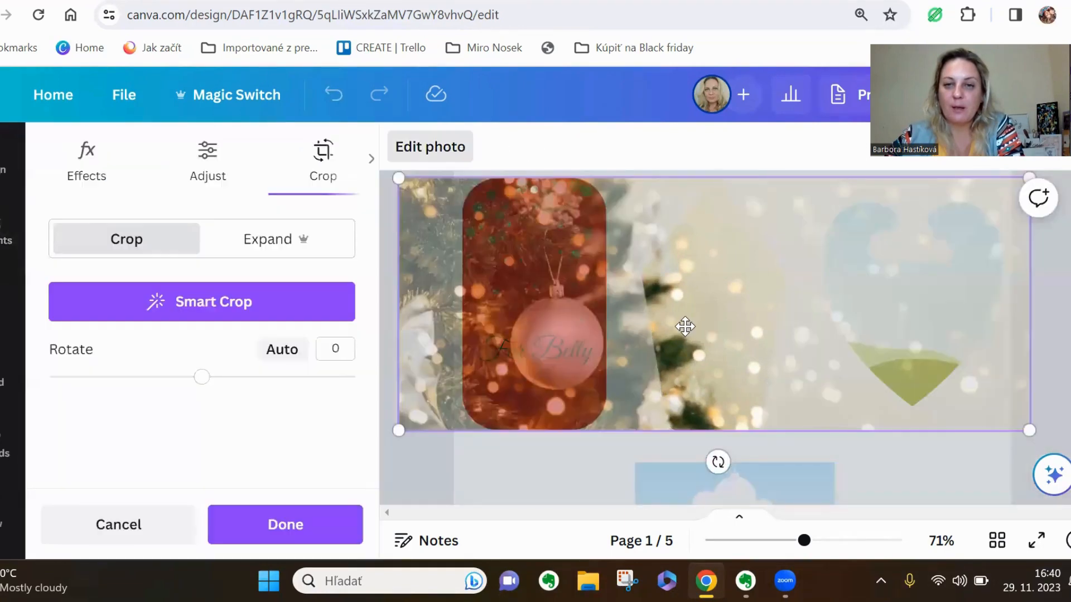
left_click_drag(686, 325, 855, 341)
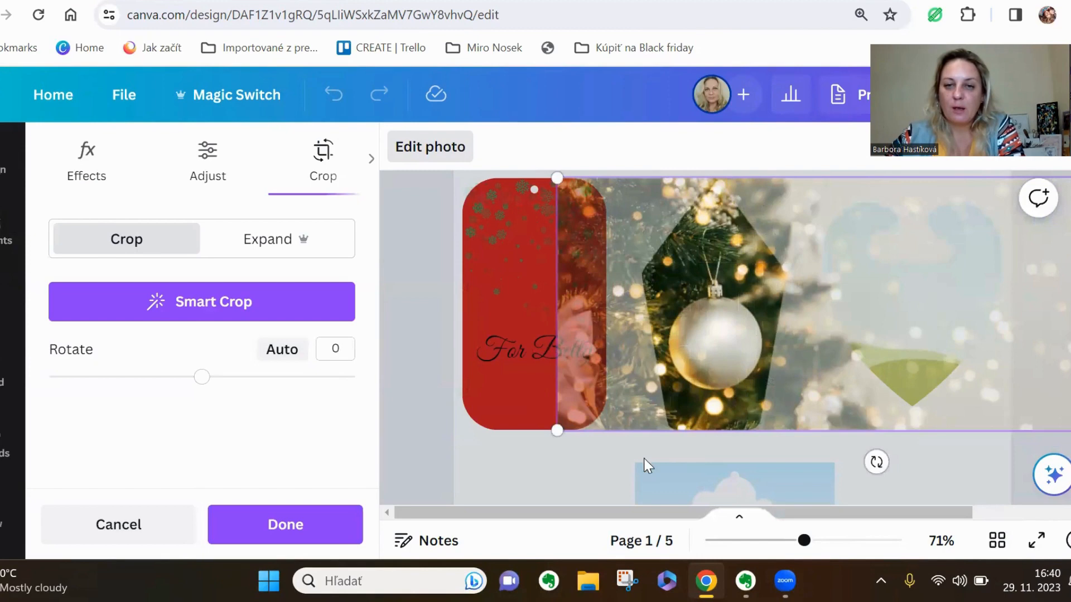
left_click(591, 462)
left_click(875, 427)
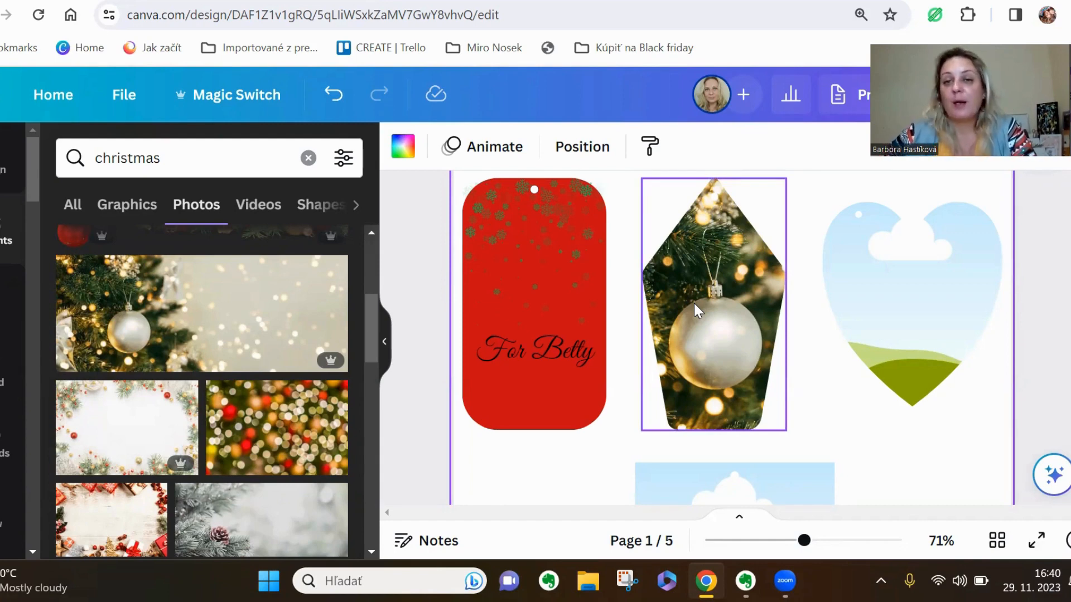
Fill the heart tag frame with the third uploaded portrait photo and position the face inside the heart.
left_click(881, 330)
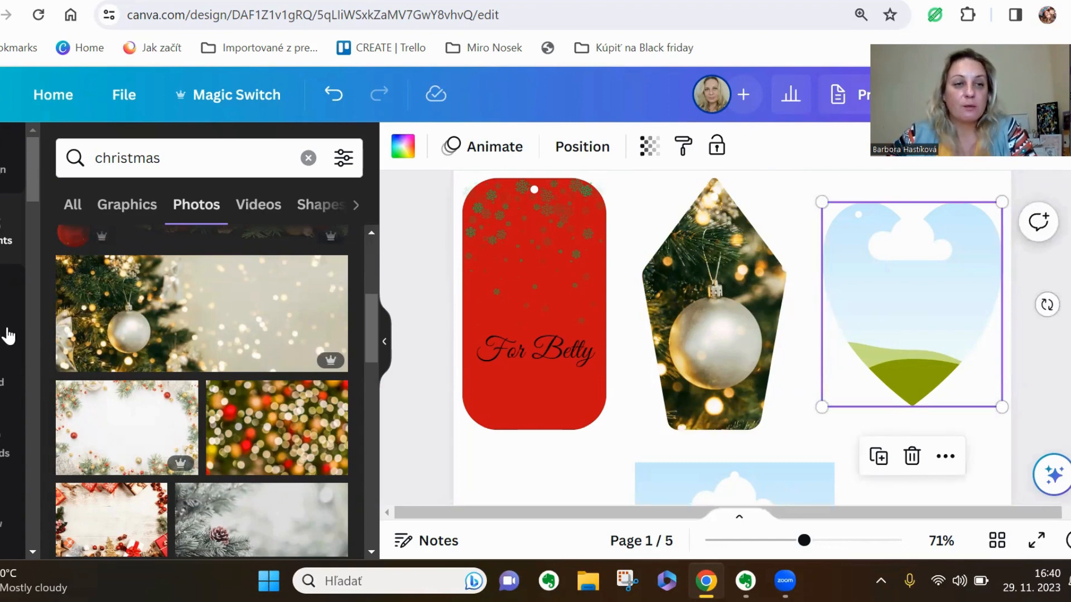
left_click(6, 441)
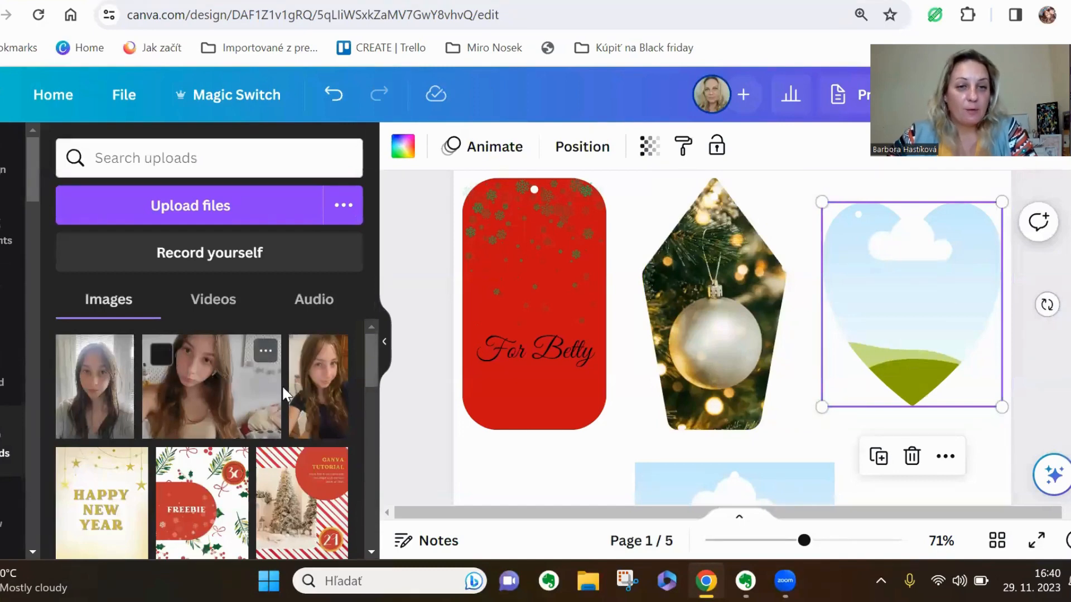
left_click_drag(318, 385, 935, 344)
double_click(918, 300)
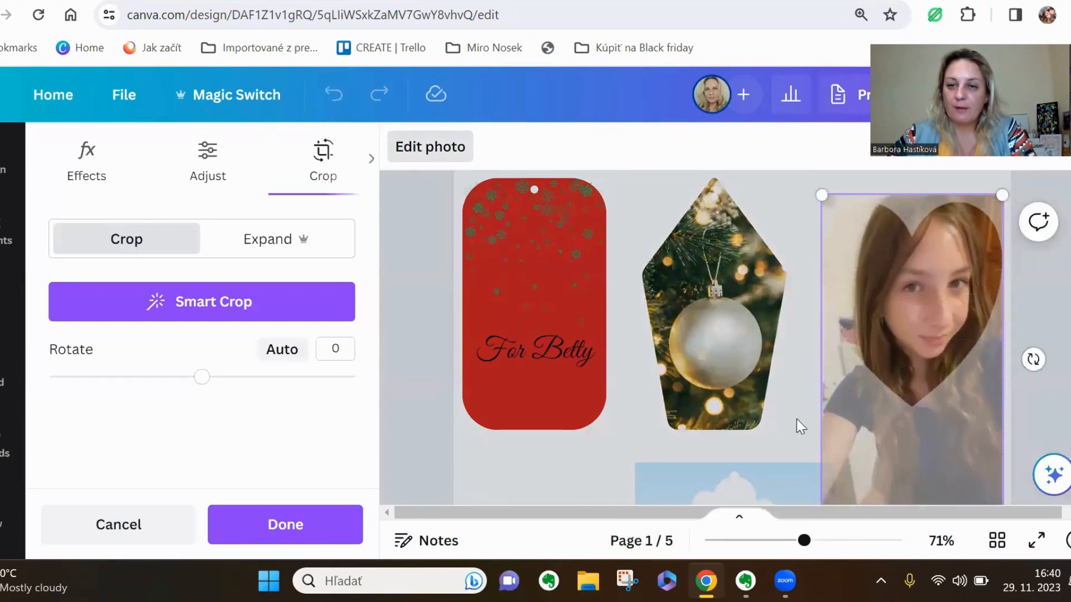
left_click(614, 450)
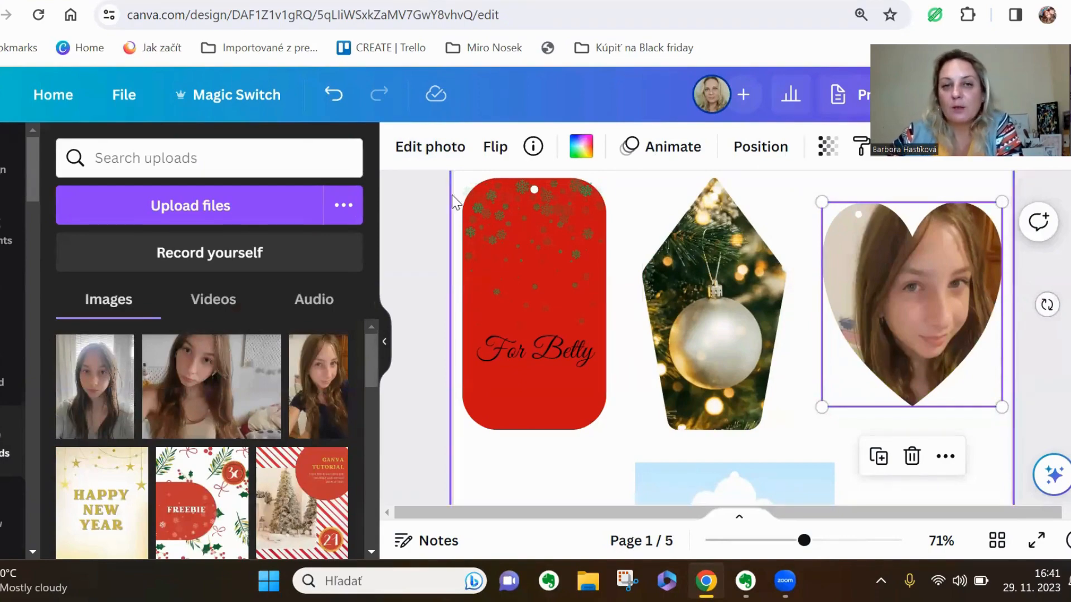
Apply the Retro vintage filter to the heart tag's portrait photo and reduce the filter's intensity.
left_click(430, 147)
scroll(329, 323, "down", 3)
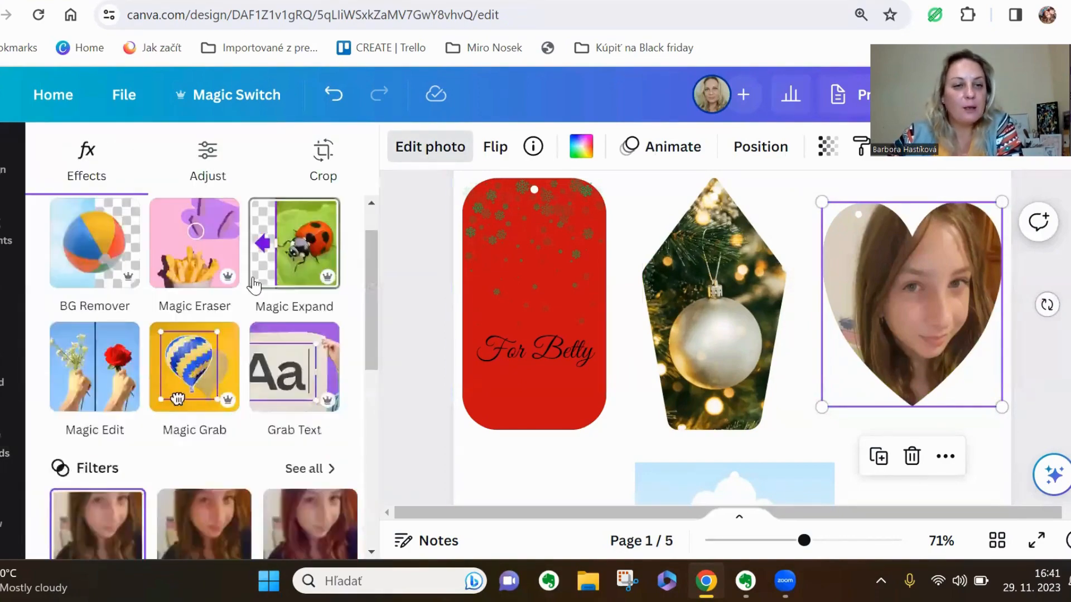
left_click(309, 344)
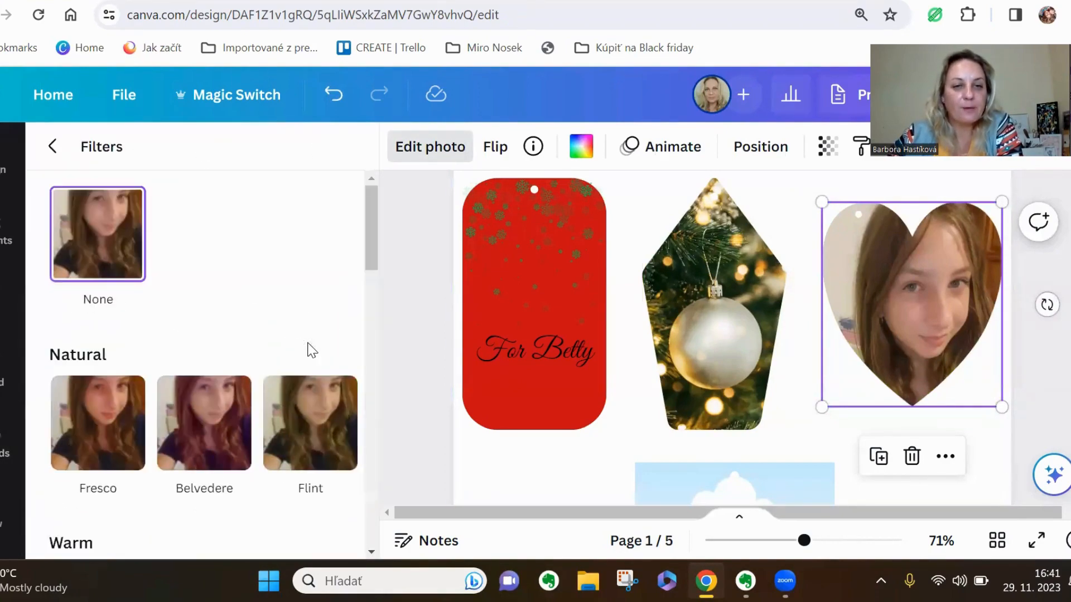
scroll(307, 350, "down", 5)
scroll(308, 350, "down", 7)
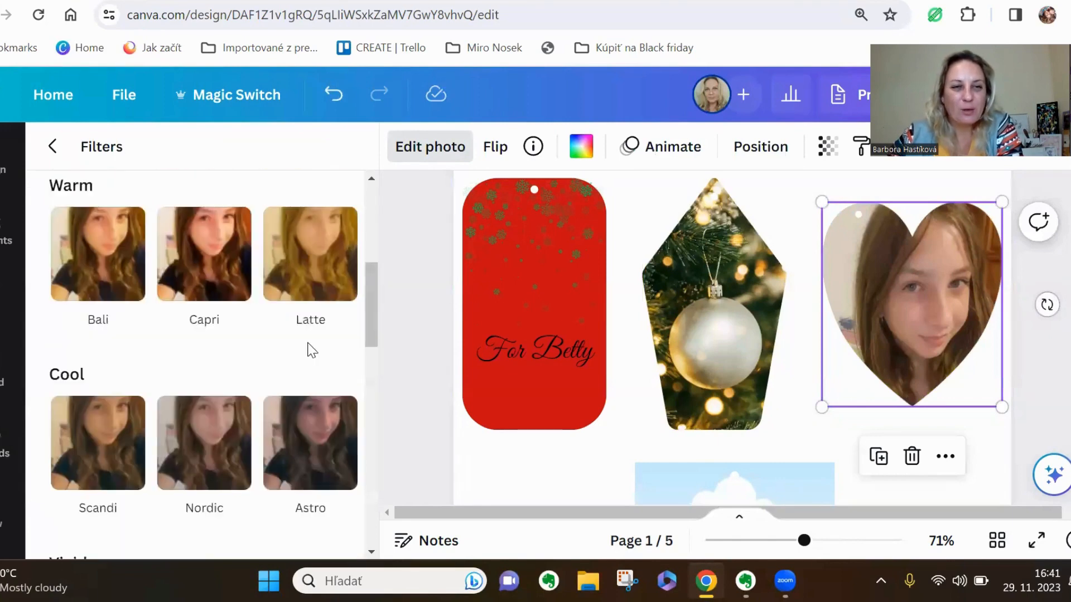
scroll(309, 337, "down", 3)
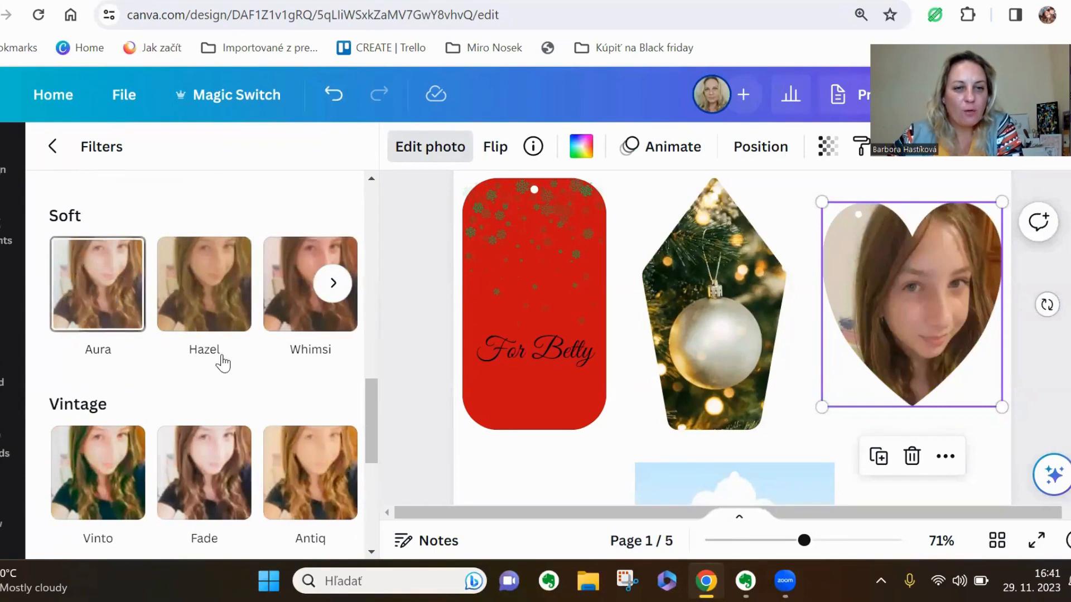
left_click(332, 473)
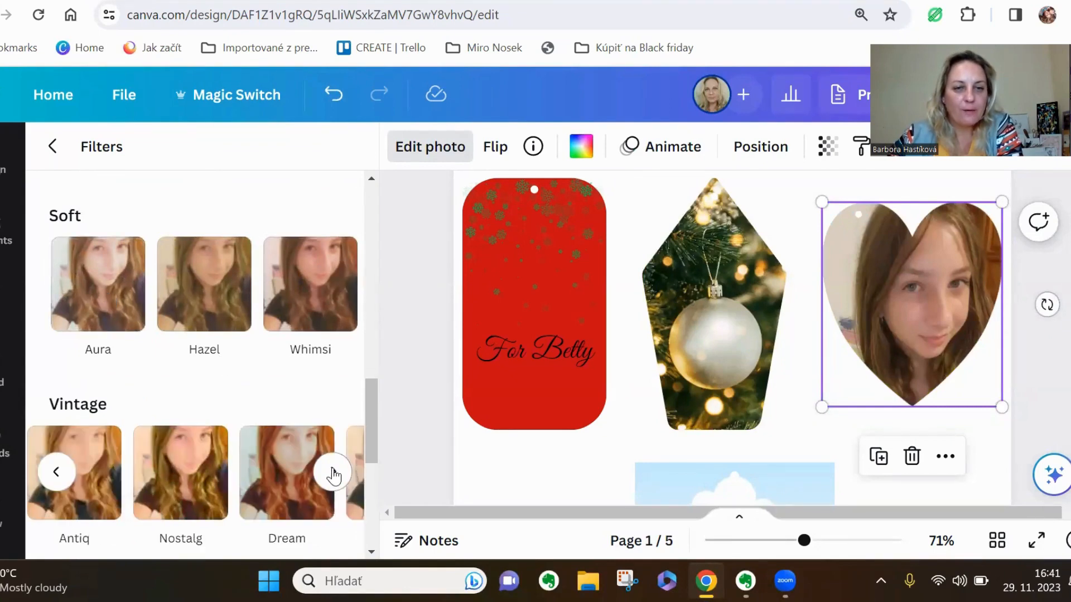
left_click(333, 473)
left_click(299, 475)
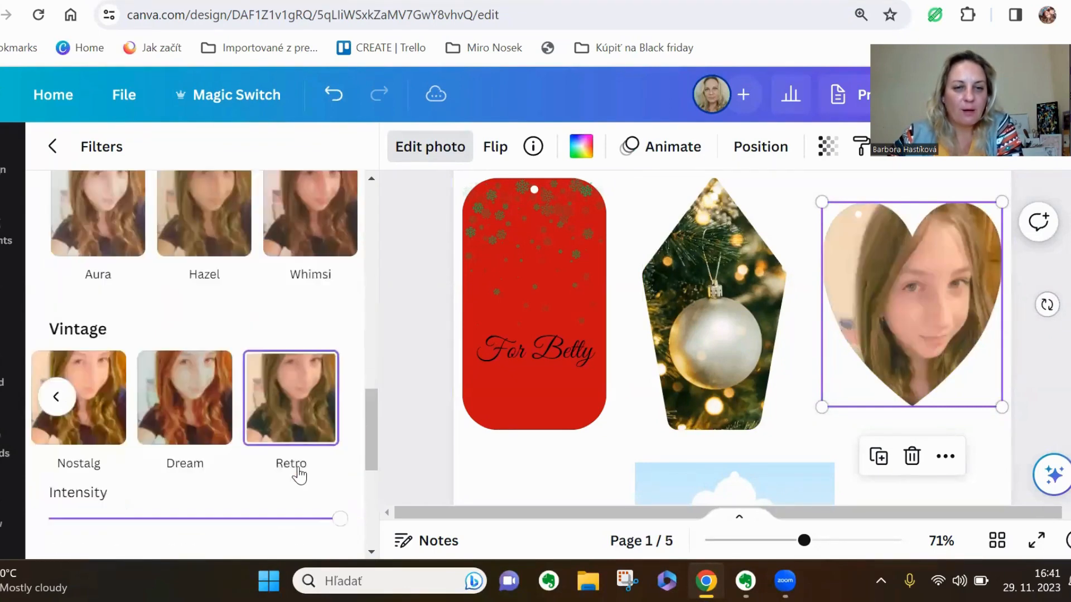
left_click_drag(339, 507, 232, 507)
left_click(412, 442)
left_click(412, 442)
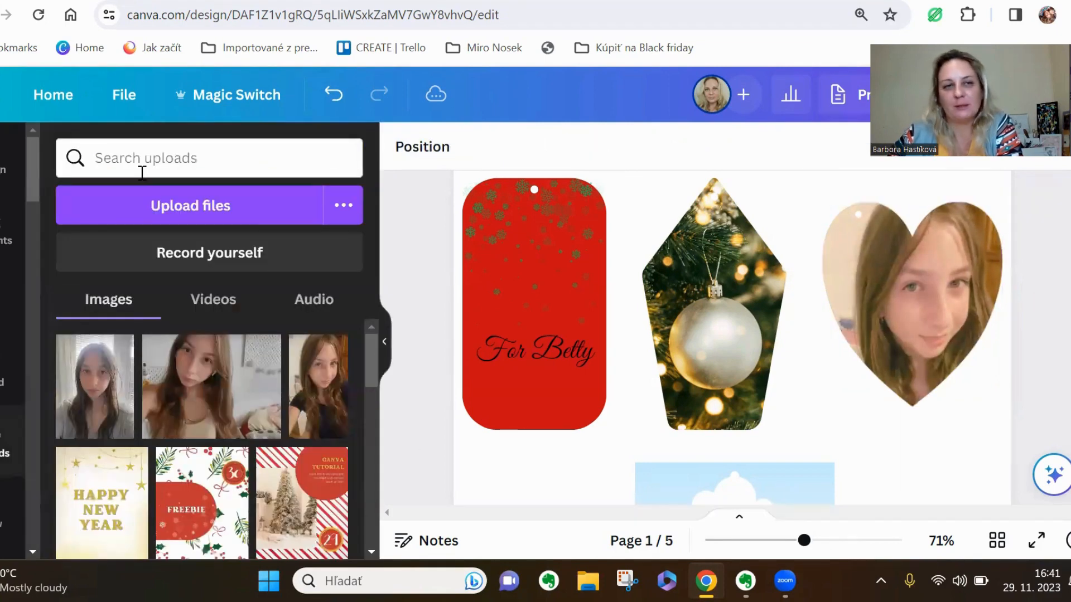
Search the graphics for "heart" and add the drawing of three pink hearts to the page.
left_click(6, 234)
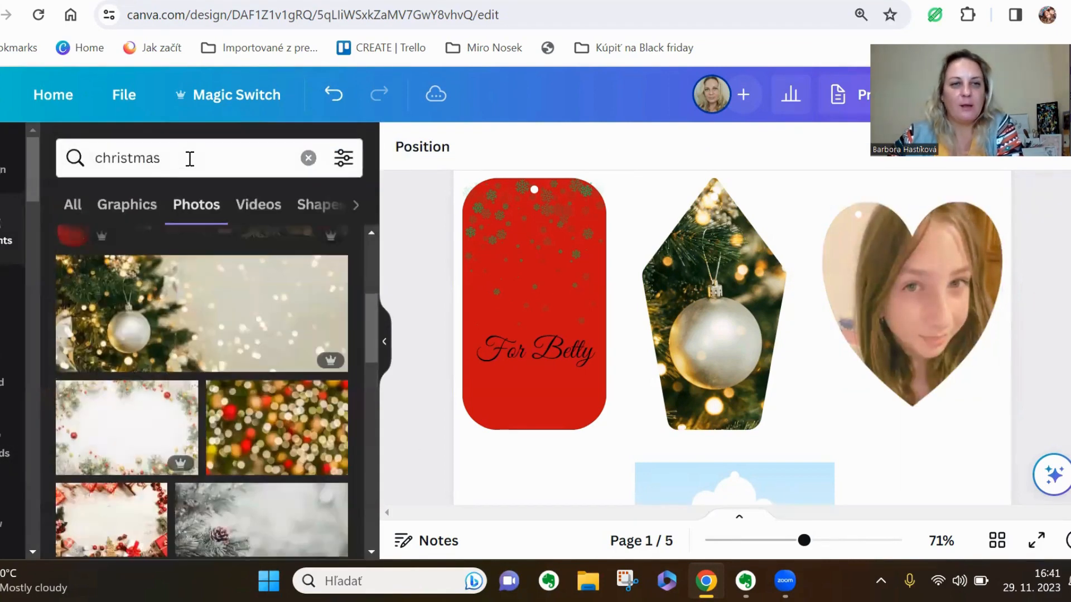
left_click(308, 158)
type("heart")
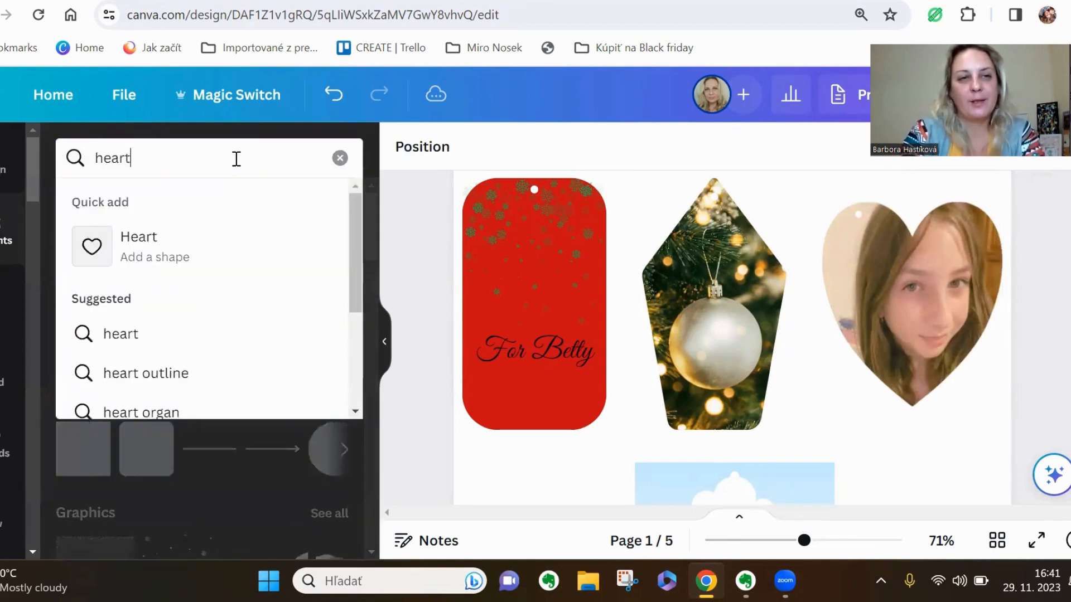
key("Return")
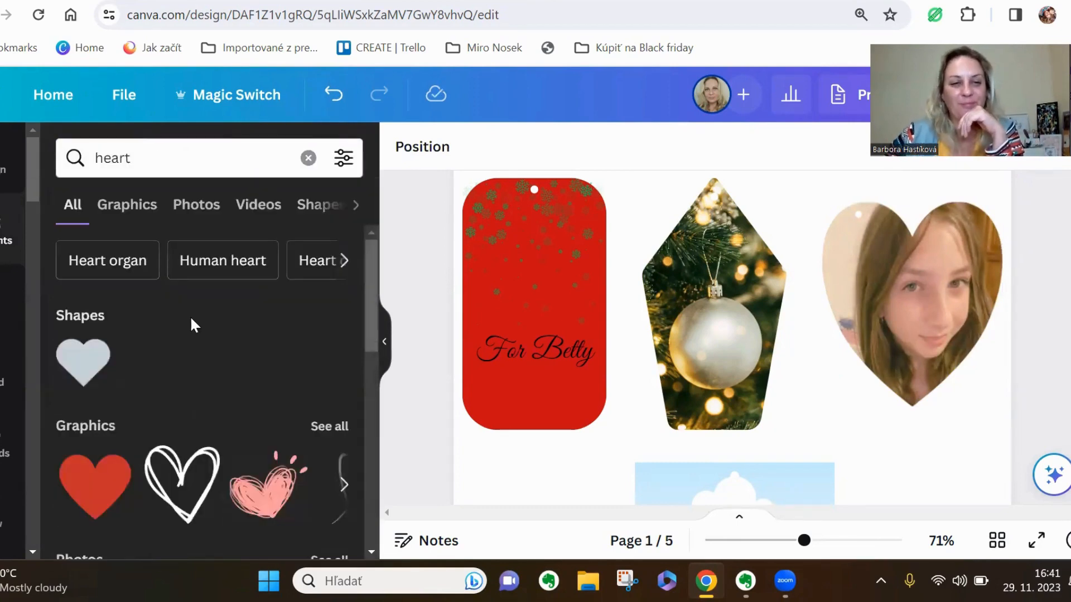
left_click(134, 220)
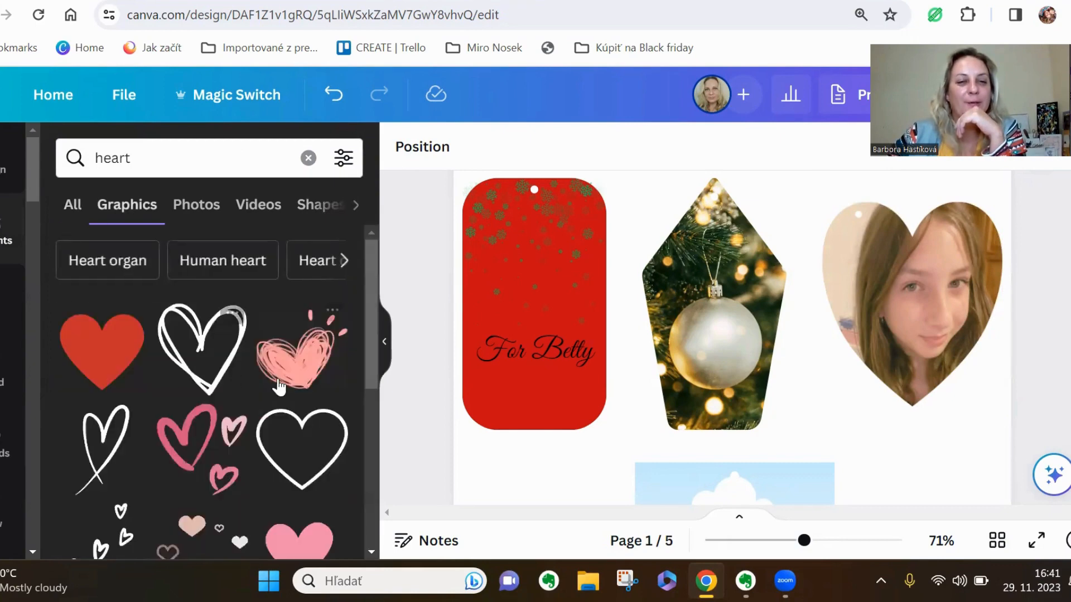
scroll(231, 441, "down", 2)
scroll(230, 441, "down", 3)
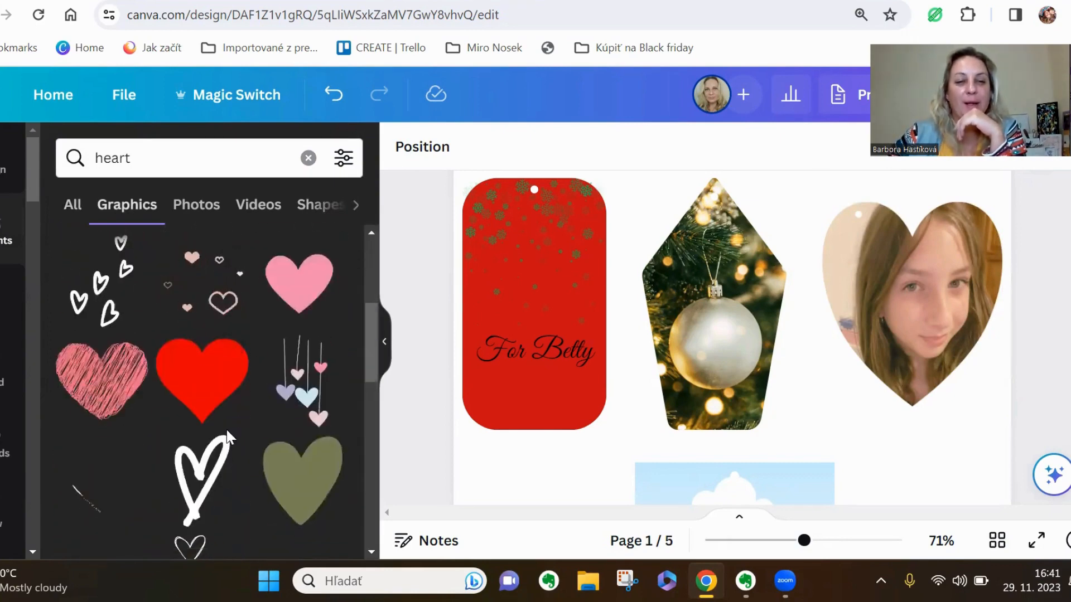
scroll(230, 438, "up", 3)
left_click(217, 378)
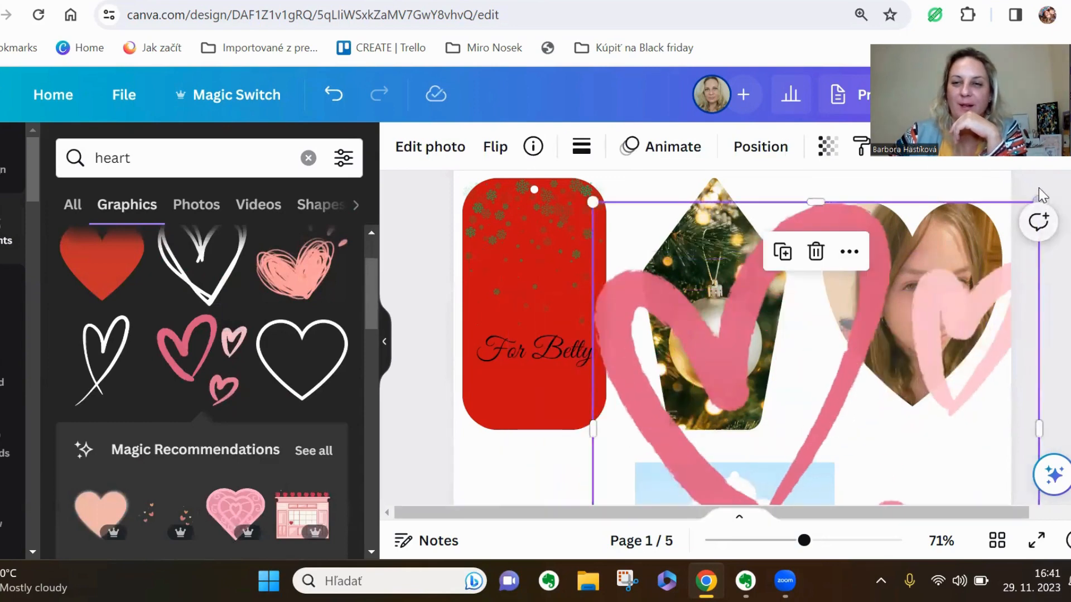
Try the three pink hearts at a smaller size beside the heart tag's lower edge, and delete the graphic.
left_click_drag(594, 202, 884, 415)
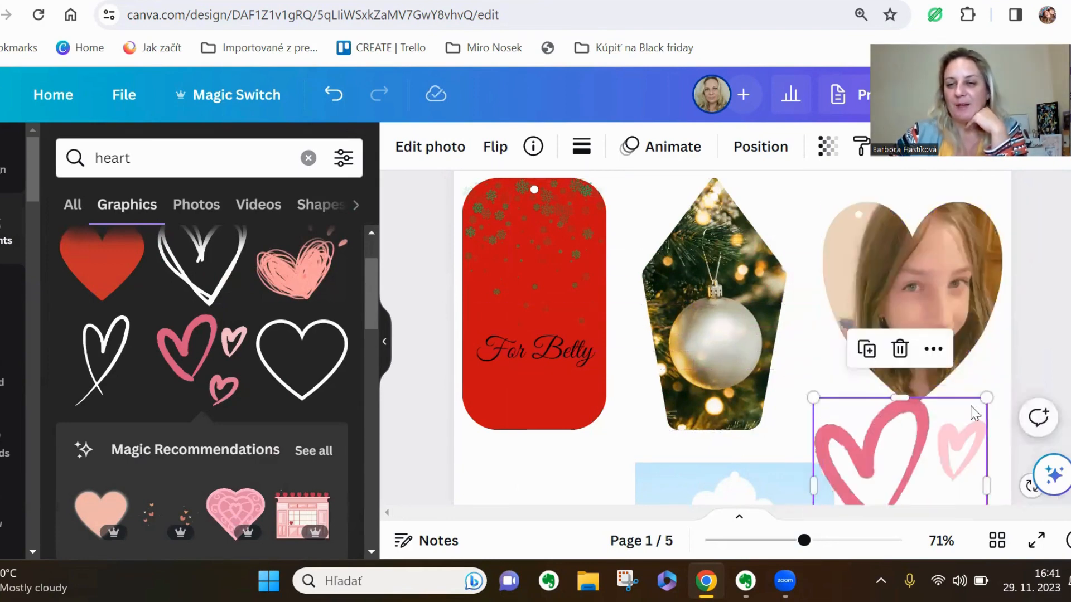
left_click_drag(987, 397, 895, 408)
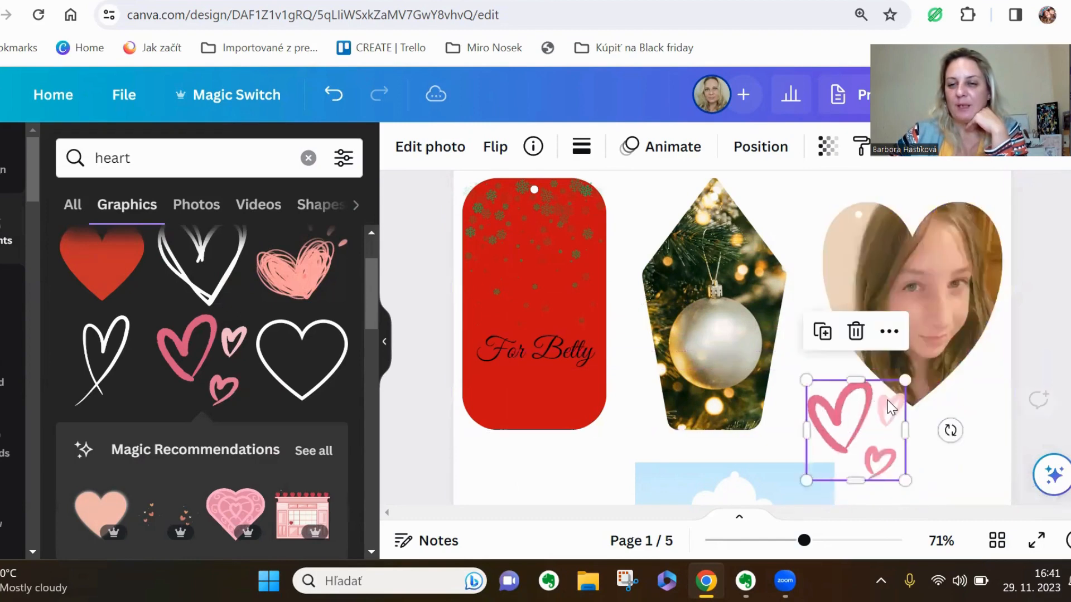
left_click(868, 340)
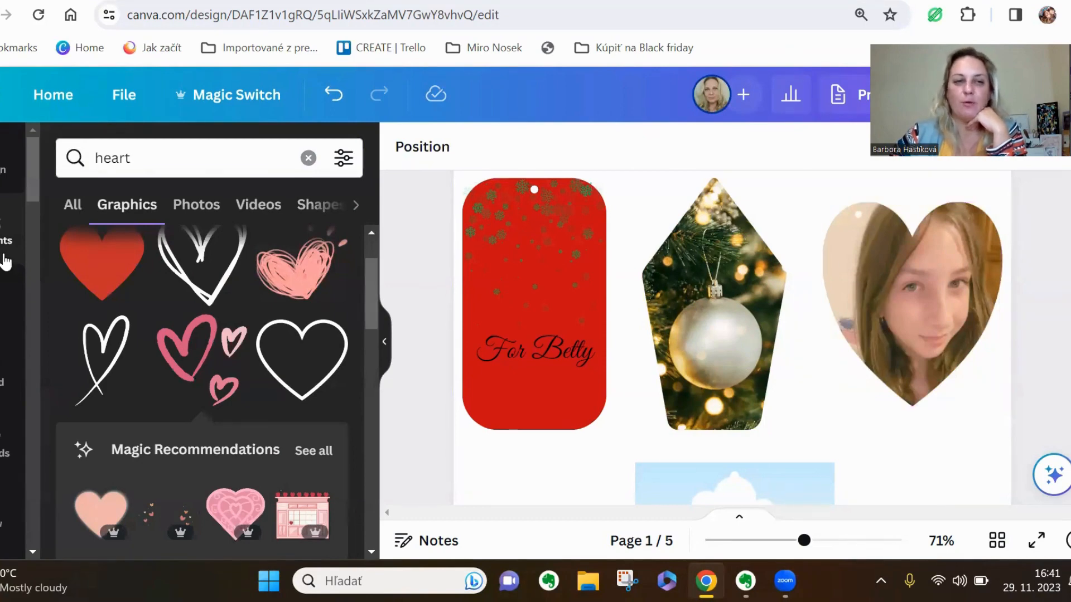
Copy the script text from the red tag onto the heart tag and replace the name with the new recipient's first name.
left_click_drag(551, 351, 879, 288)
double_click(926, 291)
left_click(926, 291)
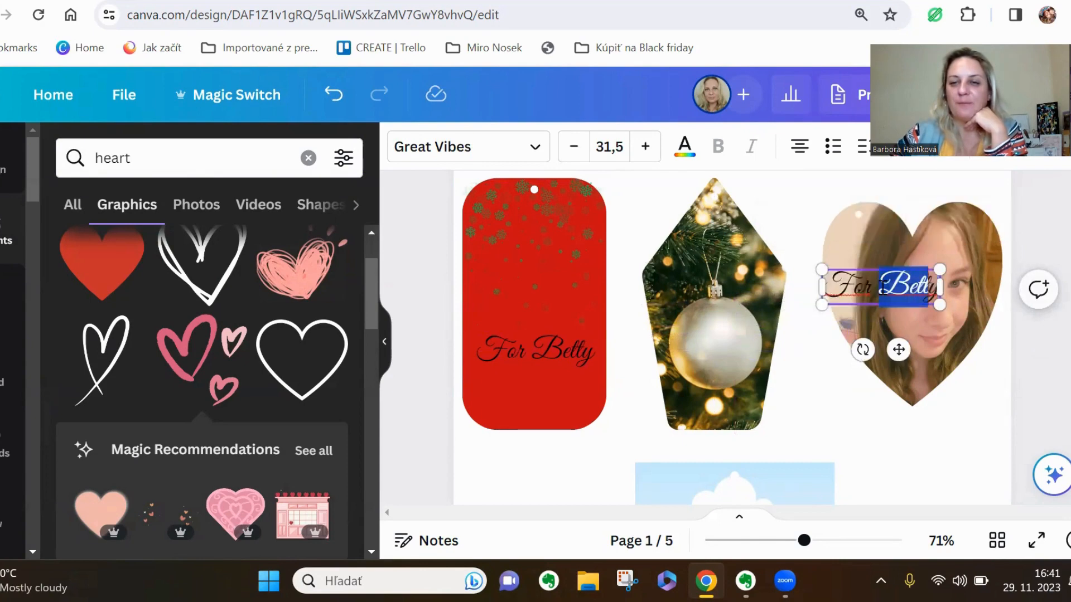
key("BackSpace")
key("BackSpace")
key("BackSpace")
key("BackSpace")
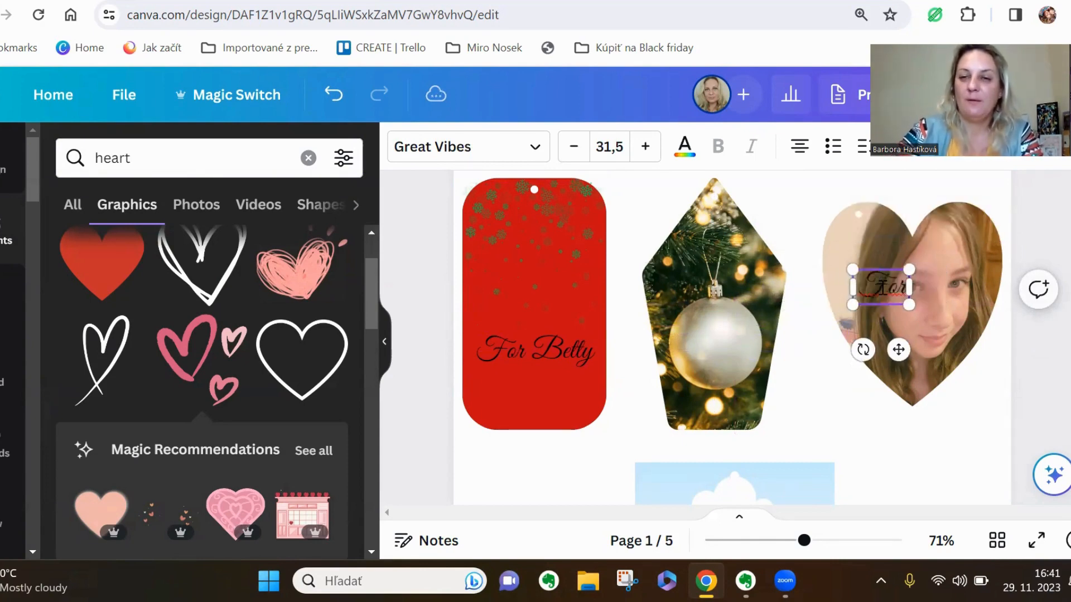
type("r")
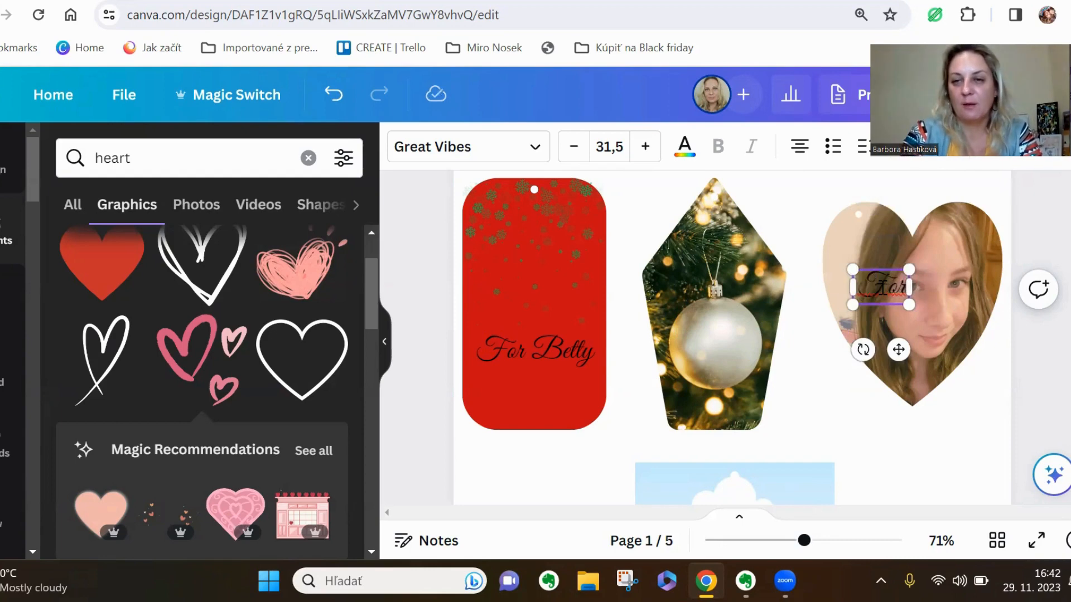
type(" Li")
type("cy")
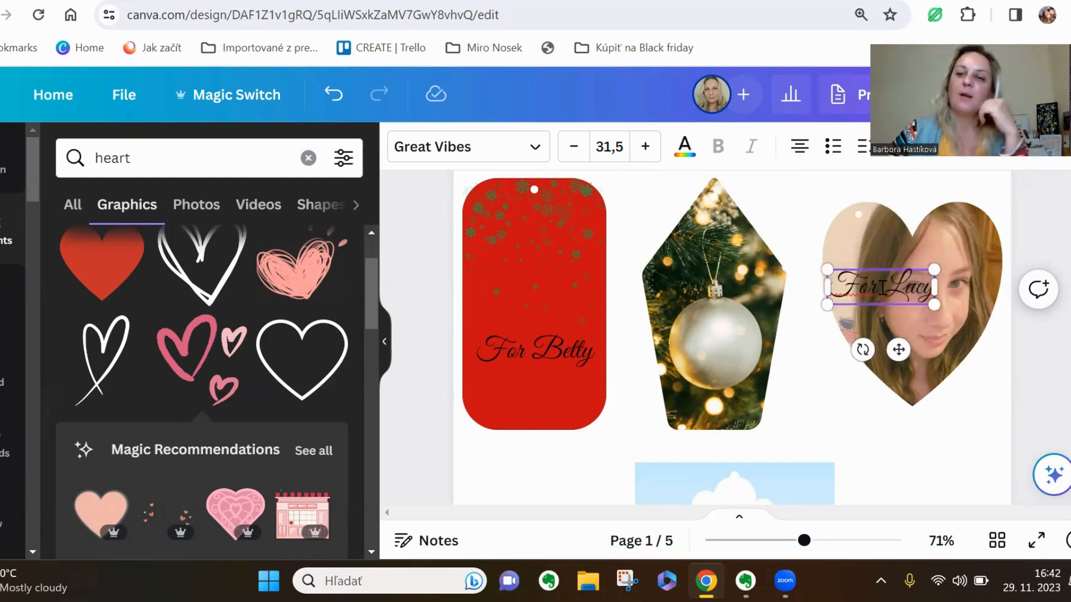
Rotate the heart tag's text to a steep upward slant and place it along the heart's left lobe.
left_click_drag(861, 350, 919, 301)
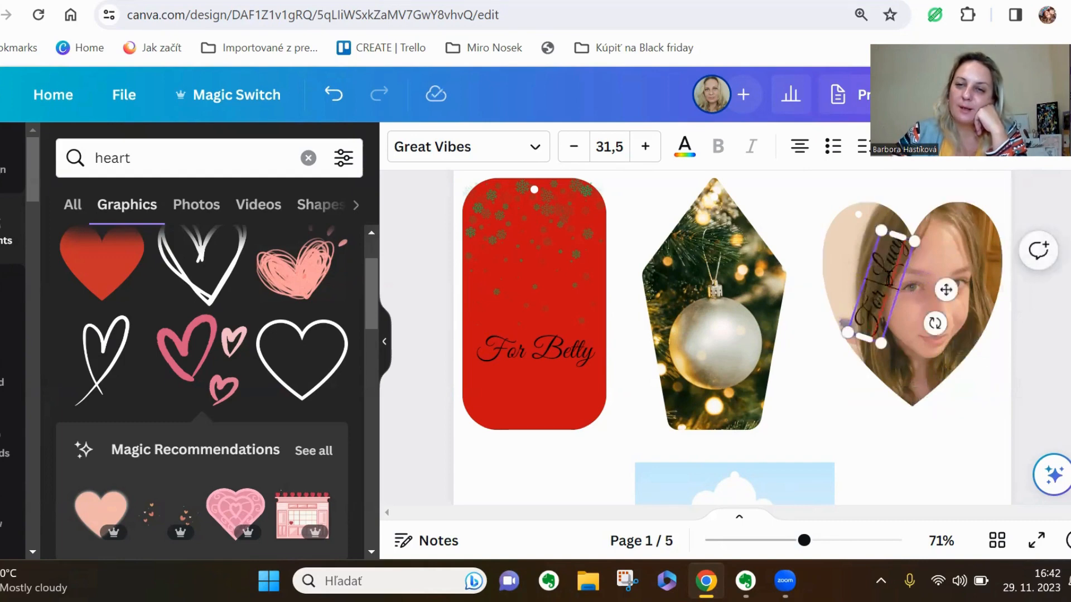
left_click(887, 291)
left_click(887, 291)
left_click_drag(887, 291, 864, 272)
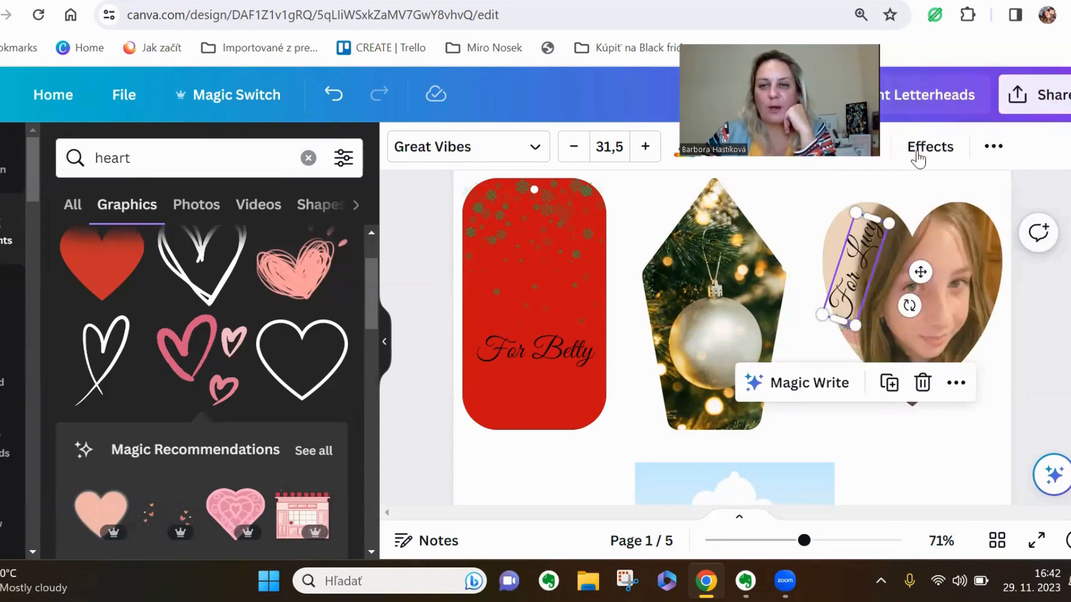
Apply the Curve text effect with a value of 100 to the heart tag's text and fit it along the heart's left edge.
left_click(930, 146)
scroll(267, 433, "down", 5)
left_click(208, 491)
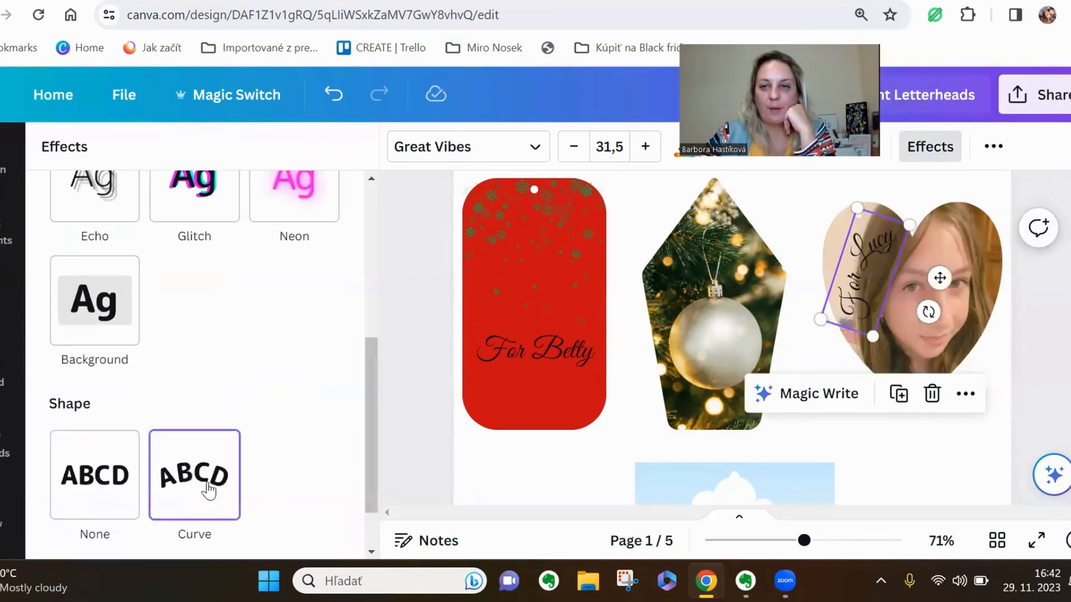
scroll(275, 474, "down", 2)
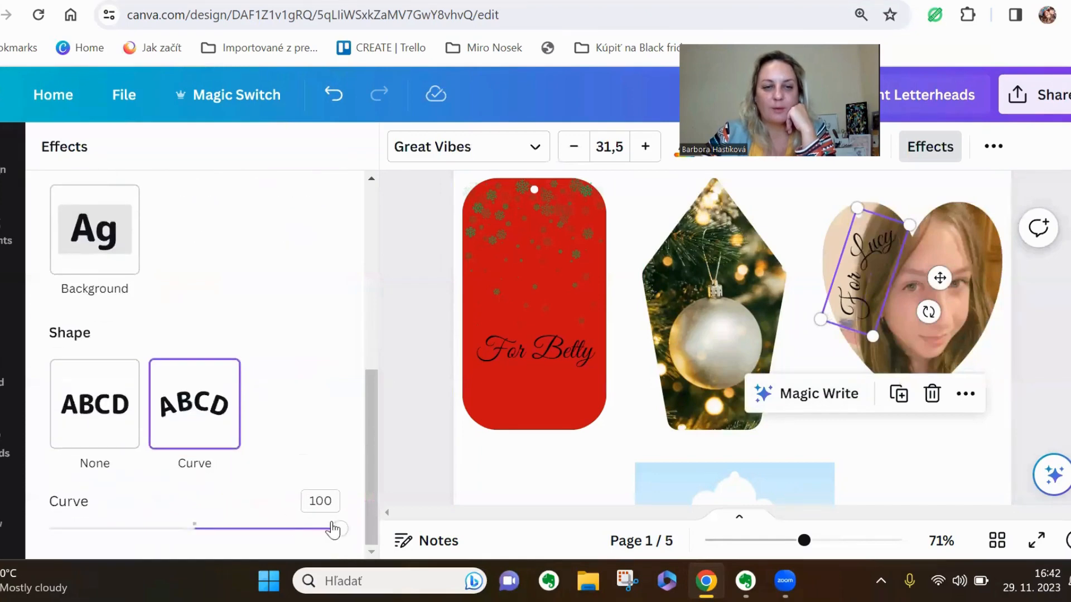
left_click_drag(333, 535, 374, 546)
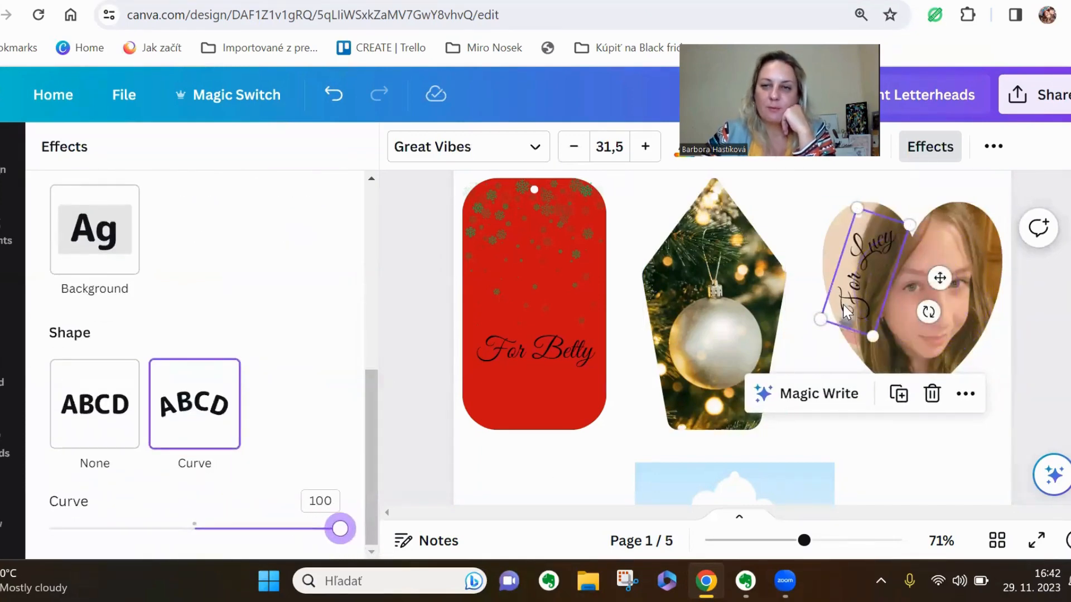
mouse_move(846, 305)
left_mouse_down()
mouse_move(828, 284)
mouse_move(838, 291)
left_mouse_up()
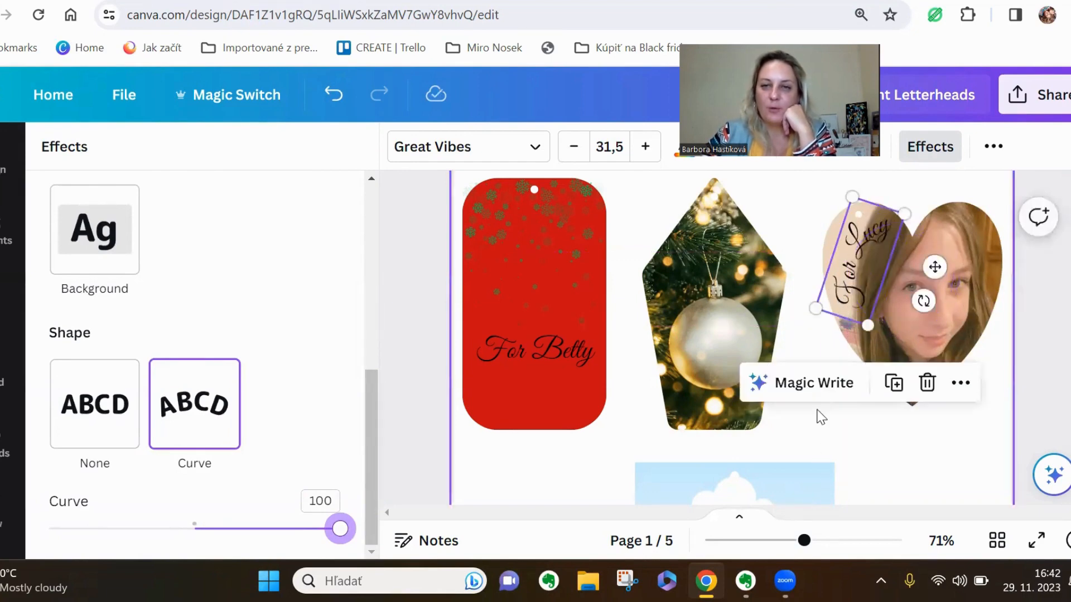
left_click(815, 443)
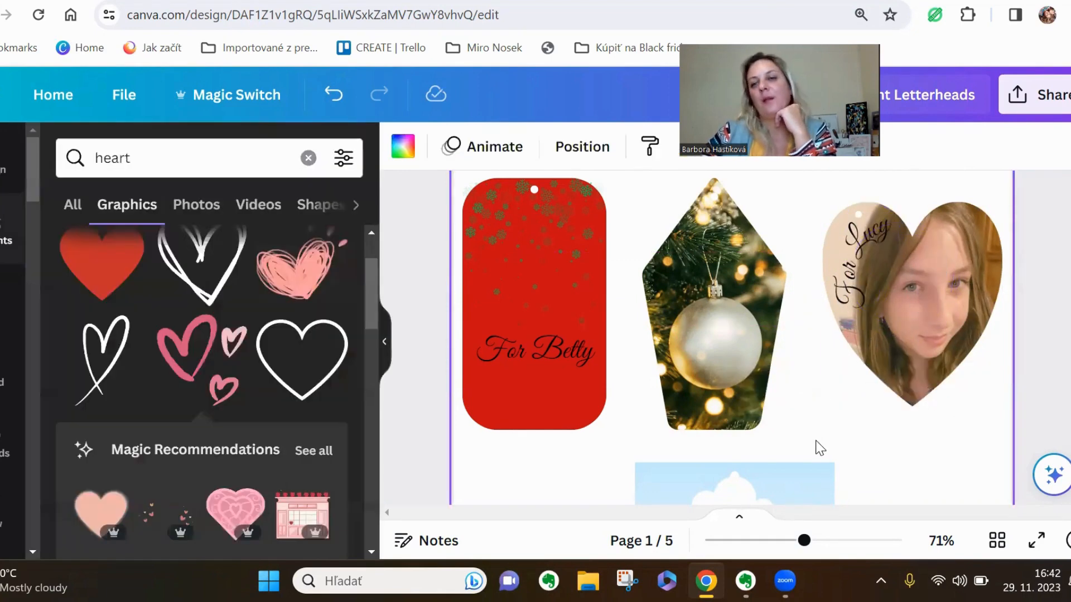
Remove the background from the portrait photo in the heart tag with BG Remover.
left_click(948, 319)
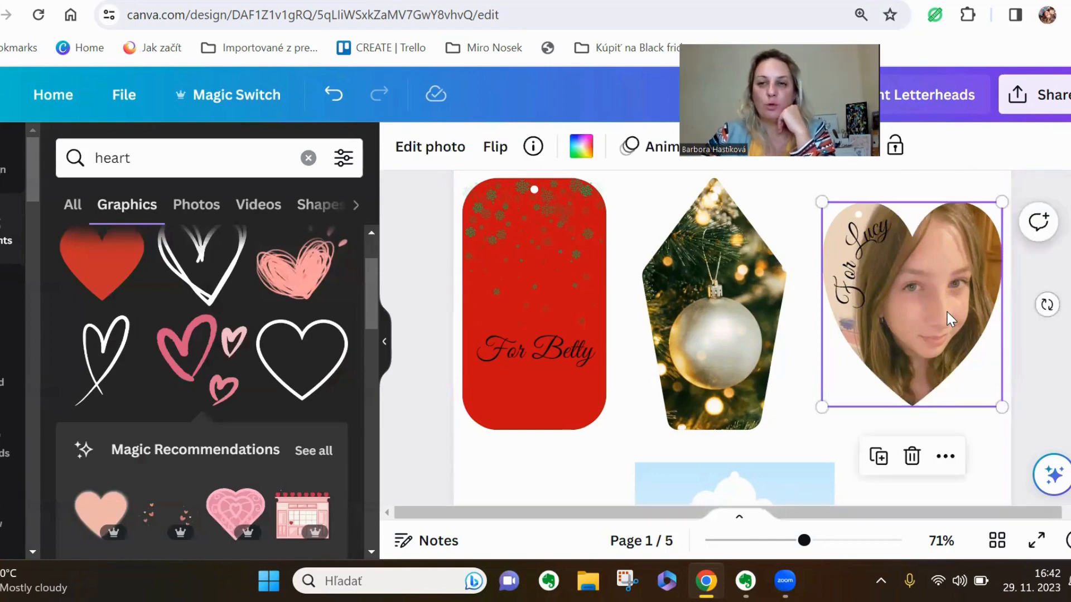
left_click(433, 157)
left_click(114, 321)
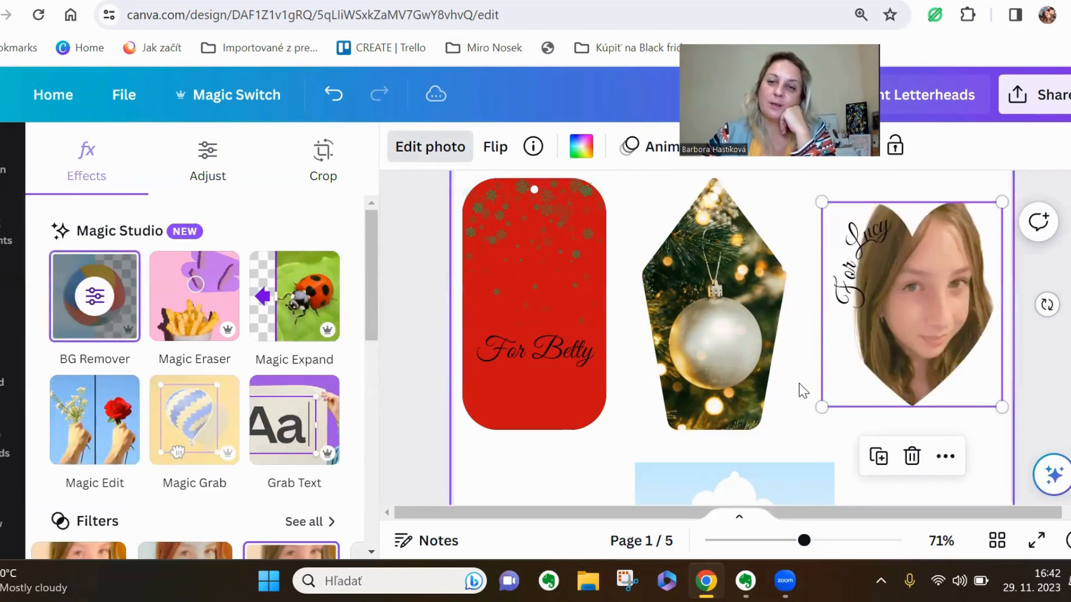
left_click(814, 390)
Enlarge the portrait photo inside the heart frame and reposition it so the face and hair fill the heart.
double_click(916, 342)
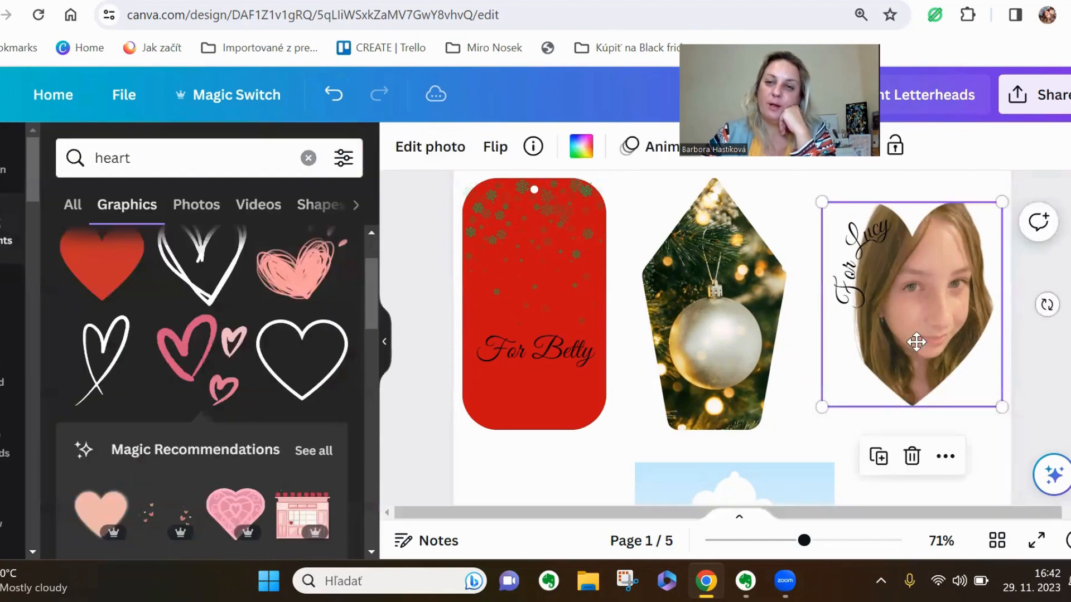
left_click_drag(824, 195, 788, 171)
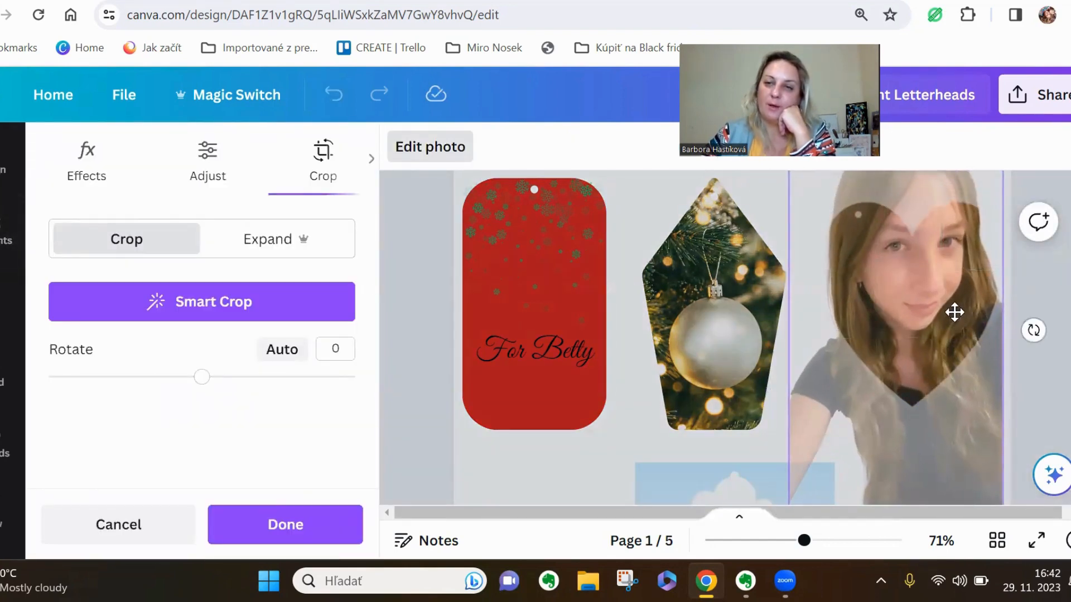
left_click_drag(951, 311, 937, 420)
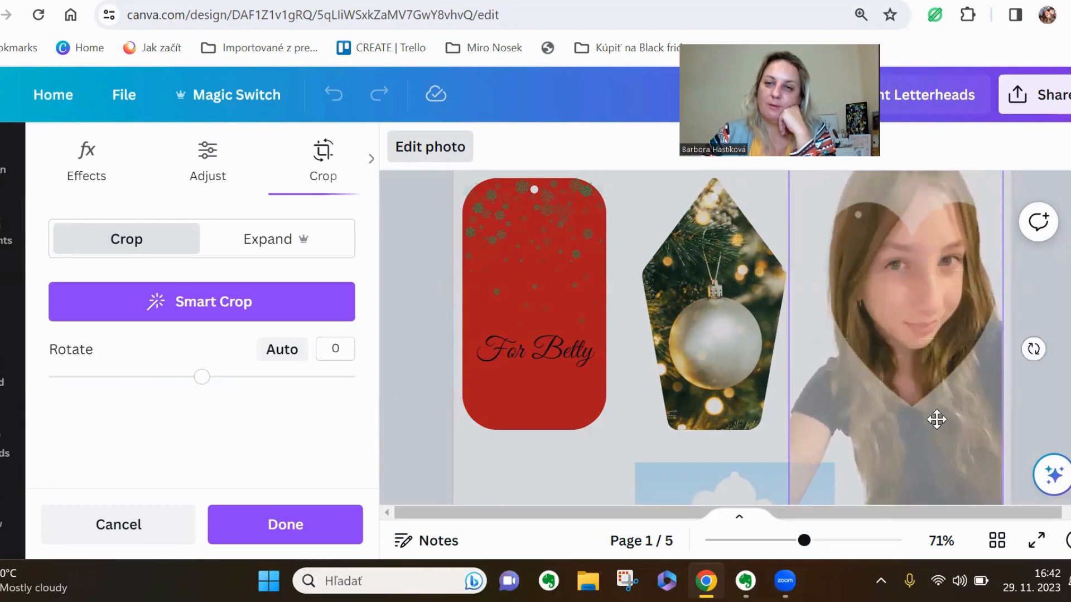
left_click(721, 444)
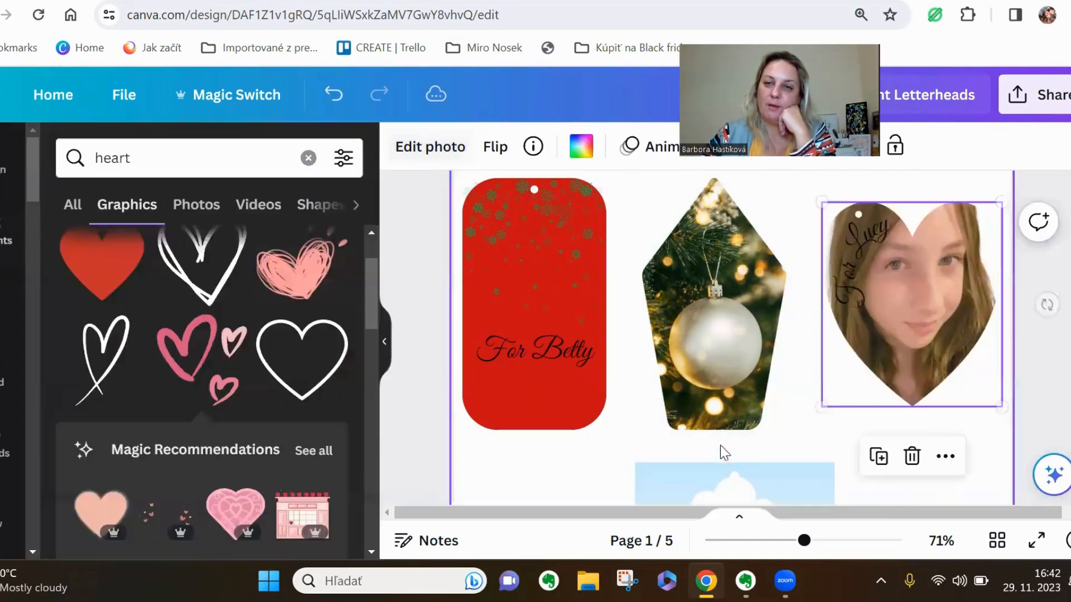
Recolour the heart tag's curved text to the off-white swatch of the Dazzling Style brand palette.
left_click(860, 267)
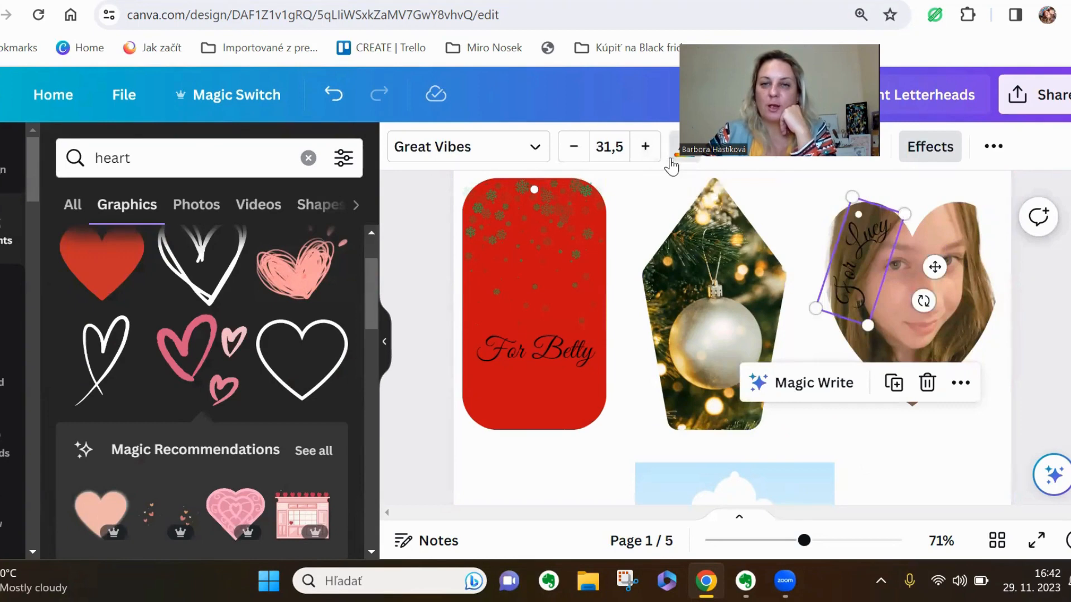
left_click(675, 164)
left_click(221, 419)
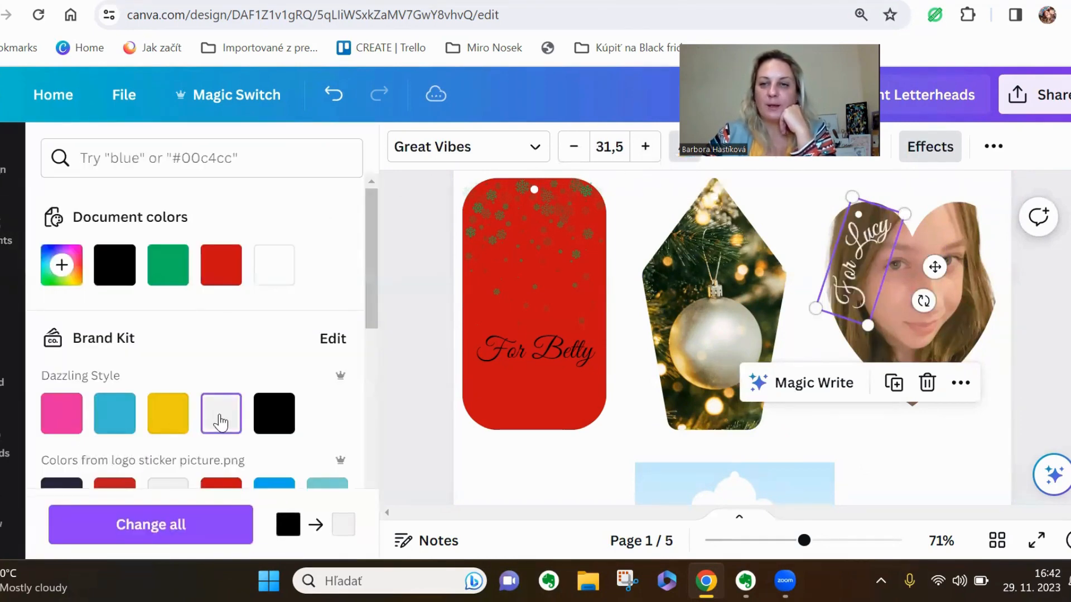
left_click(864, 473)
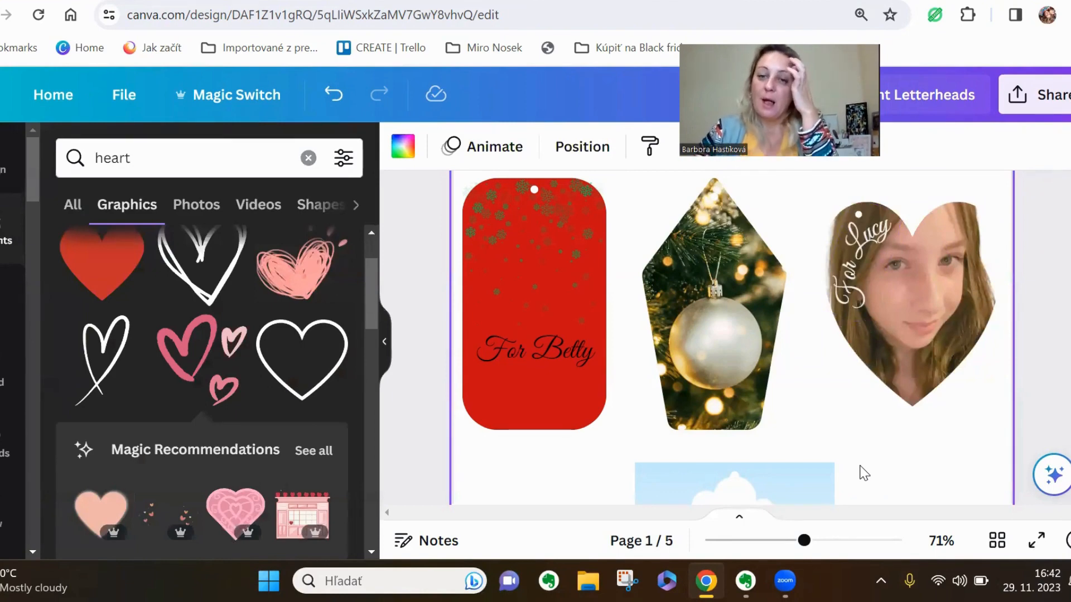
Clear the element search and add a six-pointed star from the shapes below the pointed bauble tag.
scroll(864, 472, "down", 2)
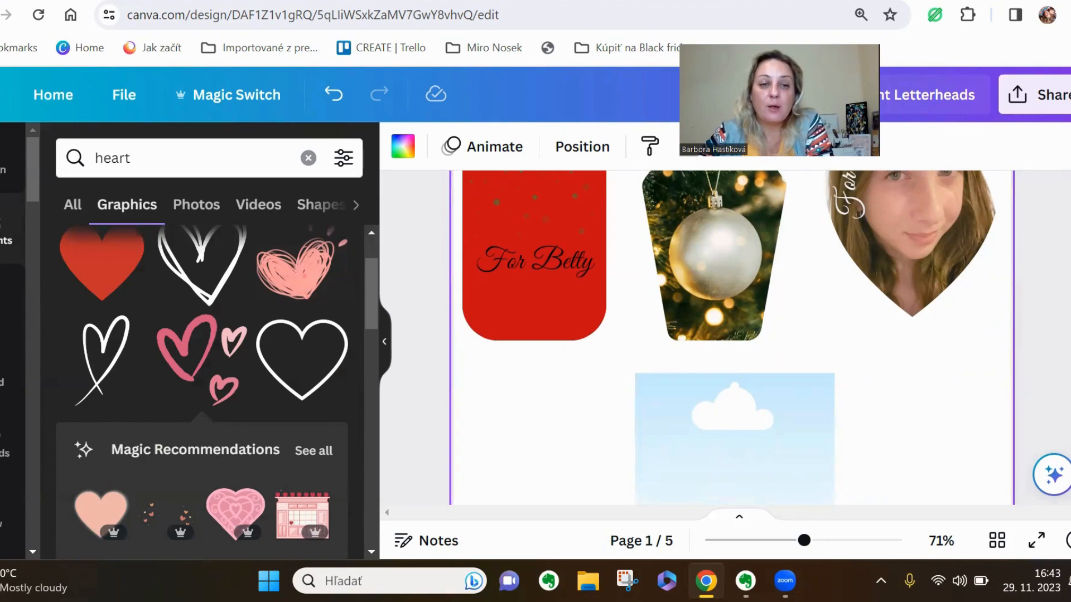
left_click(308, 158)
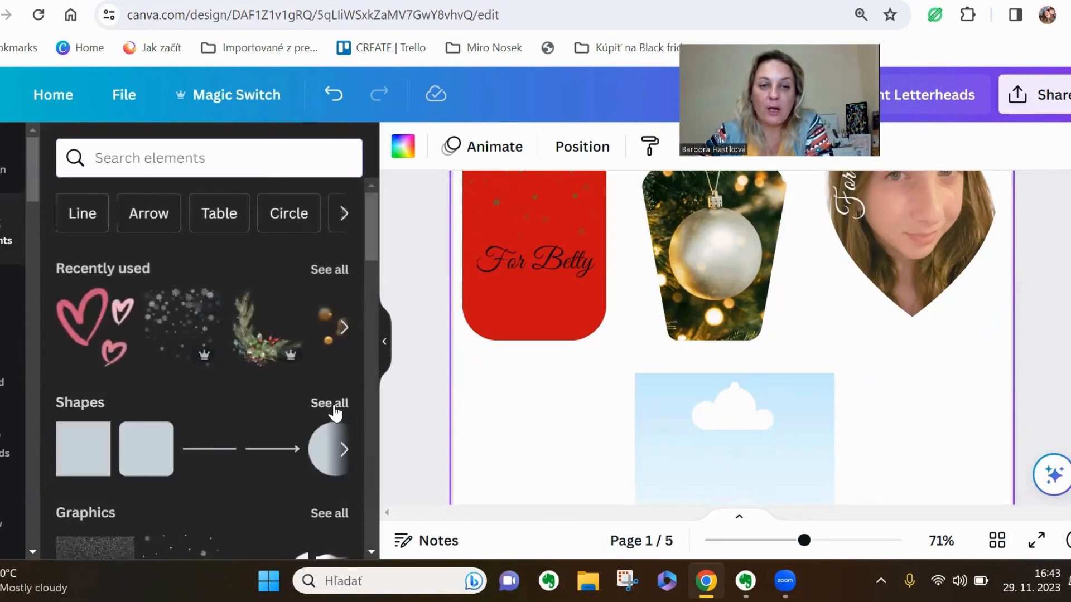
left_click(331, 403)
scroll(333, 414, "down", 5)
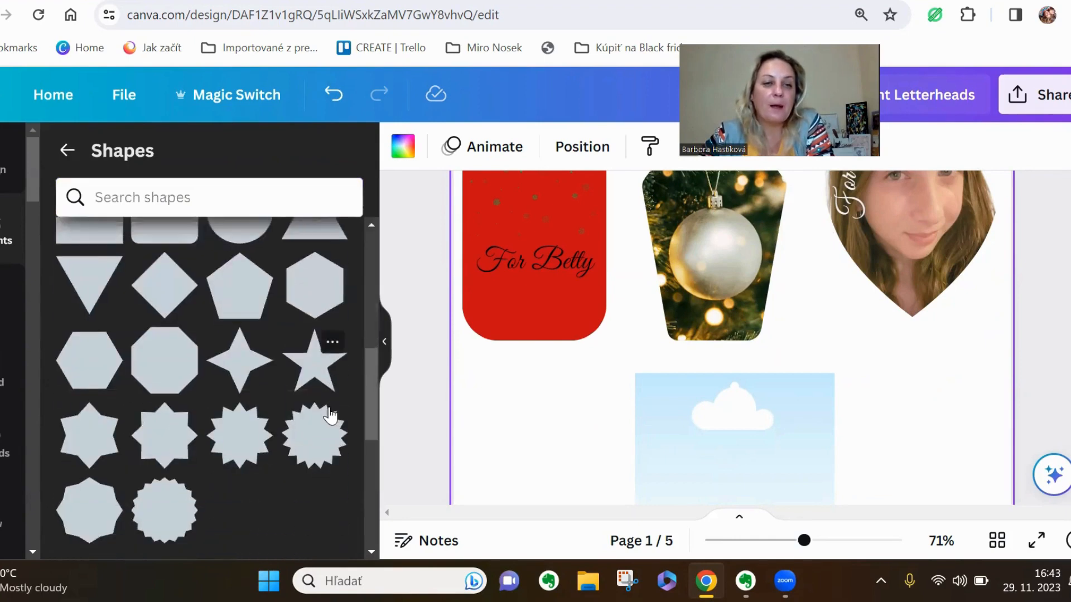
scroll(331, 415, "down", 3)
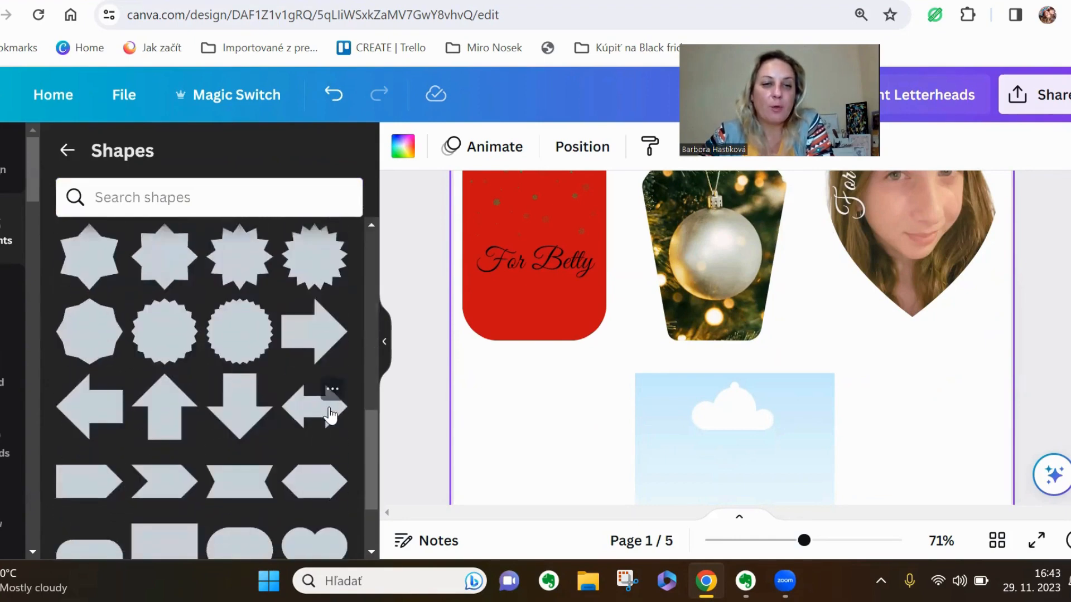
scroll(331, 416, "up", 3)
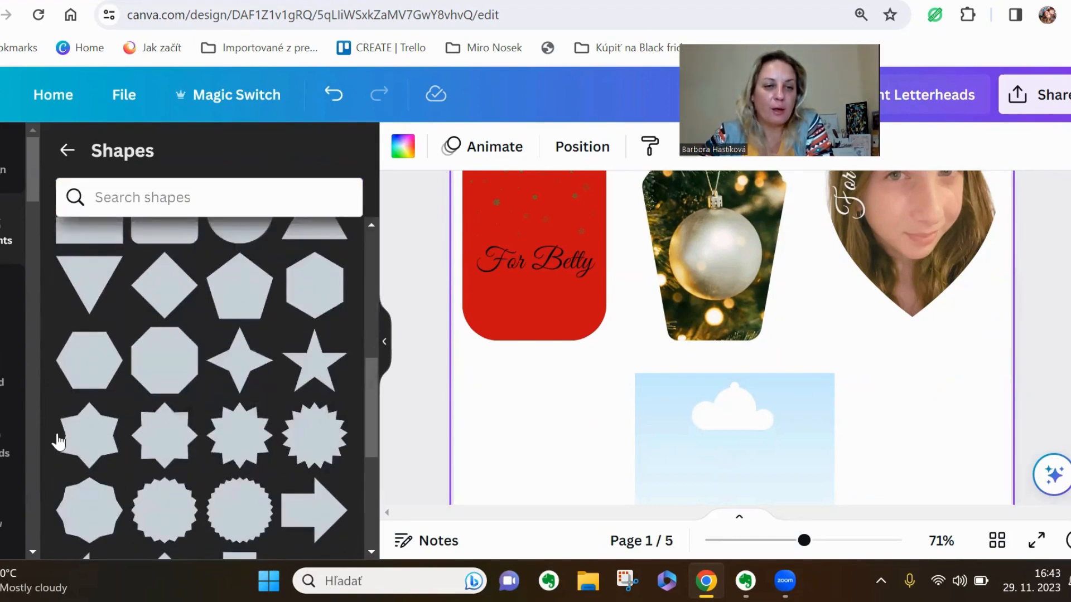
left_click(104, 419)
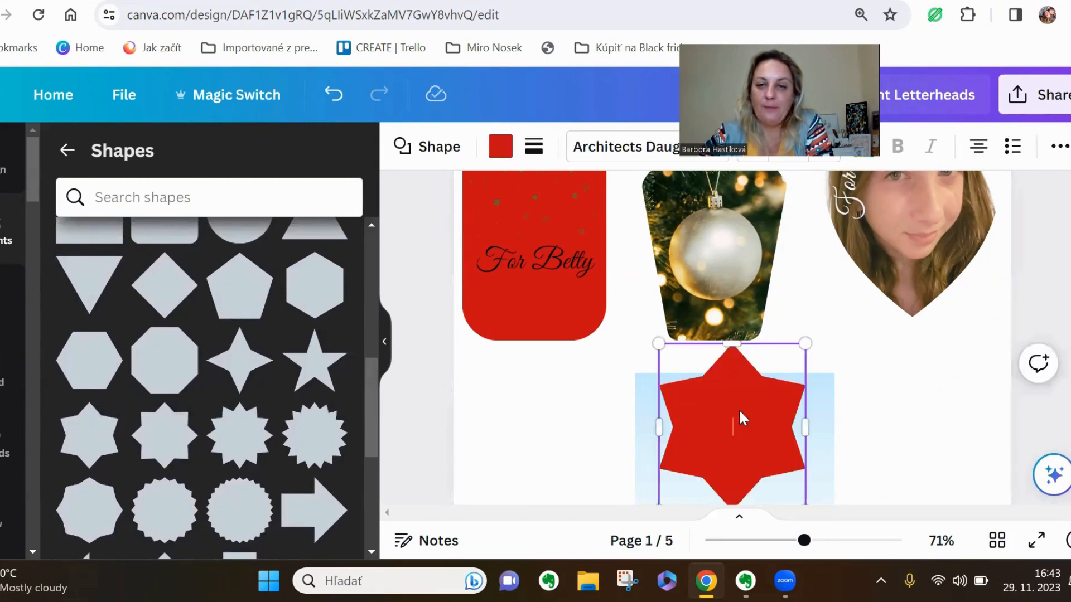
Move the star off the square landscape frame and place the frame beneath the heart tag.
left_click_drag(742, 418, 561, 445)
left_click(748, 438)
left_click_drag(748, 438, 894, 437)
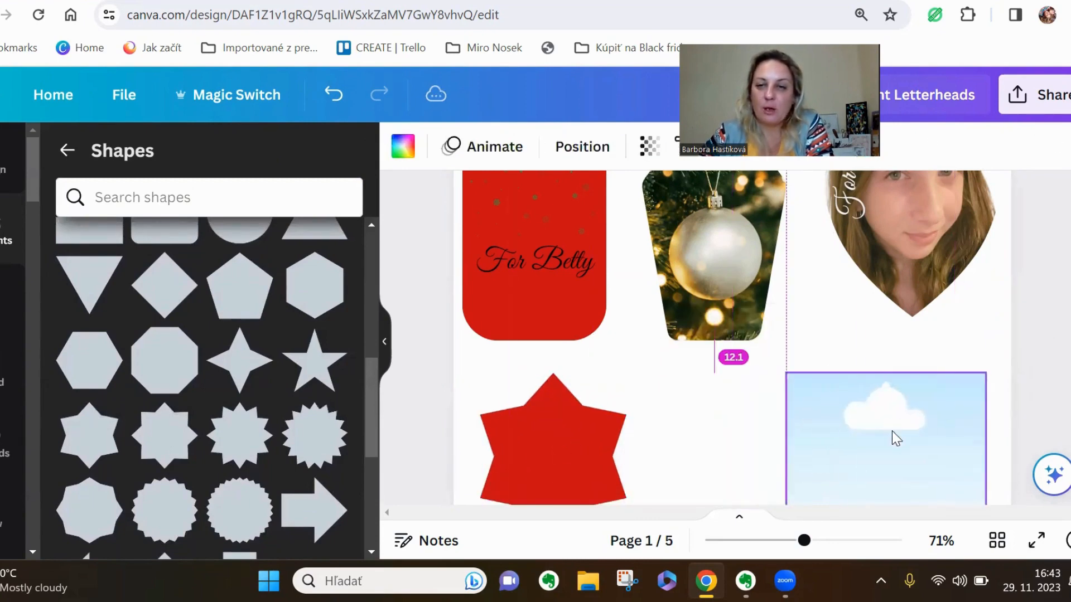
Enlarge the red star to roughly the width of the square landscape frame and place it just left of that frame.
left_click(574, 447)
left_click_drag(574, 447, 725, 491)
scroll(697, 450, "down", 2)
left_click_drag(617, 416, 664, 409)
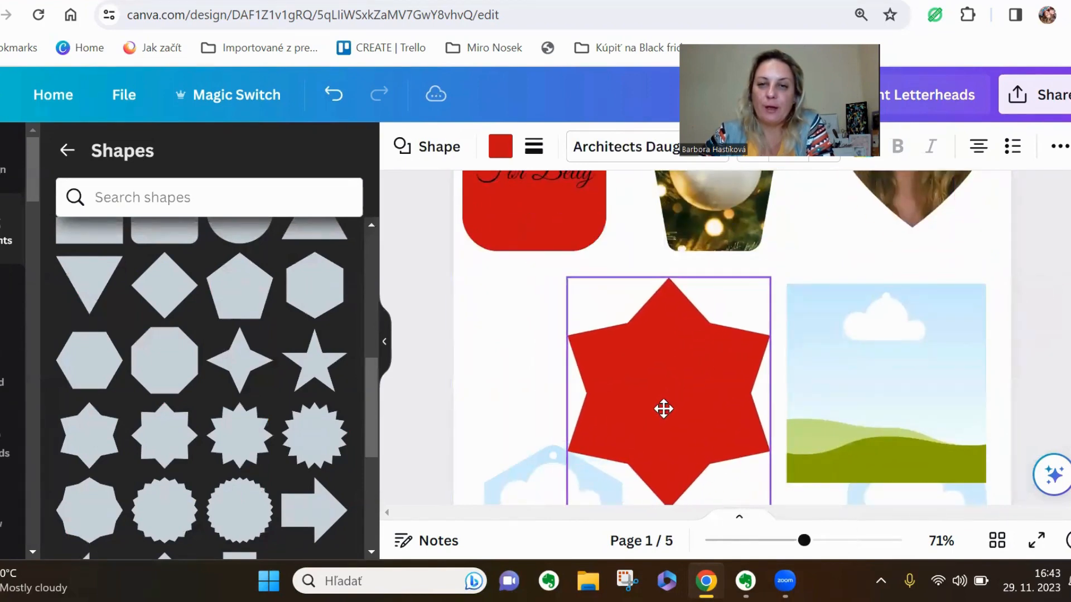
Recolour the star to the pink swatch of the Dazzling Style brand palette.
left_click(67, 151)
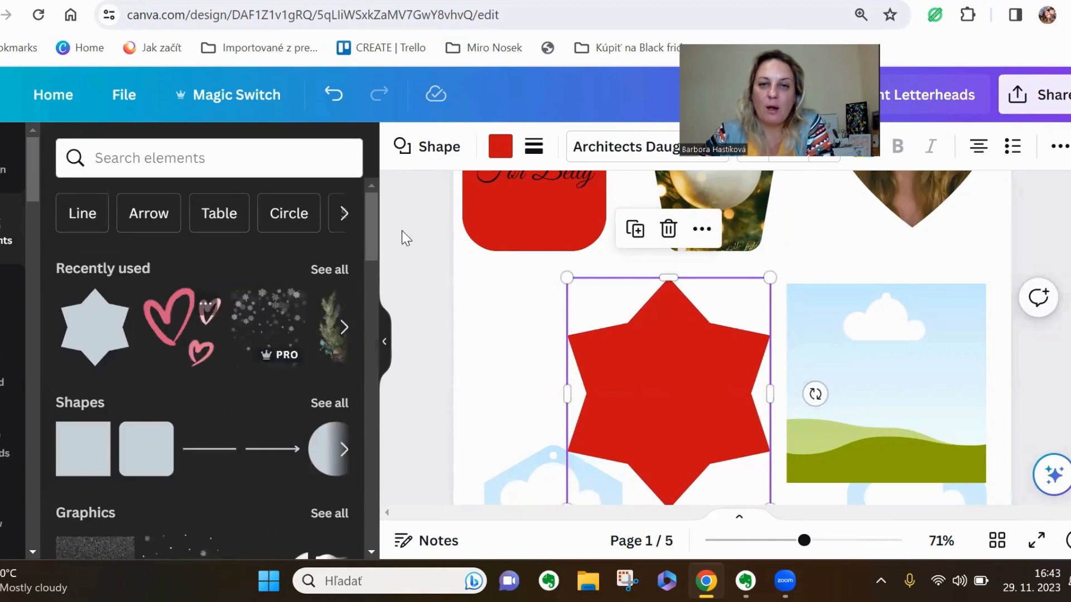
left_click(500, 146)
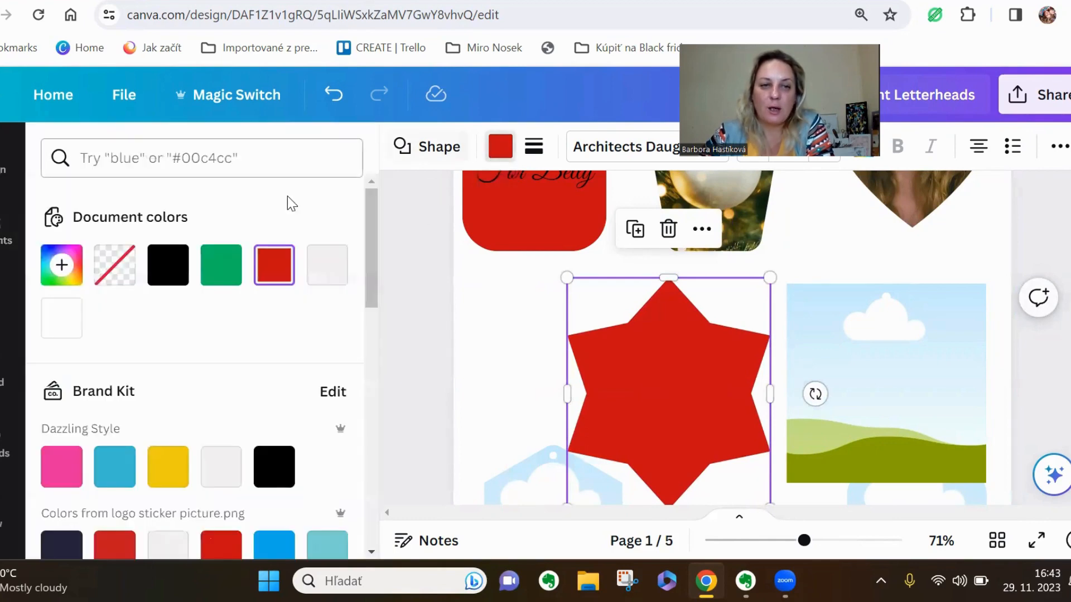
left_click(71, 478)
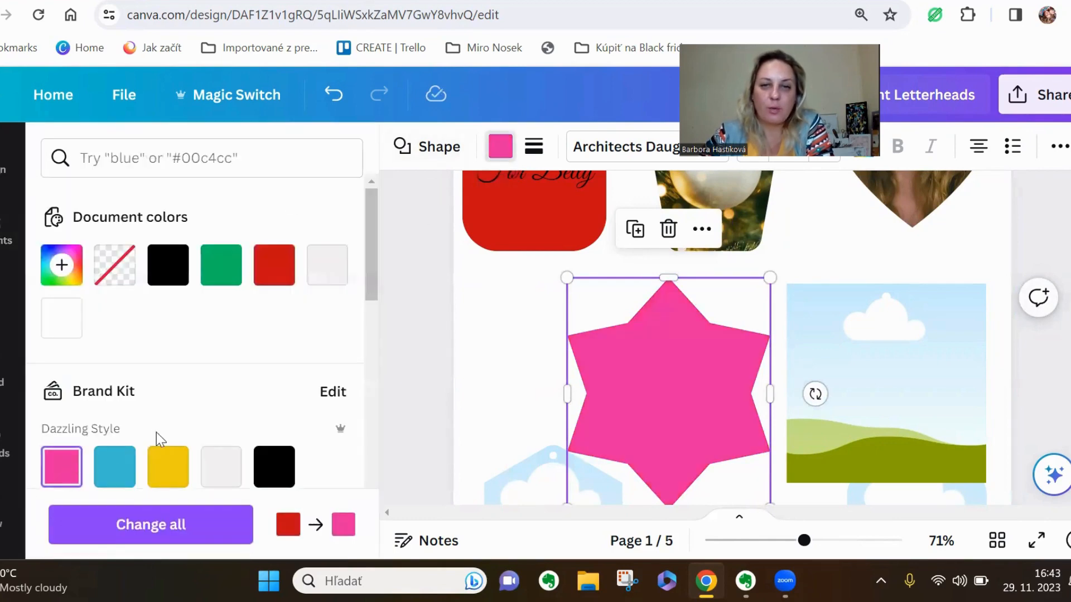
left_click(511, 371)
Add the recently used three-hearts graphic, shrink it and place it in the upper middle of the star.
left_click(3, 235)
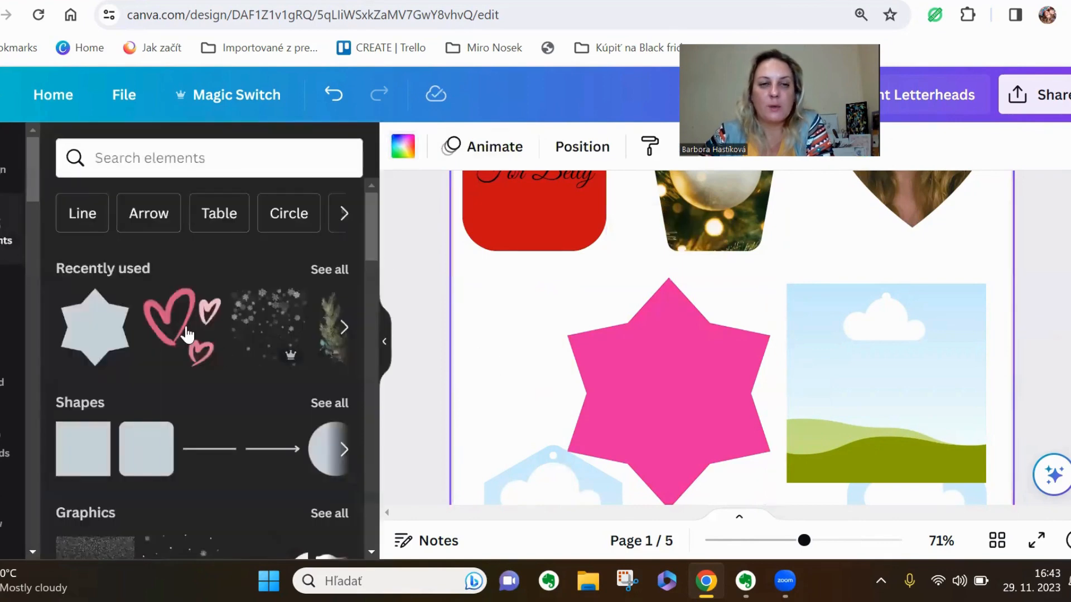
left_click(159, 328)
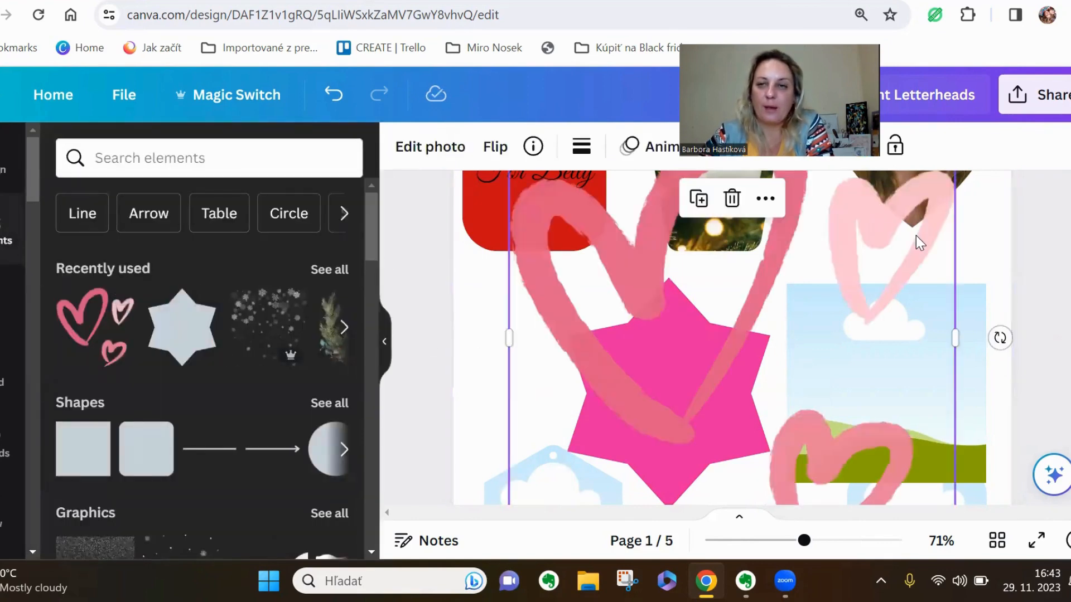
scroll(939, 226, "up", 2)
left_click_drag(956, 201, 690, 401)
scroll(714, 357, "down", 2)
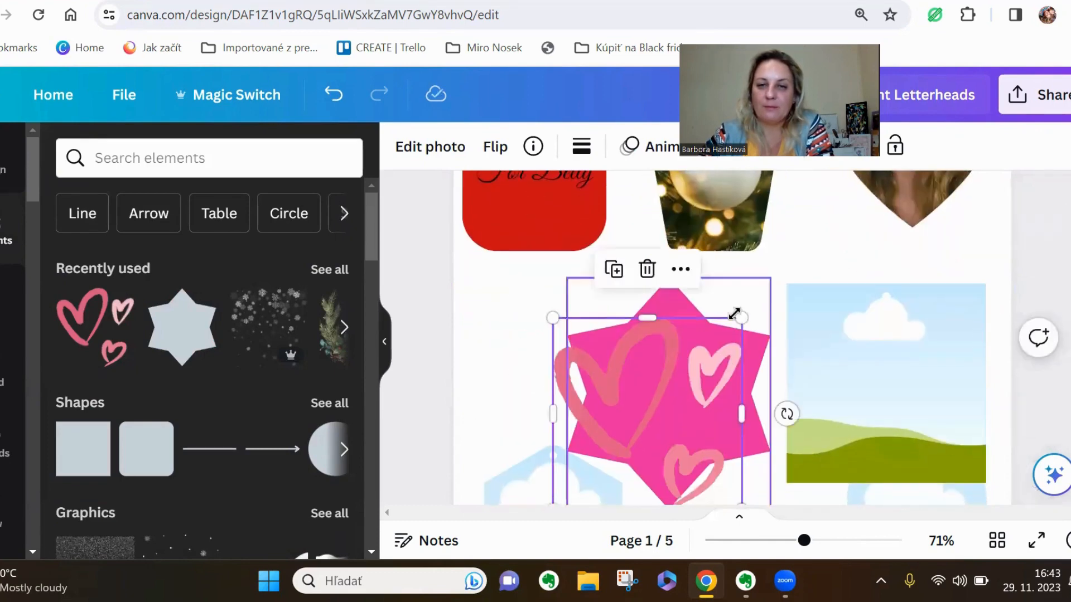
left_click_drag(735, 315, 651, 449)
left_click_drag(589, 474, 657, 368)
Recolour the star to the beige swatch from the portrait photo's colours.
left_click(587, 426)
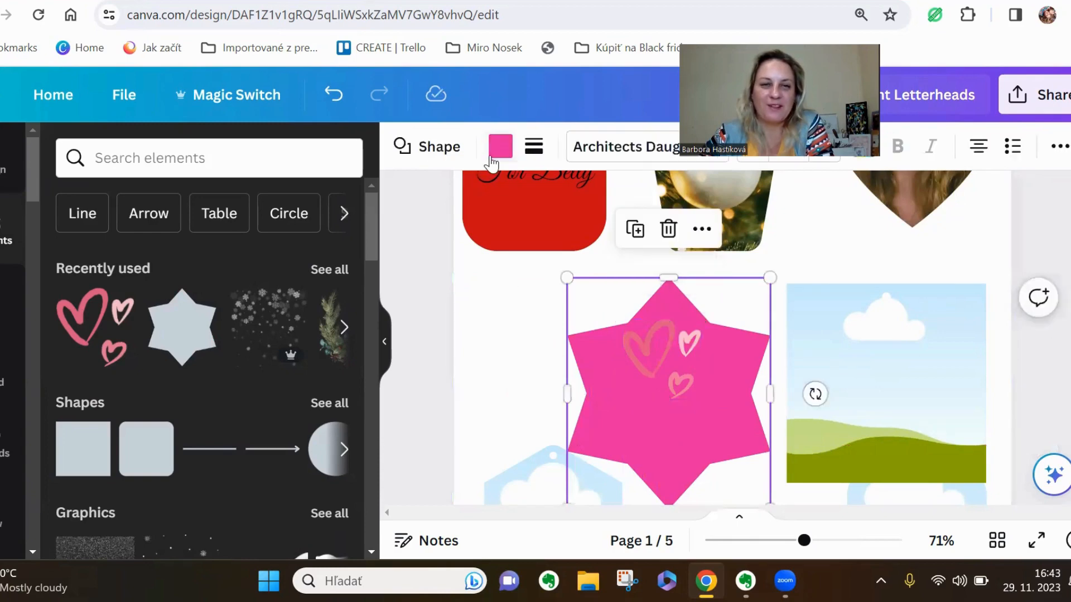
left_click(498, 150)
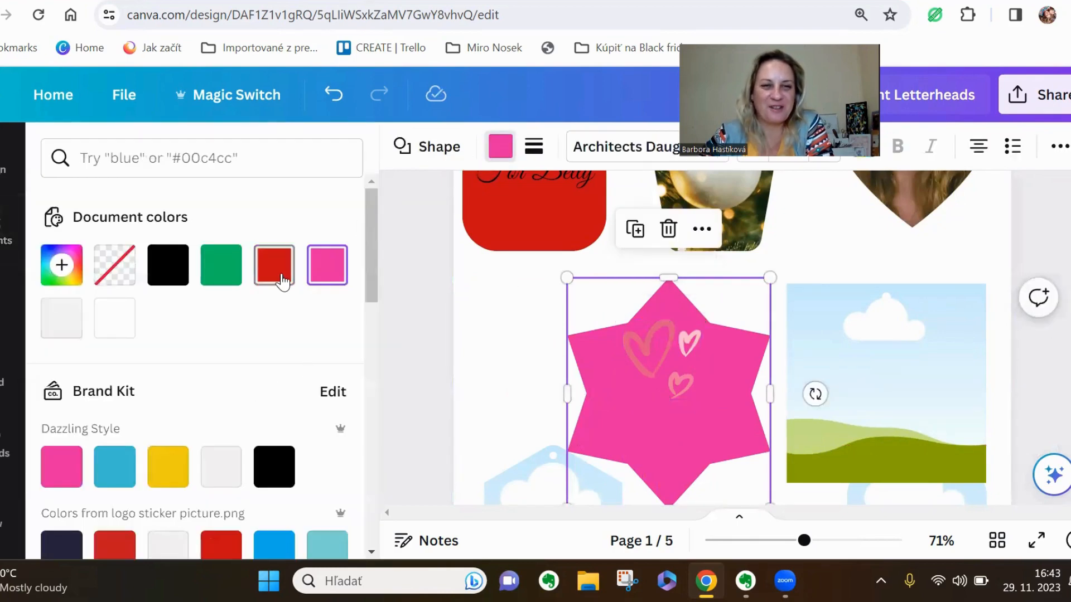
scroll(283, 282, "down", 3)
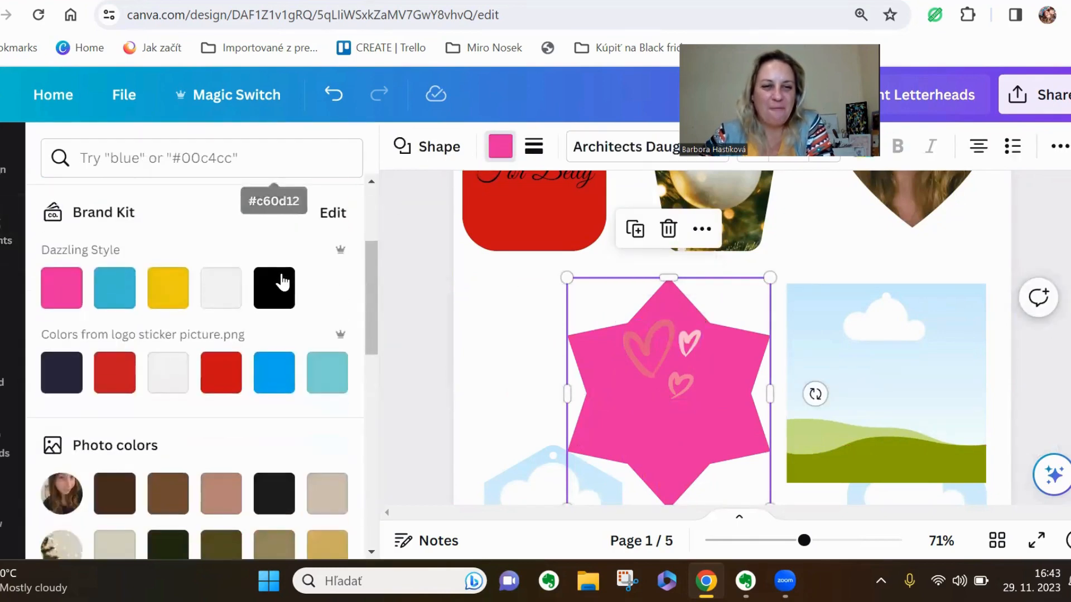
scroll(283, 281, "down", 2)
left_click(335, 412)
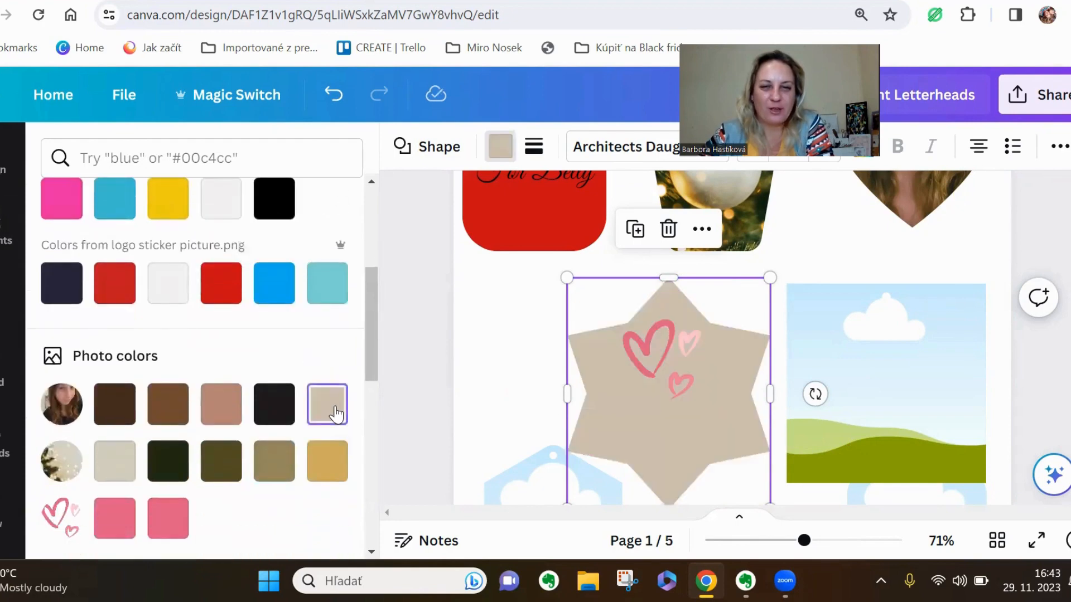
left_click(519, 399)
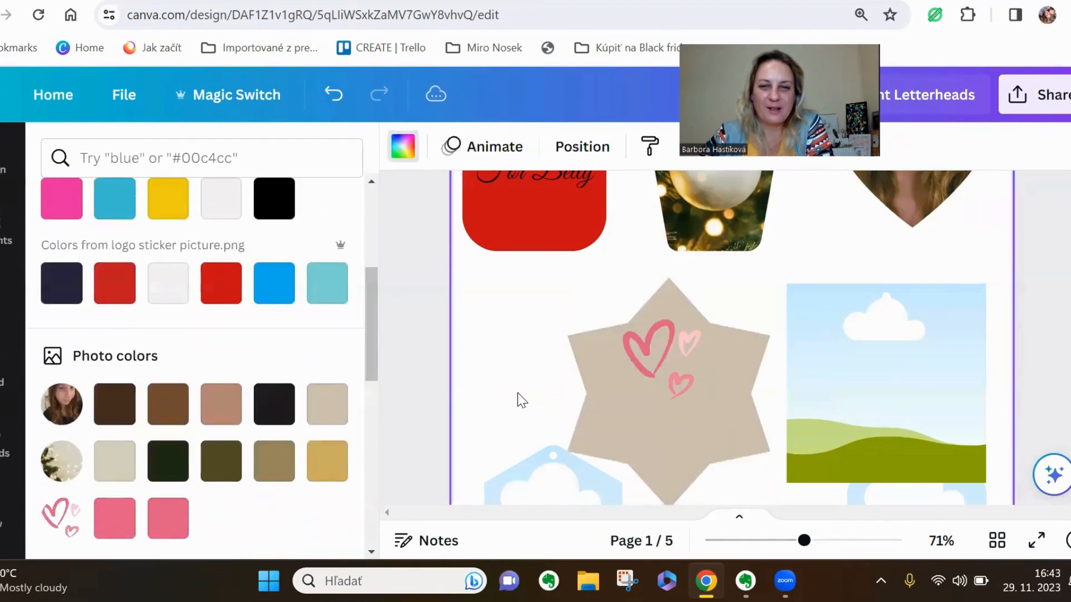
Tilt the three-hearts graphic counterclockwise and move it to the left part of the star.
left_click(664, 379)
left_click_drag(664, 380, 669, 401)
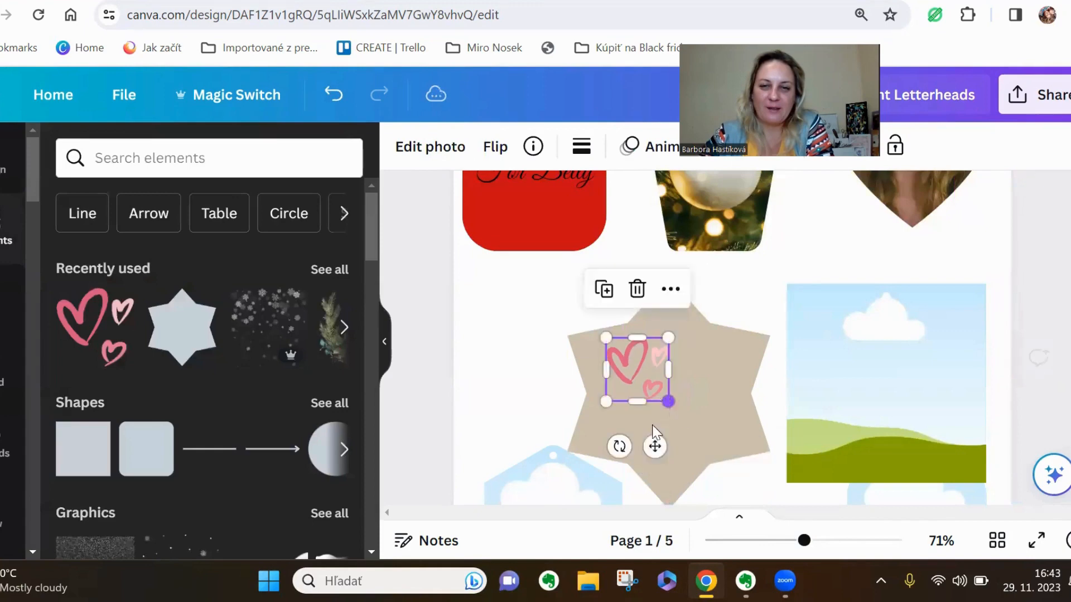
left_click_drag(617, 446, 663, 440)
mouse_move(635, 372)
left_mouse_down()
mouse_move(617, 370)
mouse_move(631, 386)
left_mouse_up()
left_click(526, 383)
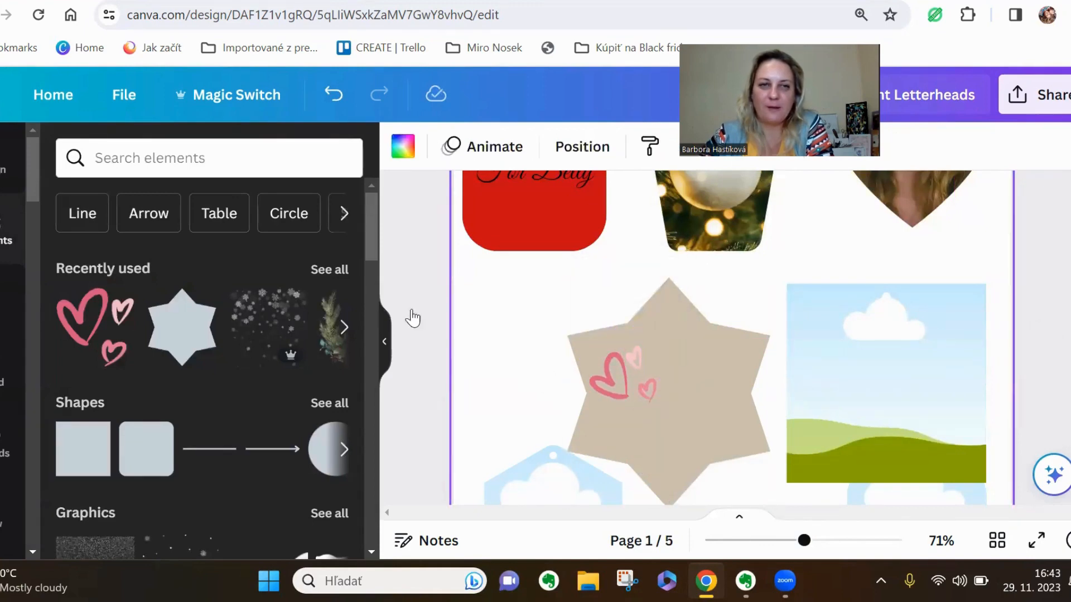
Add the pine branch and holly graphic from the recently used elements, shrink it and place it on the star.
left_click(343, 327)
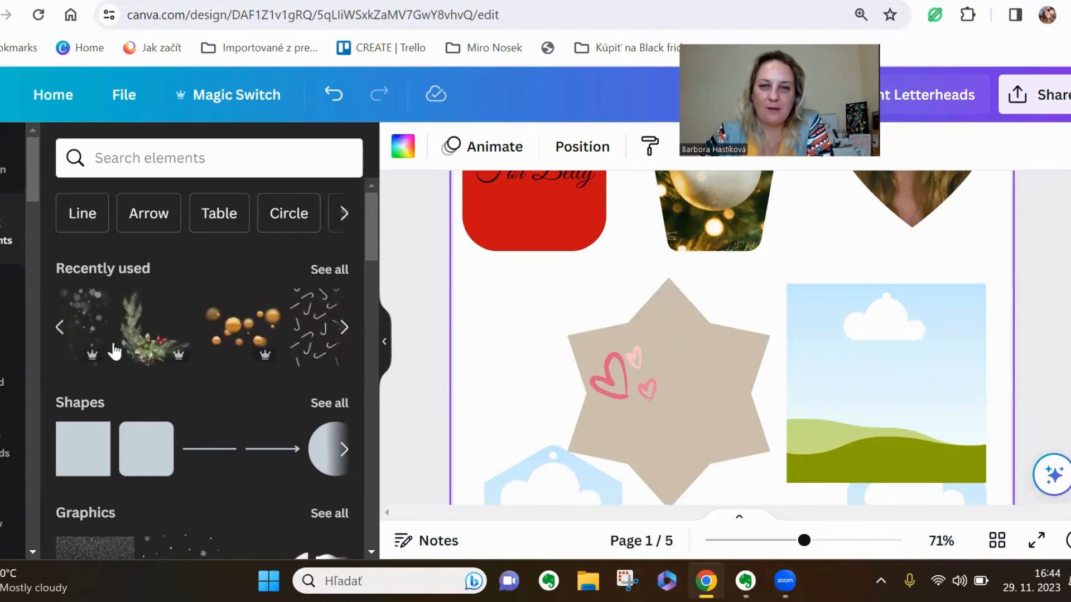
left_click(331, 276)
left_click(100, 343)
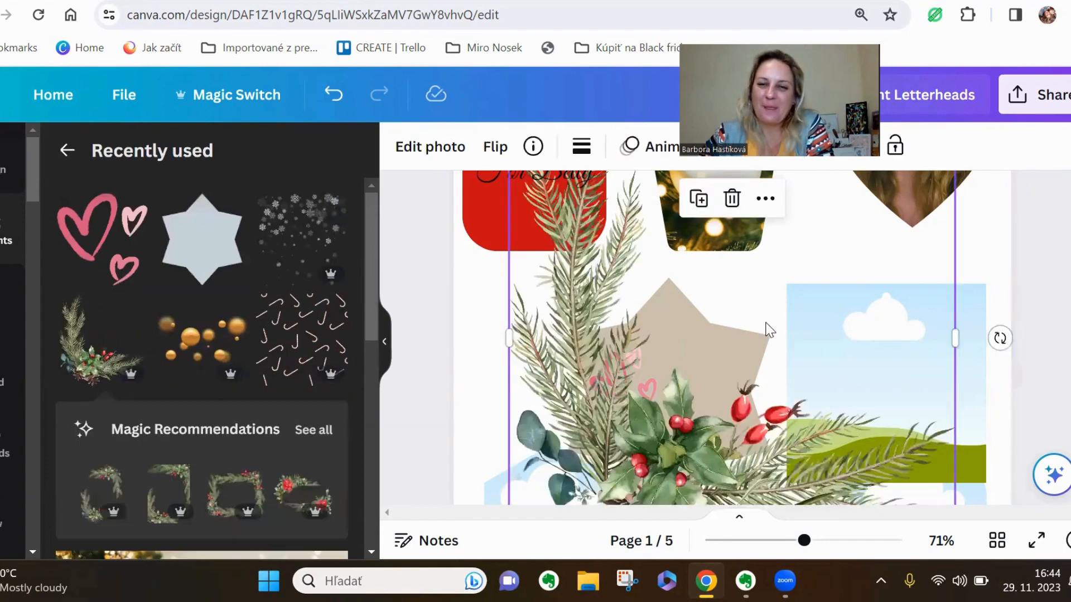
scroll(766, 329, "up", 2)
left_click_drag(955, 182, 626, 468)
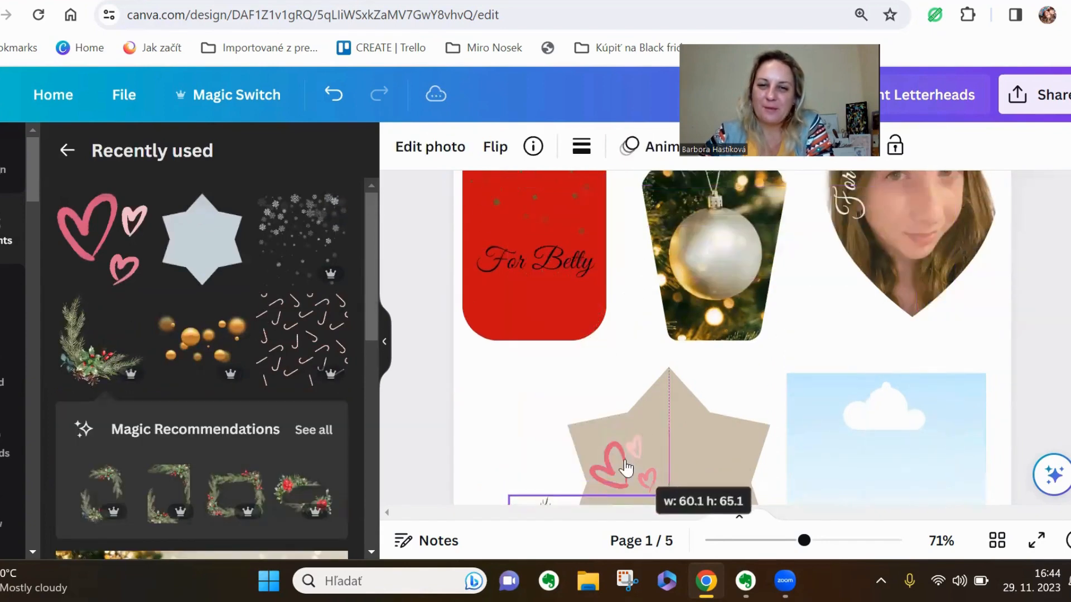
scroll(724, 354, "down", 4)
left_click_drag(678, 320, 627, 381)
left_click_drag(560, 429, 658, 337)
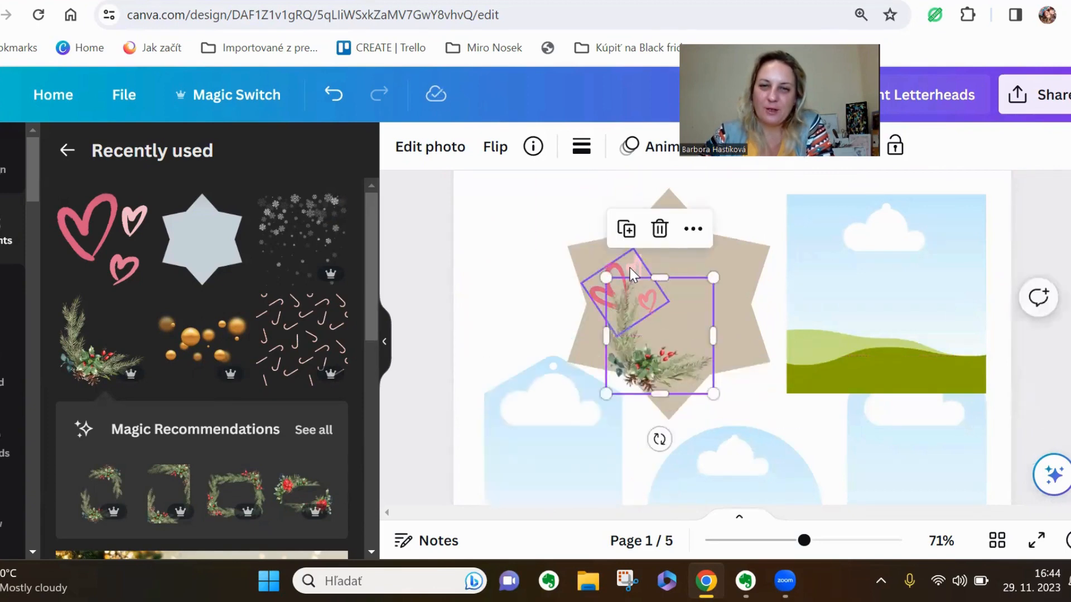
Move the hearts to the star's upper right, and shift and slightly enlarge the pine branch graphic on its left side.
left_click_drag(632, 274, 696, 262)
left_click_drag(646, 361, 632, 328)
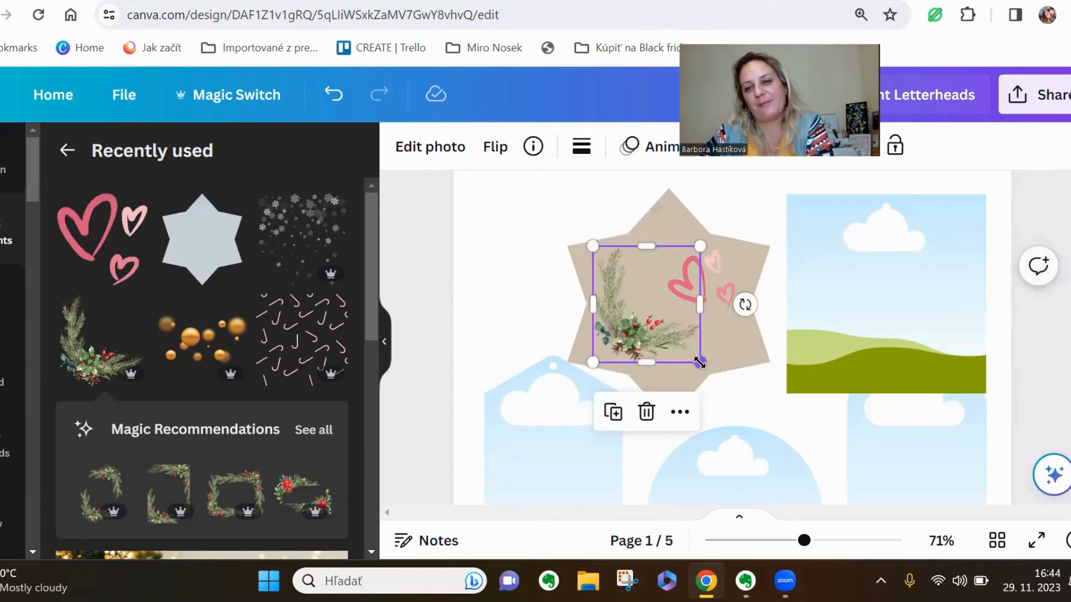
left_click_drag(700, 362, 714, 377)
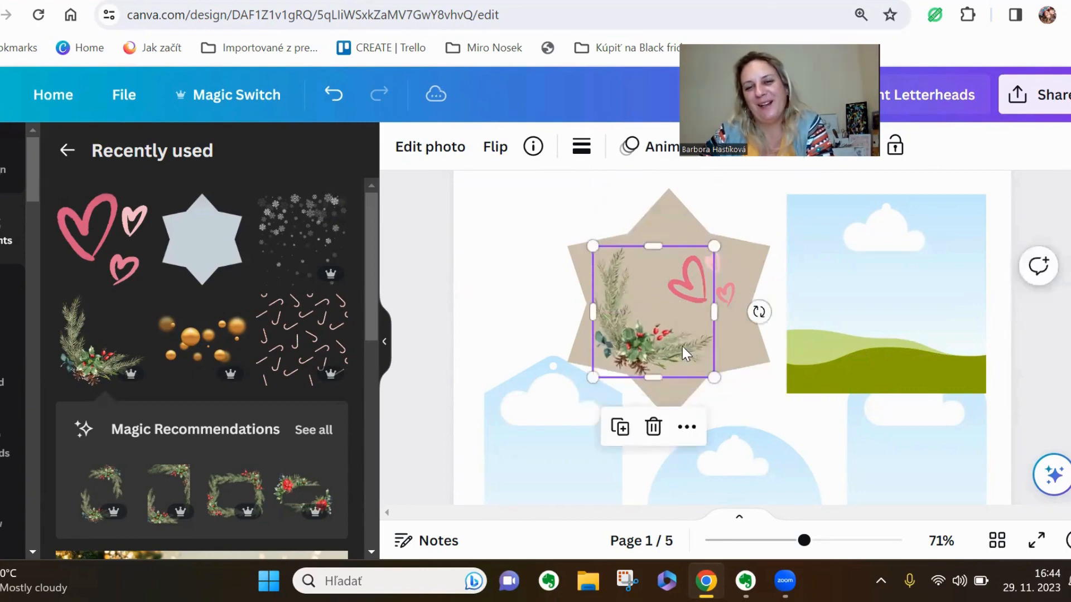
Replace the pine branch graphic with the recently used candy cane pattern and shrink the pattern to fit within the star.
left_click(653, 427)
left_click(311, 340)
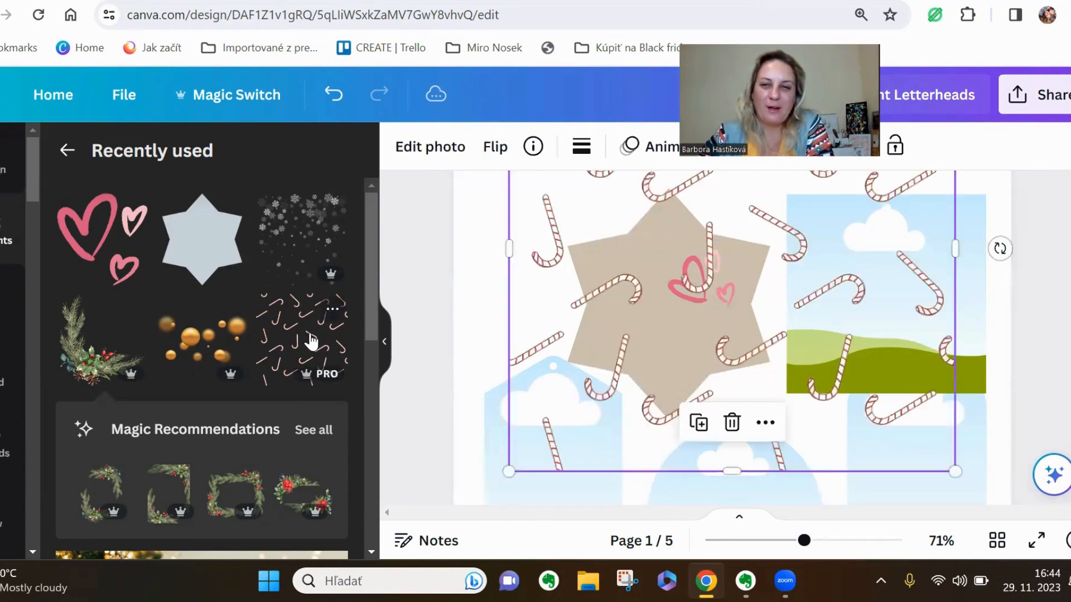
scroll(748, 361, "up", 4)
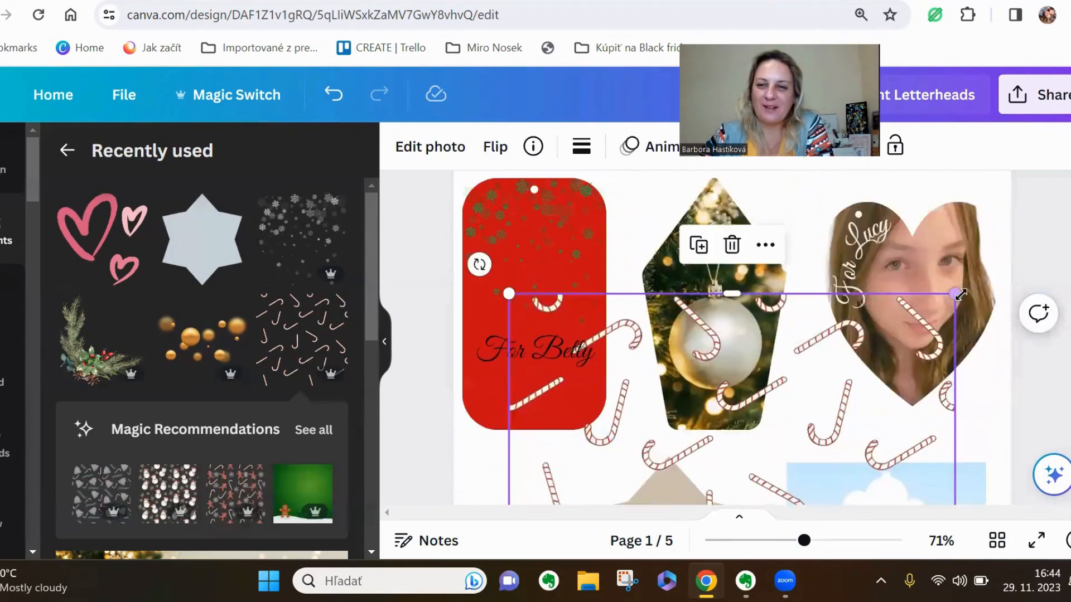
left_click_drag(955, 294, 750, 498)
scroll(728, 426, "down", 4)
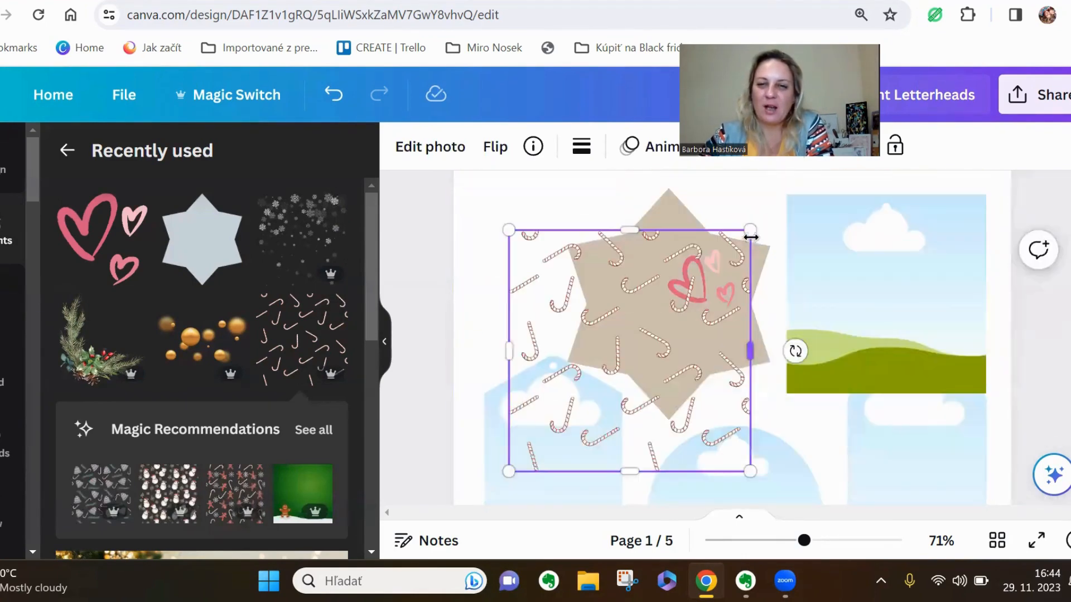
left_click_drag(750, 232, 645, 357)
Delete the three-hearts graphic and centre the candy cane pattern on the star.
left_click(704, 283)
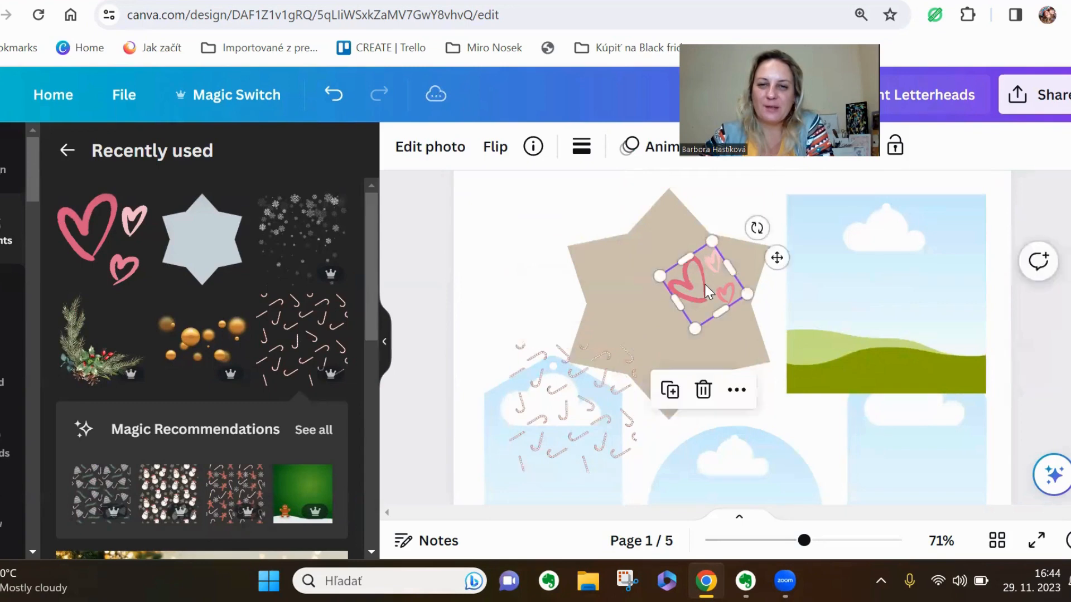
left_click(705, 390)
left_click_drag(598, 410, 681, 305)
left_click(586, 304)
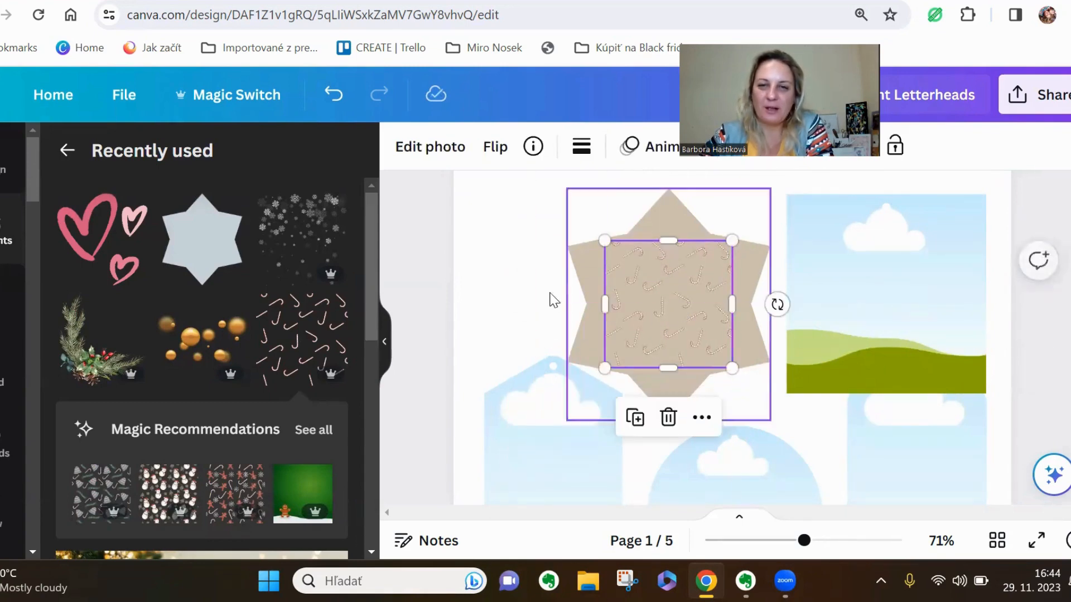
left_click(539, 295)
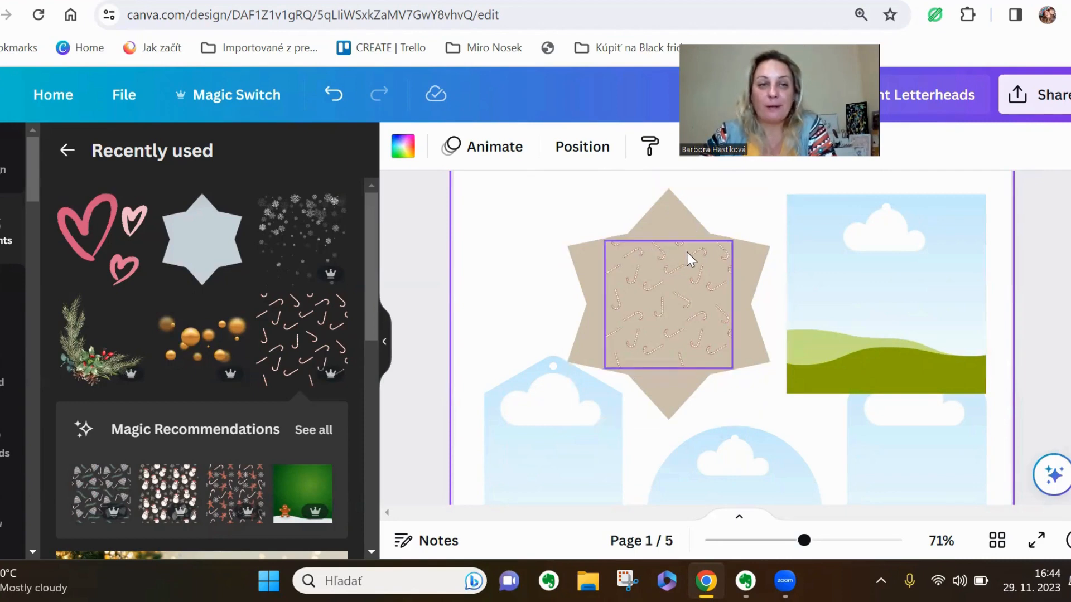
Give the star a solid border with a weight of 5.
scroll(834, 309, "up", 3)
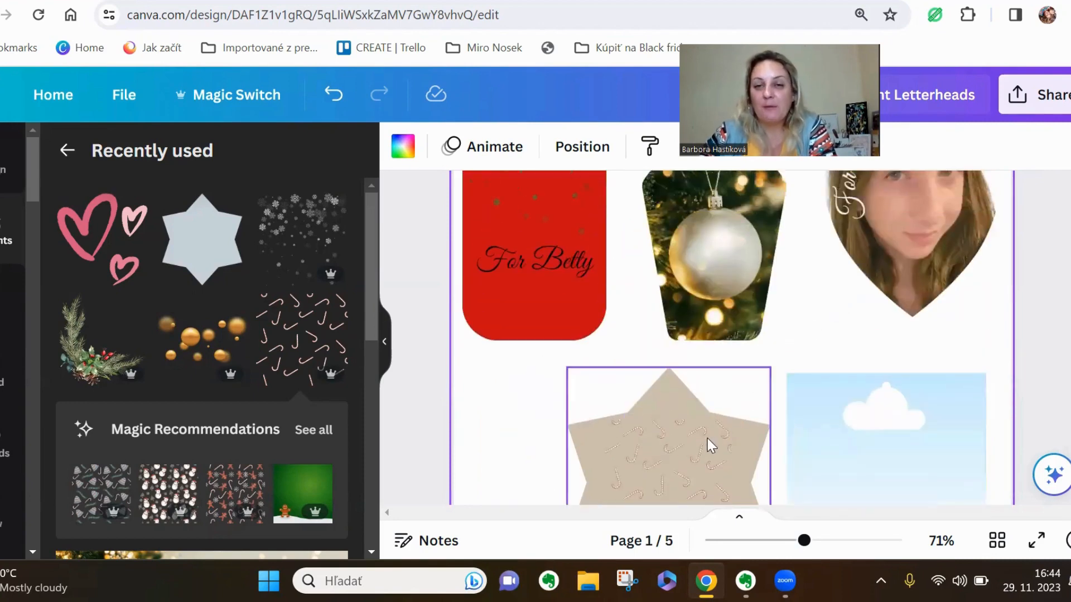
left_click(683, 412)
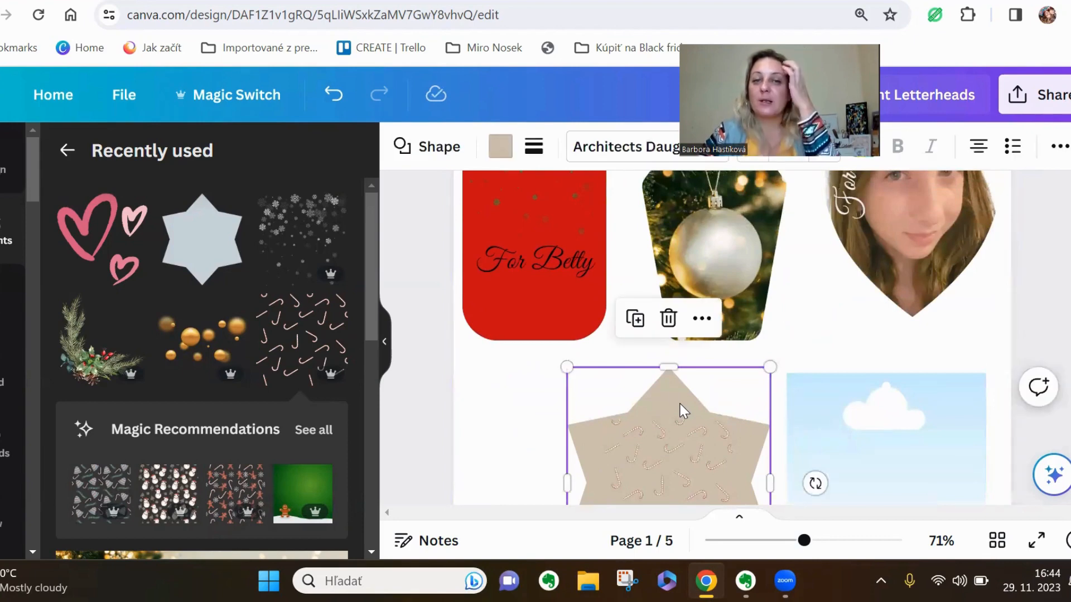
left_click(533, 146)
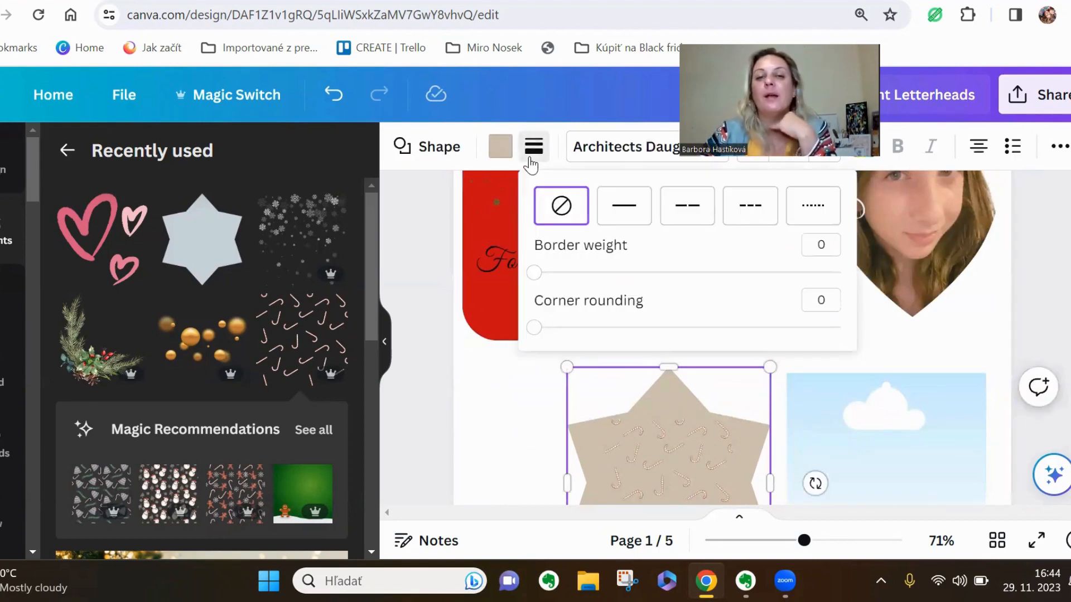
left_click_drag(535, 278, 548, 272)
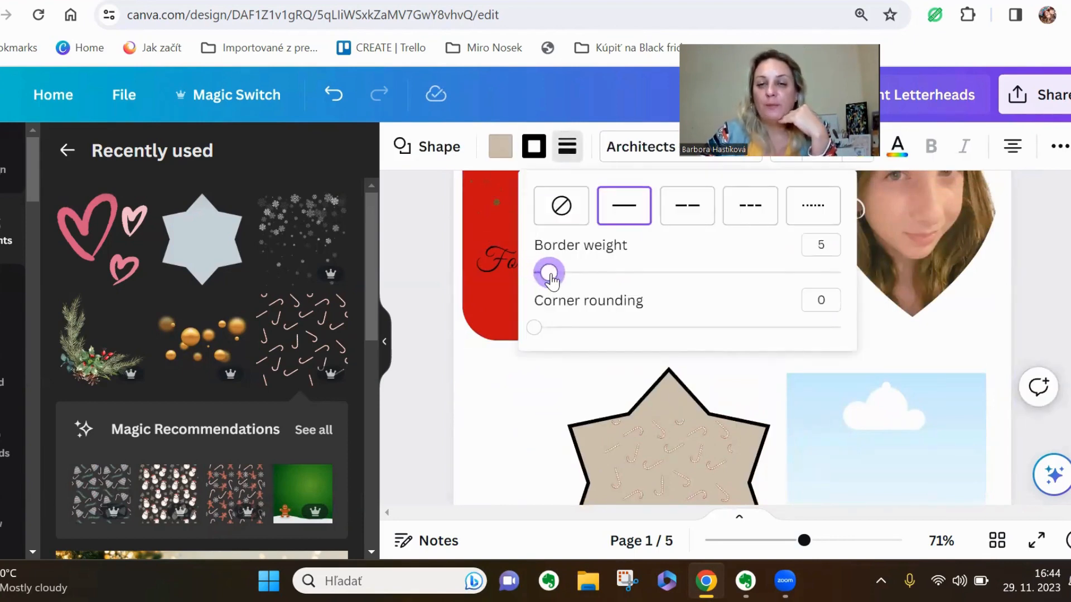
Recolour the star's border to the bright red swatch of the logo sticker picture palette.
left_click(533, 153)
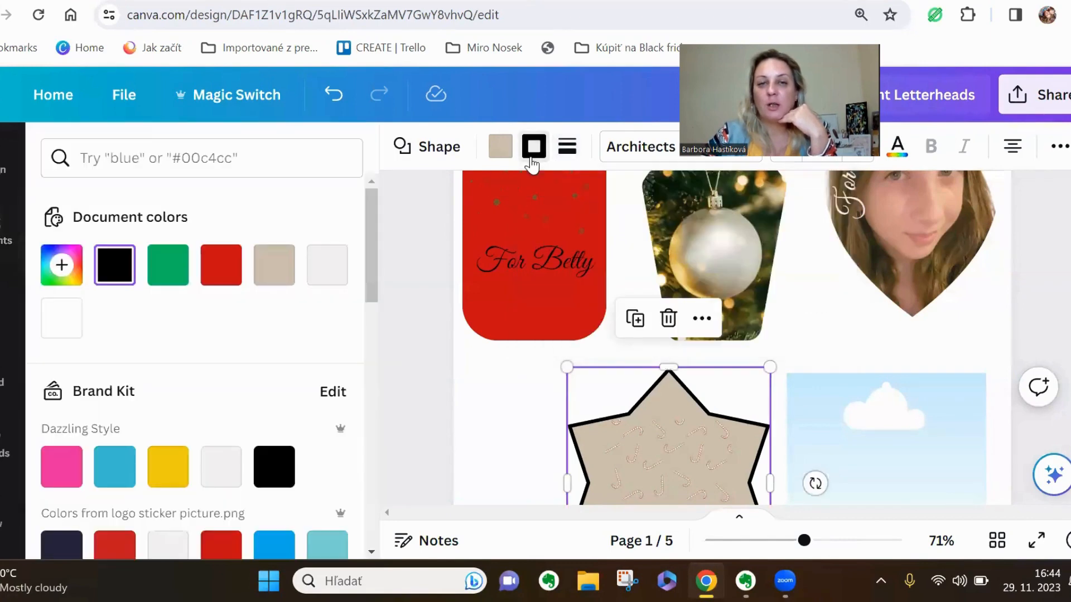
left_click(62, 265)
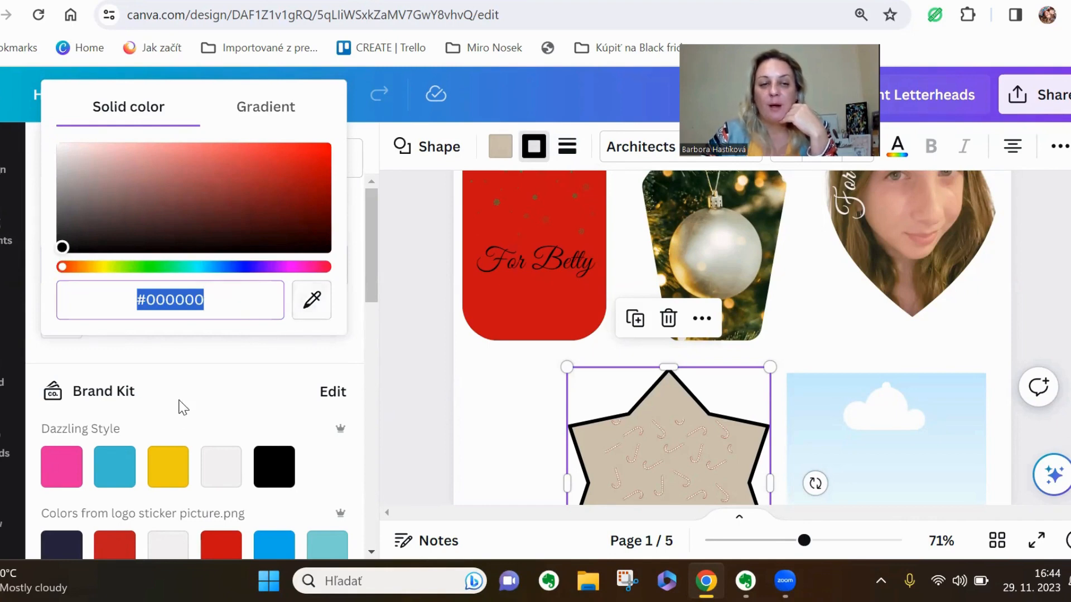
left_click(220, 546)
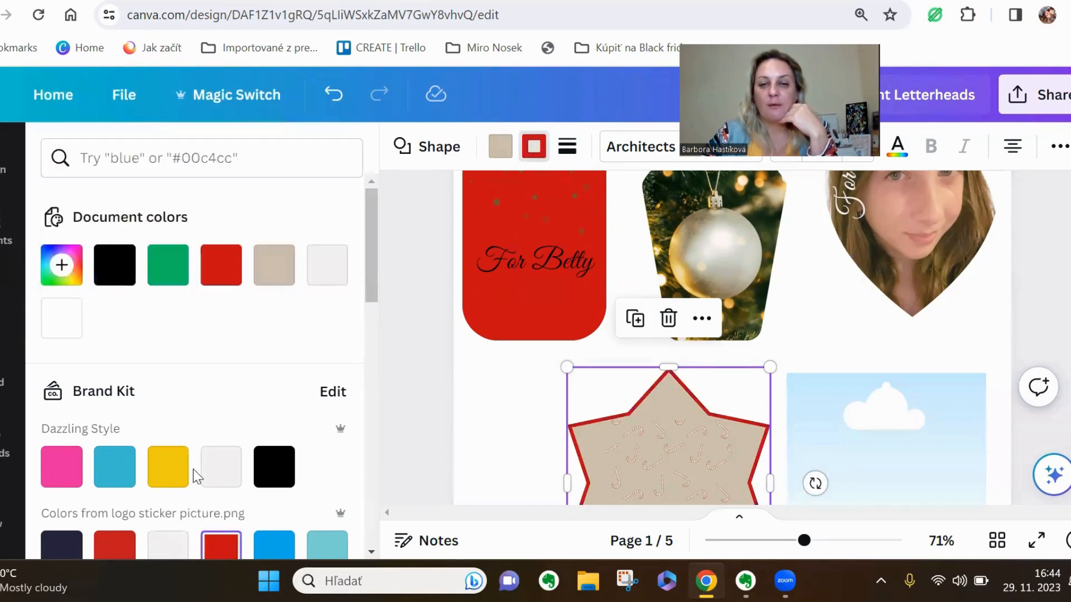
left_click(467, 389)
scroll(701, 453, "down", 2)
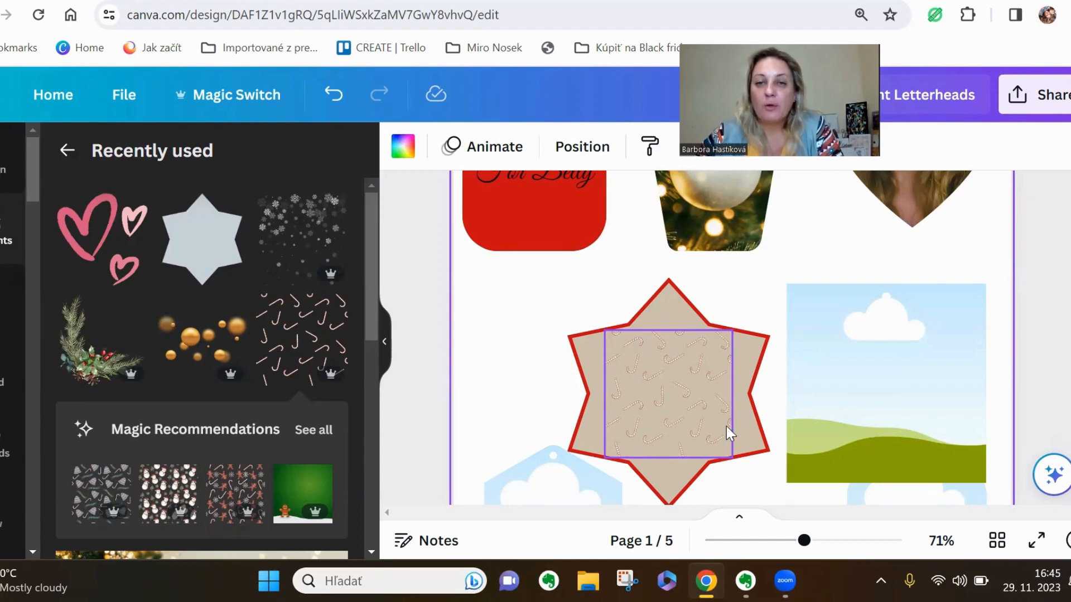
Search the elements library for "Christmas aphabet".
scroll(726, 429, "up", 3)
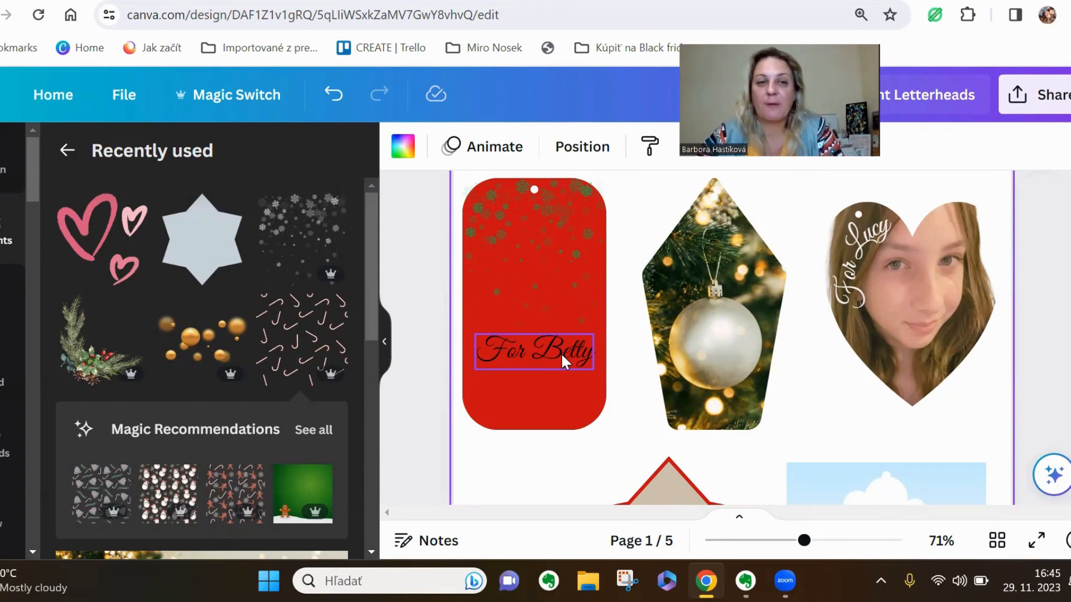
left_click(67, 150)
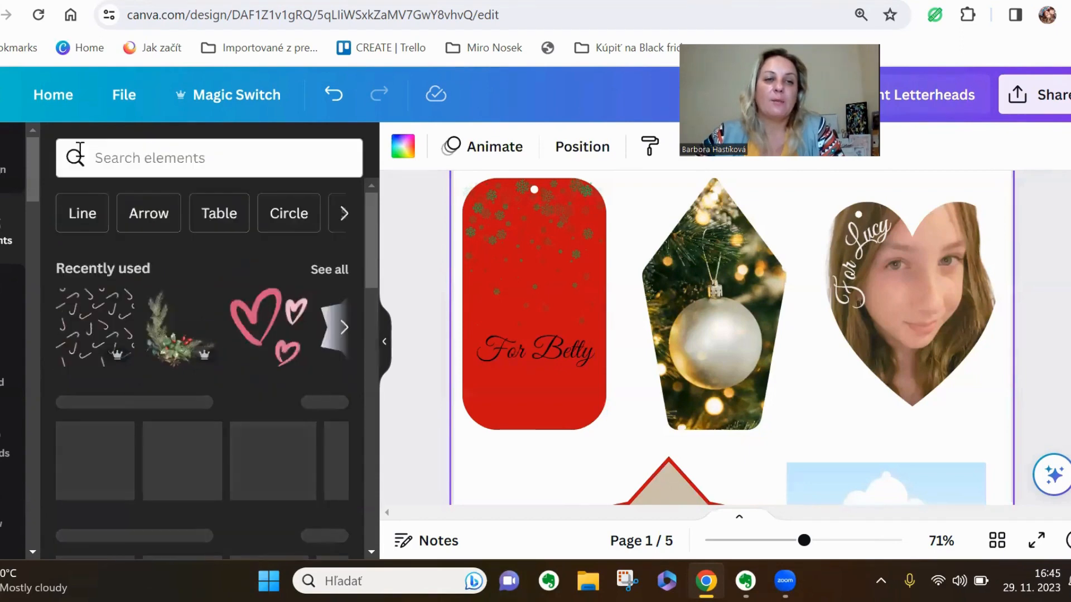
left_click(161, 159)
type("Ch")
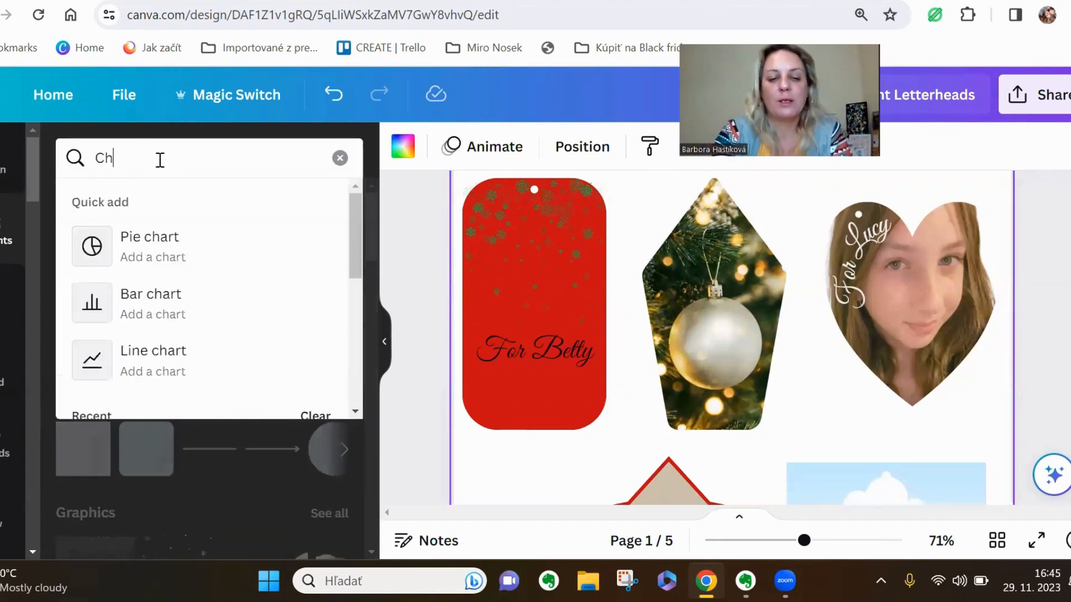
type("ristmas sph")
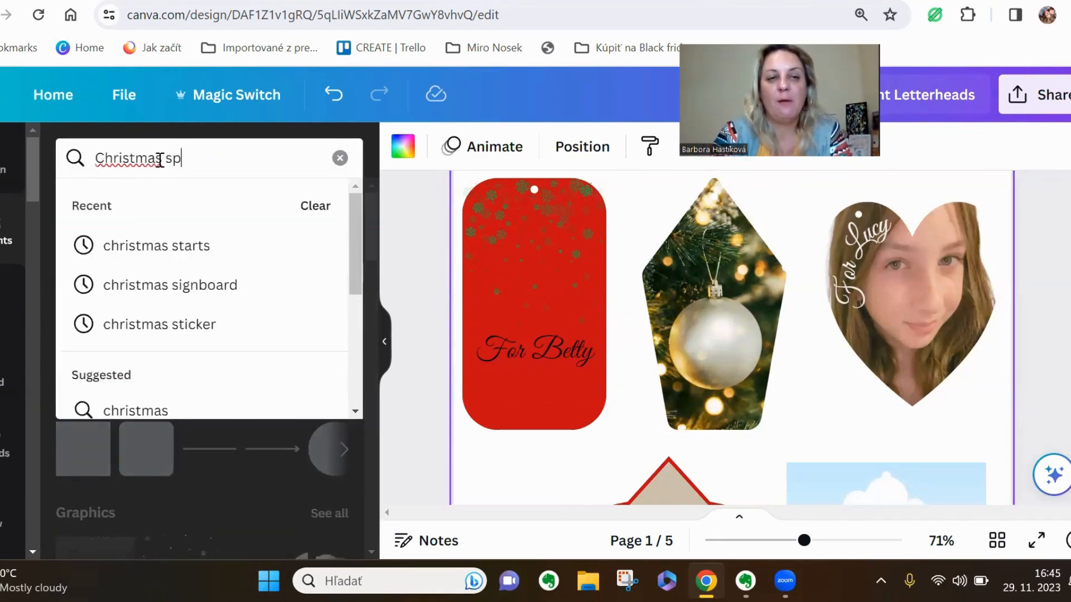
key("BackSpace")
key("BackSpace")
key("BackSpace")
key("BackSpace")
type("aphabet")
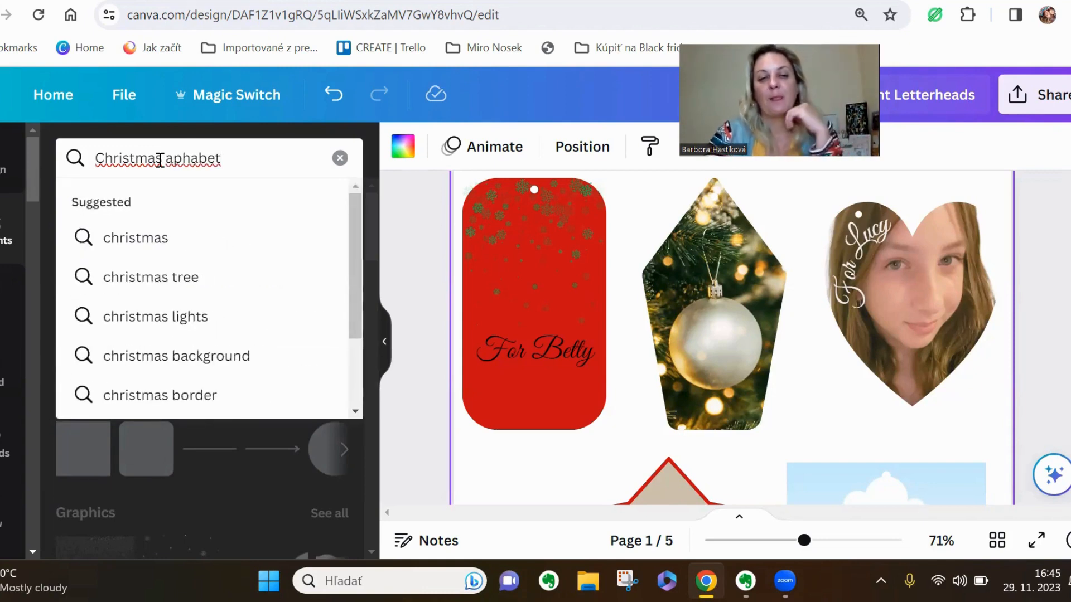
key("Return")
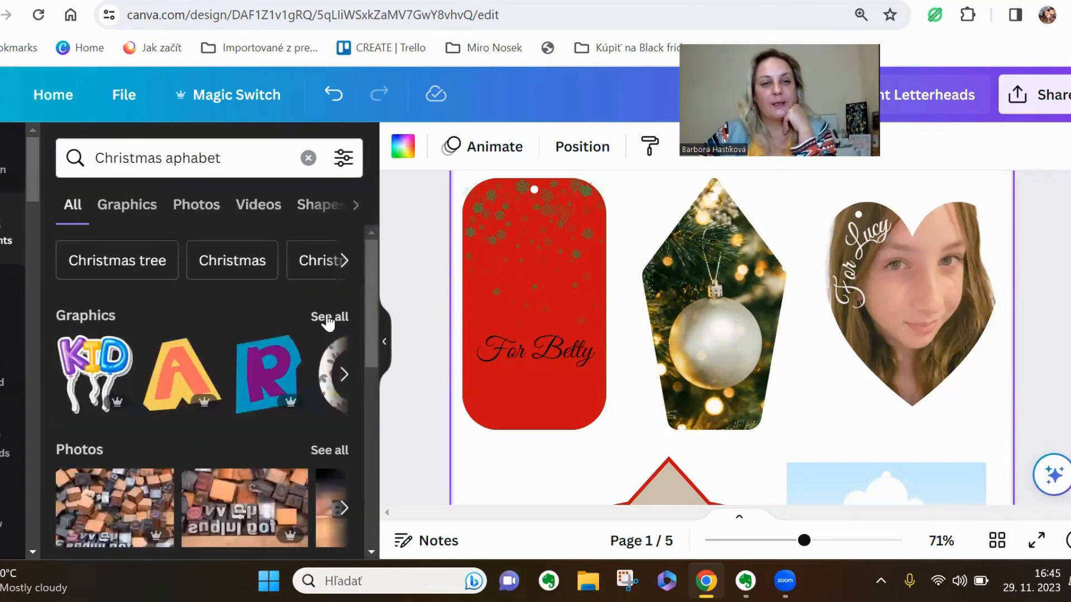
Show all graphics results and look through them for festive alphabet letters that suit the gift tags.
left_click(327, 317)
scroll(284, 326, "down", 3)
scroll(281, 321, "down", 10)
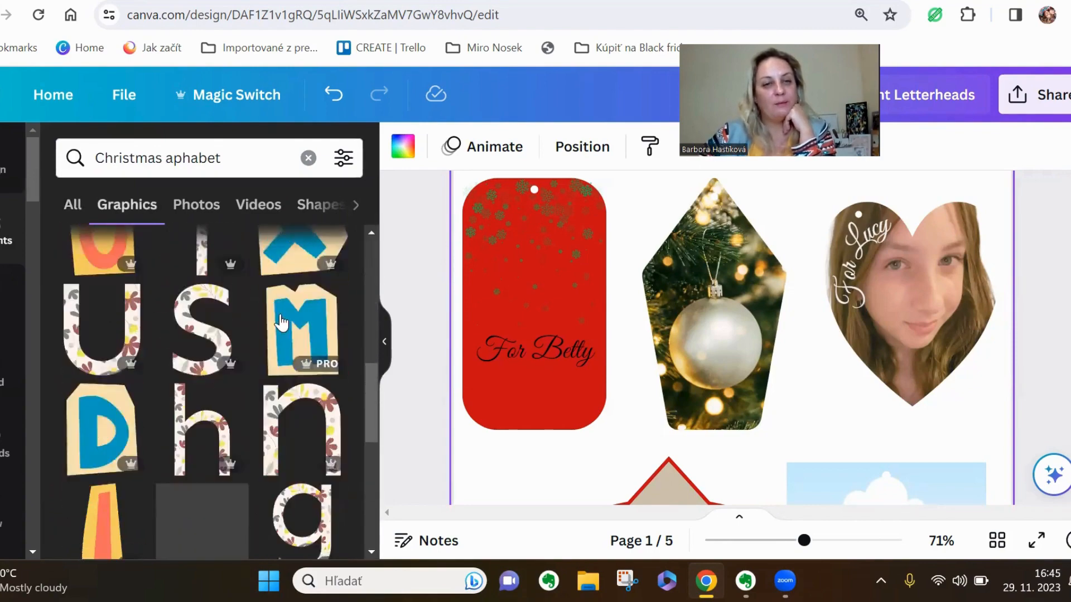
scroll(280, 321, "down", 3)
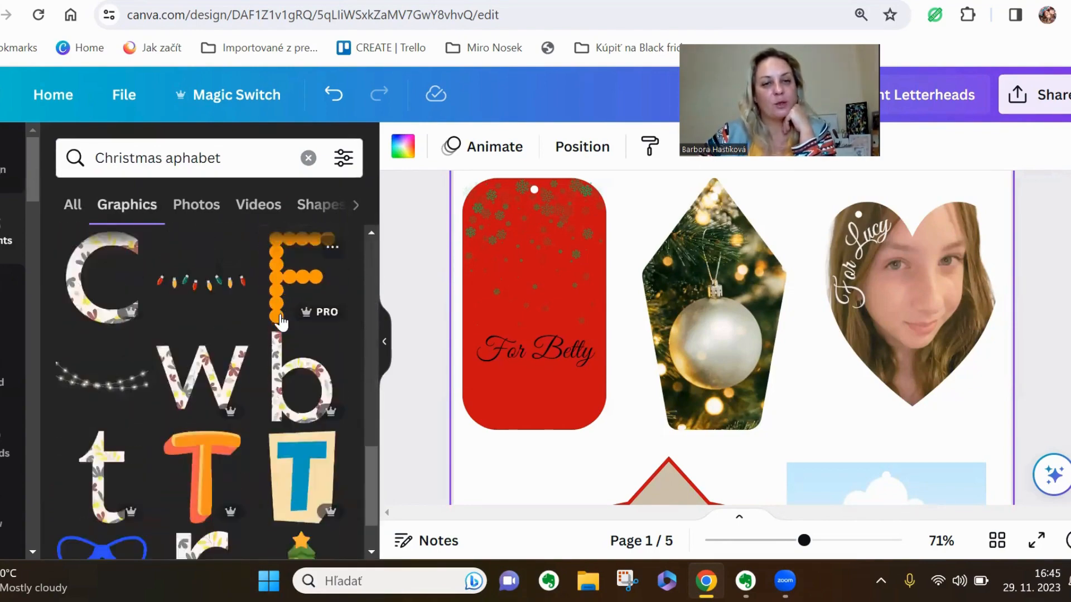
scroll(280, 321, "up", 3)
scroll(281, 333, "down", 5)
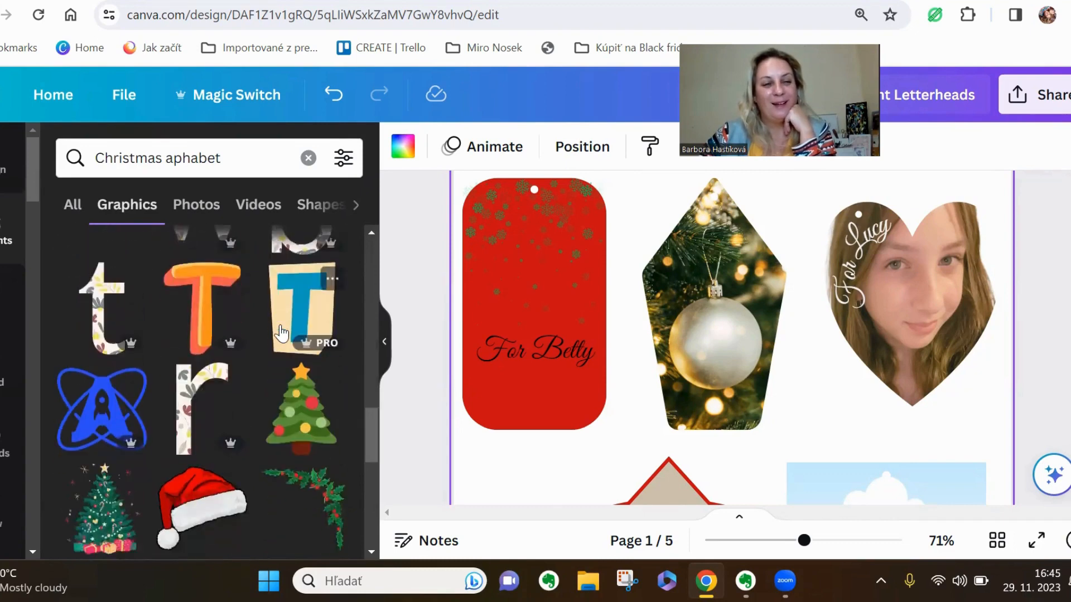
scroll(251, 320, "down", 5)
scroll(251, 320, "up", 3)
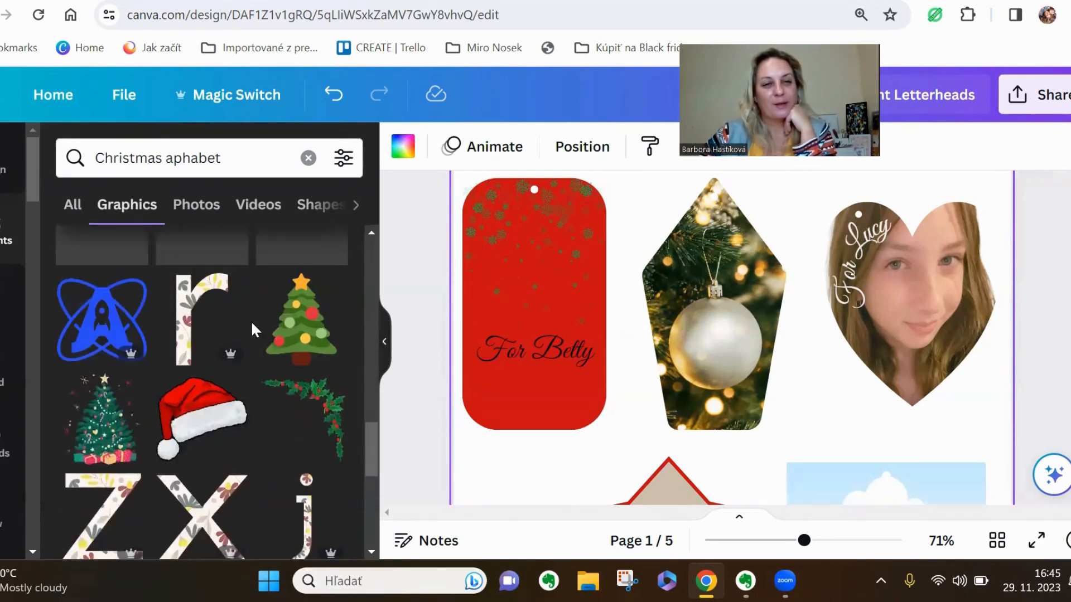
scroll(212, 427, "down", 10)
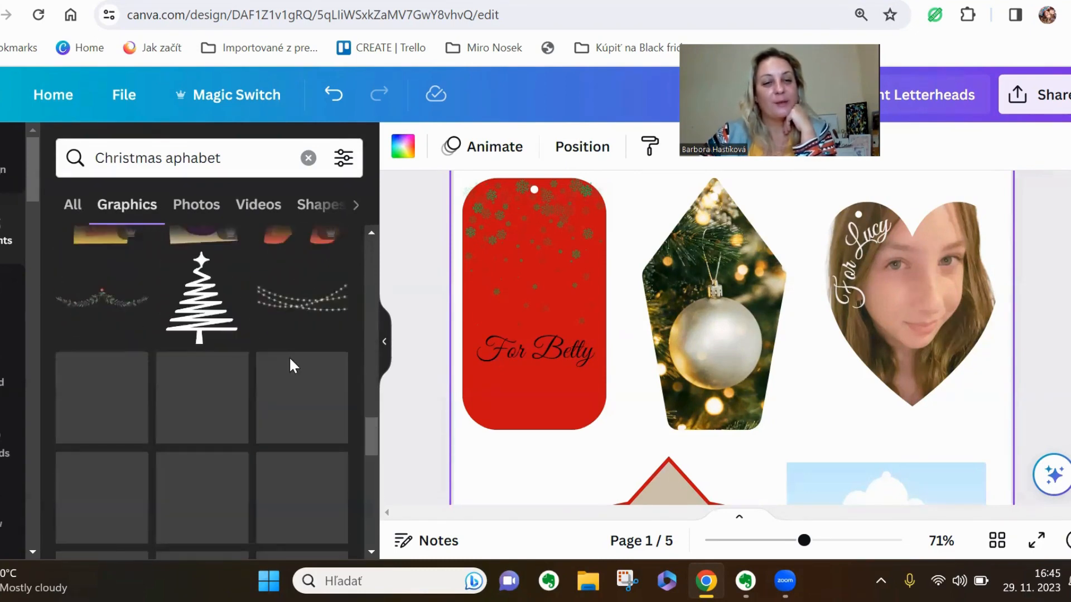
scroll(290, 366, "down", 10)
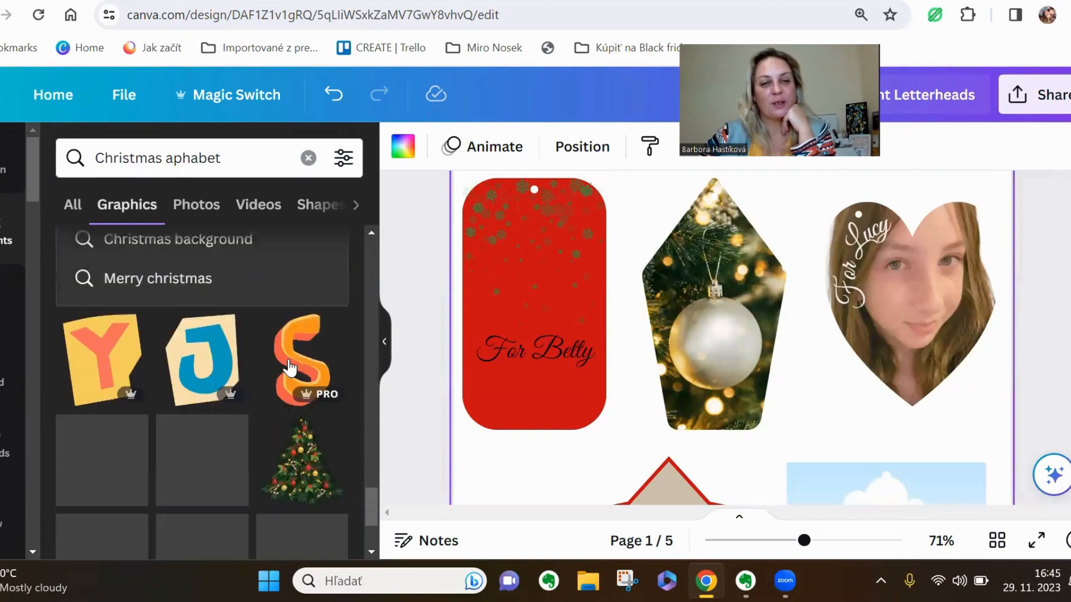
scroll(289, 368, "down", 3)
scroll(287, 366, "up", 5)
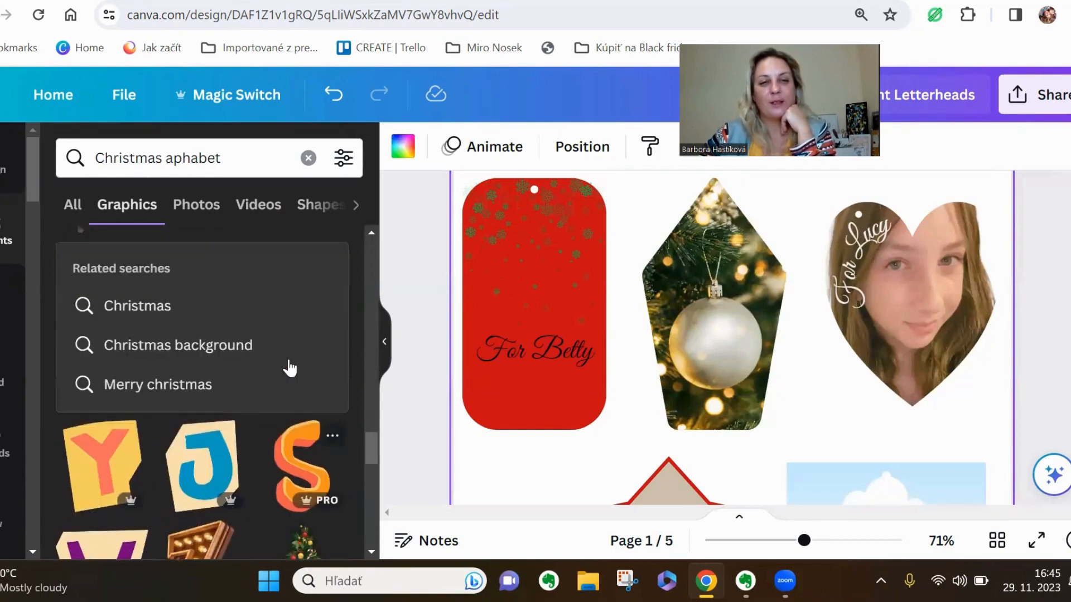